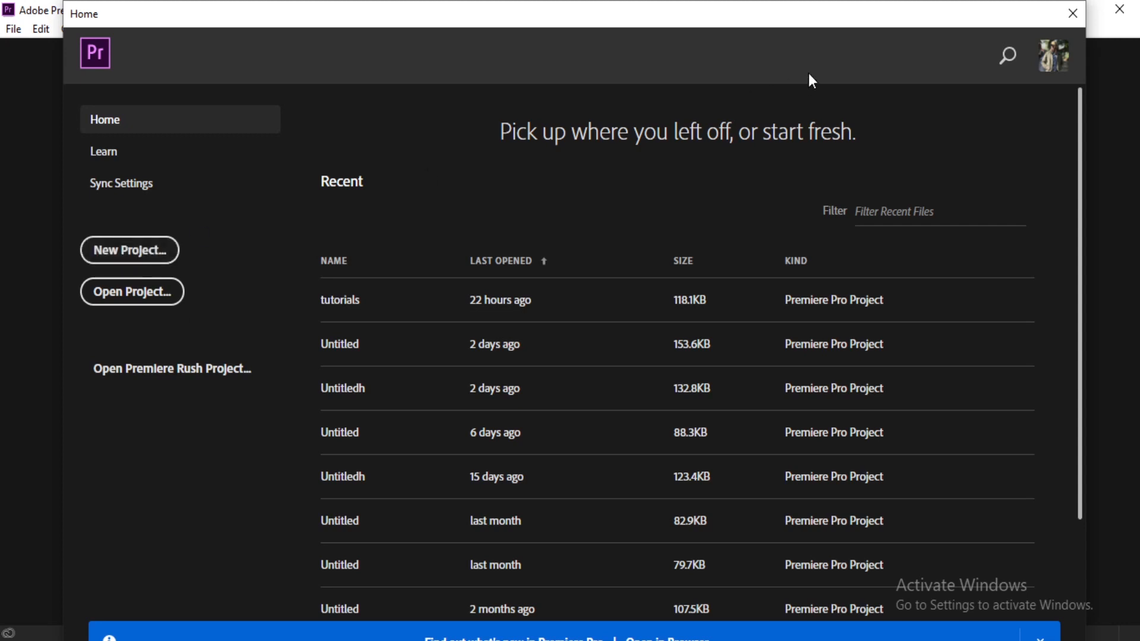
Step: Start a new project and name it "3D loop"
click(141, 252)
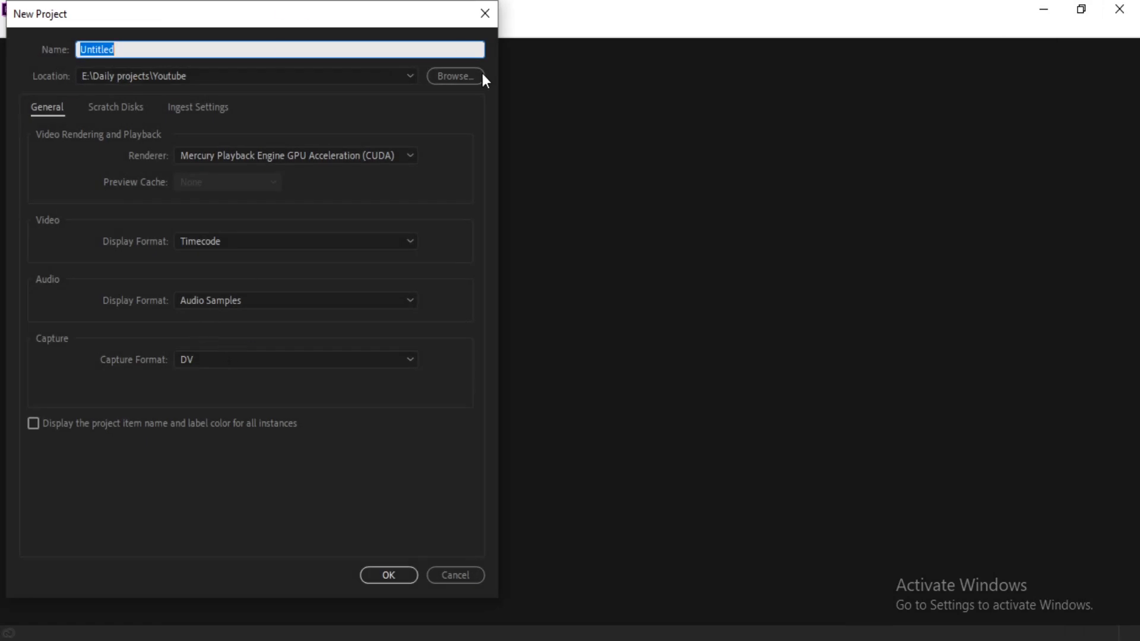
drag(89, 13, 370, 49)
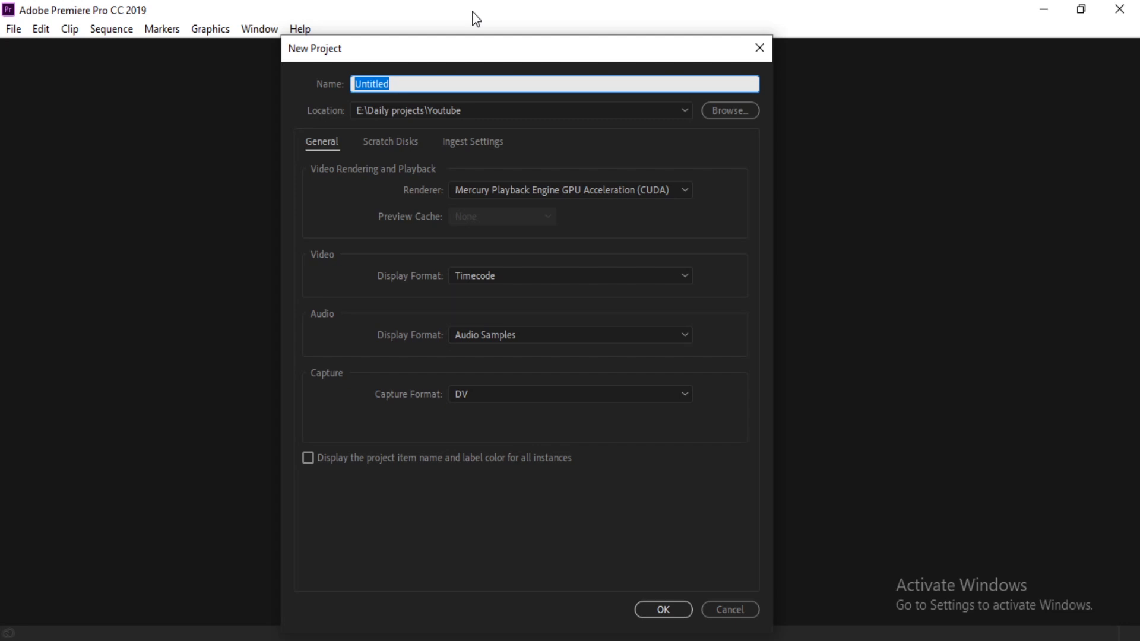
text(3D lo)
text(pp)
key(BackSpace)
key(BackSpace)
text(op)
click(490, 113)
click(721, 156)
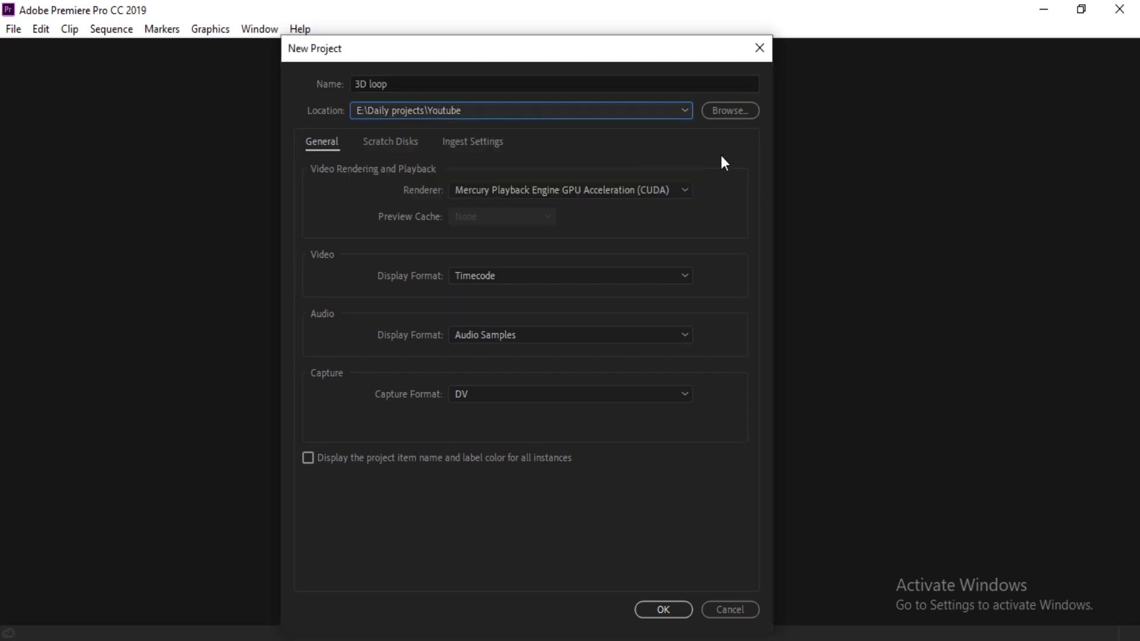
Step: Create the project in E:\Daily projects and decline opening the Audio Hardware preference
click(720, 109)
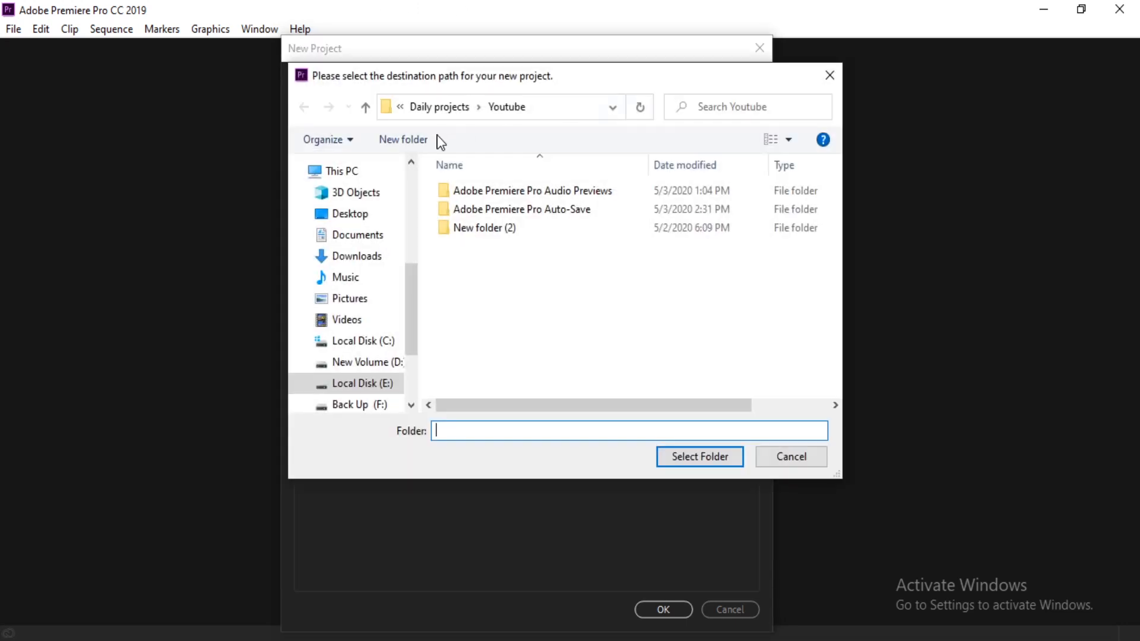
click(326, 109)
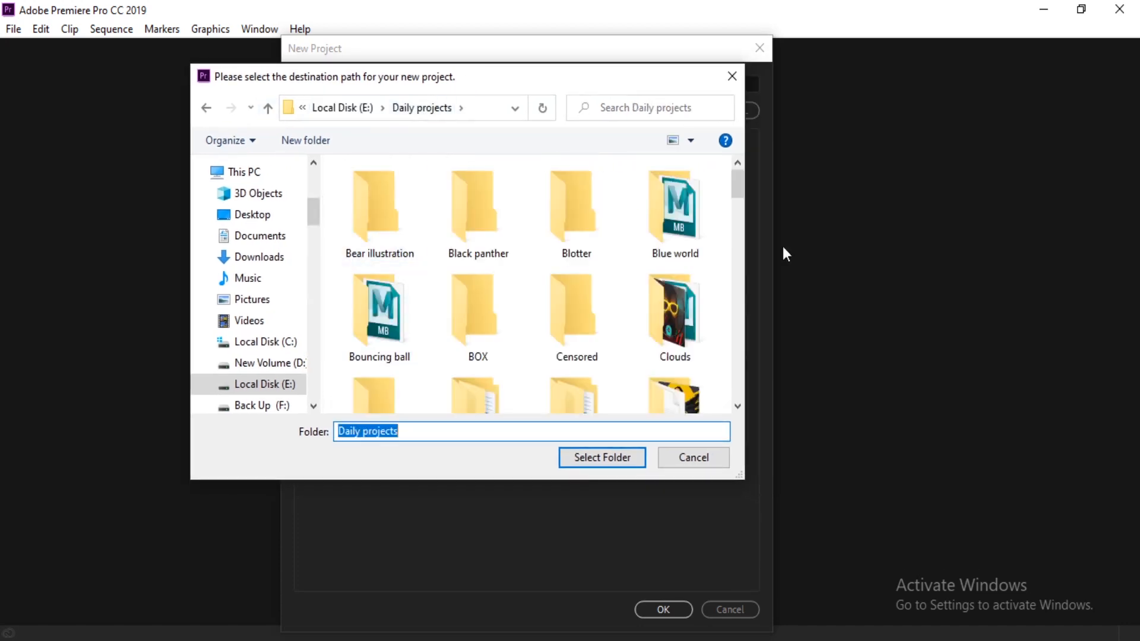
scroll(653, 258, down, 10)
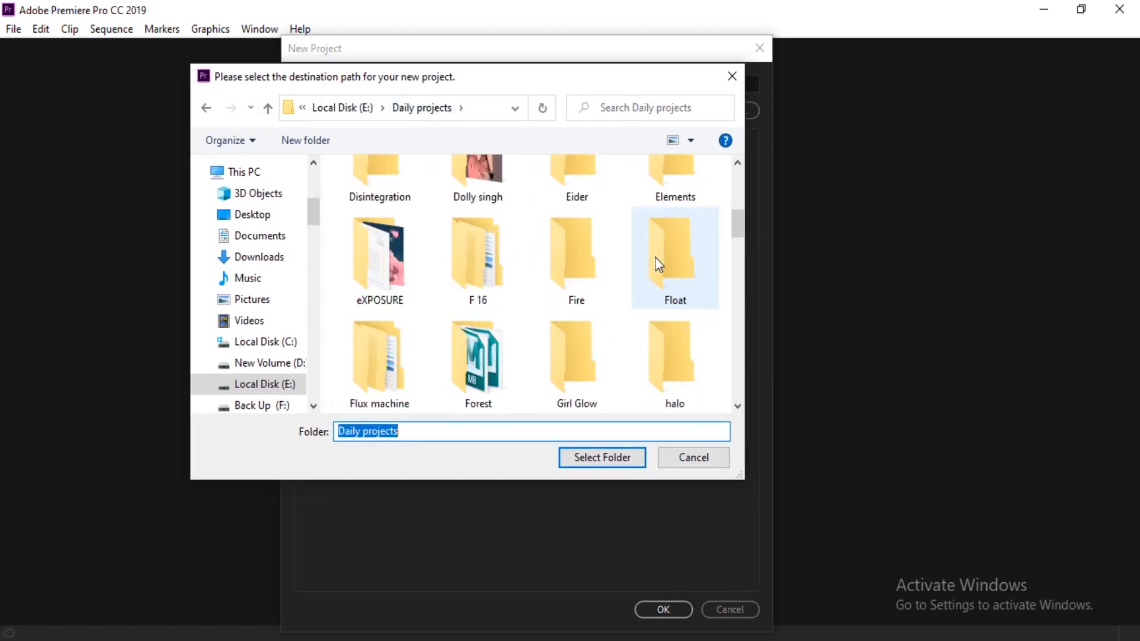
scroll(649, 261, down, 5)
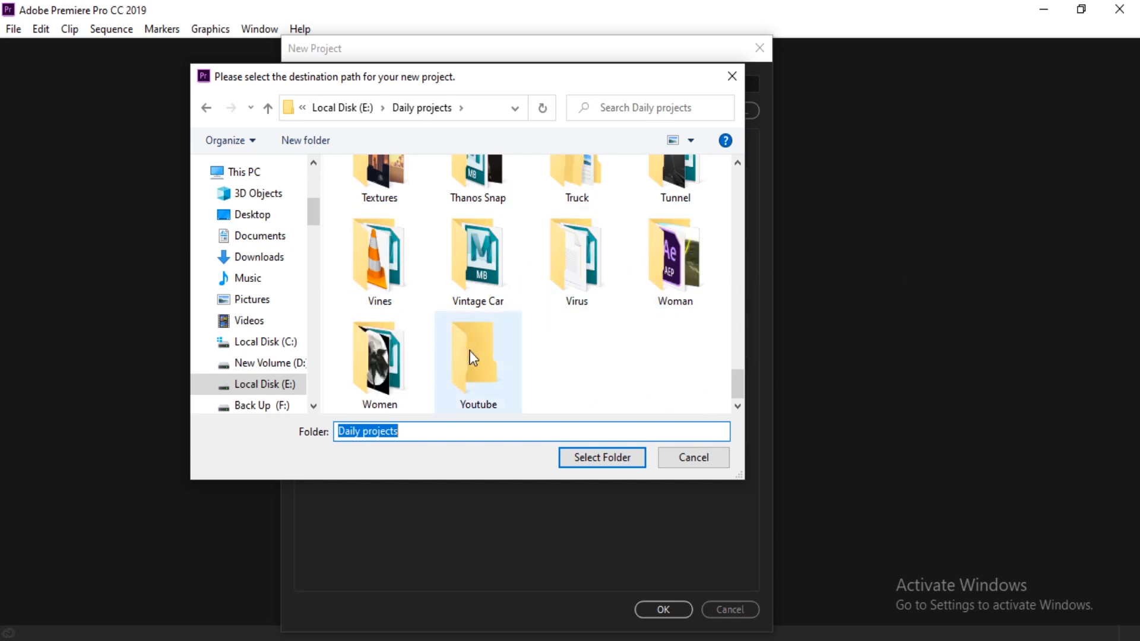
click(625, 462)
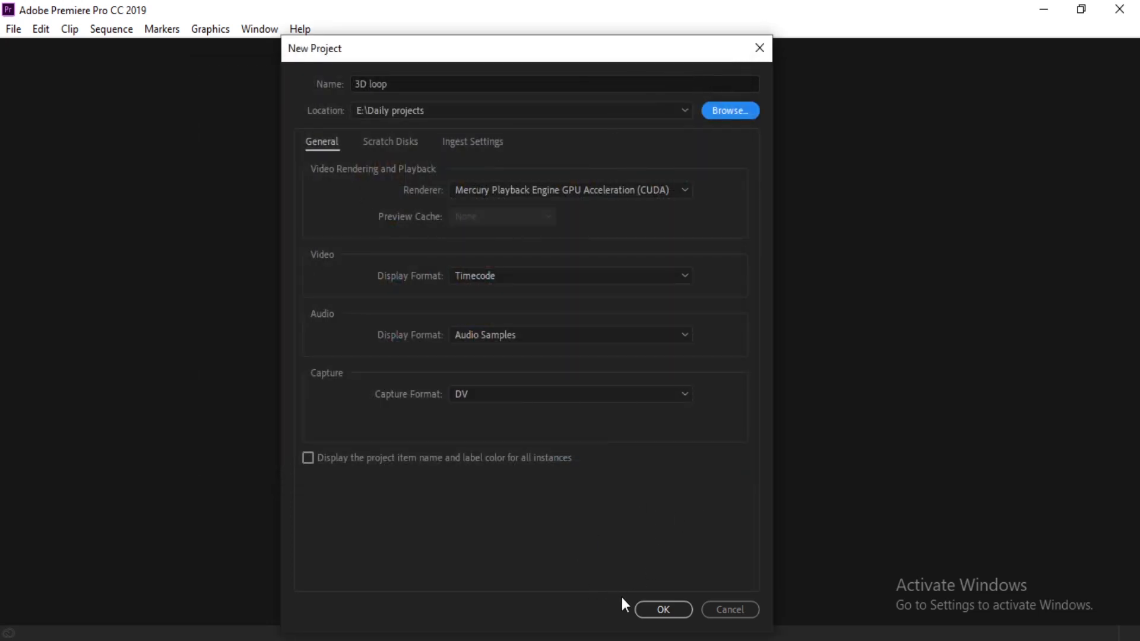
click(648, 607)
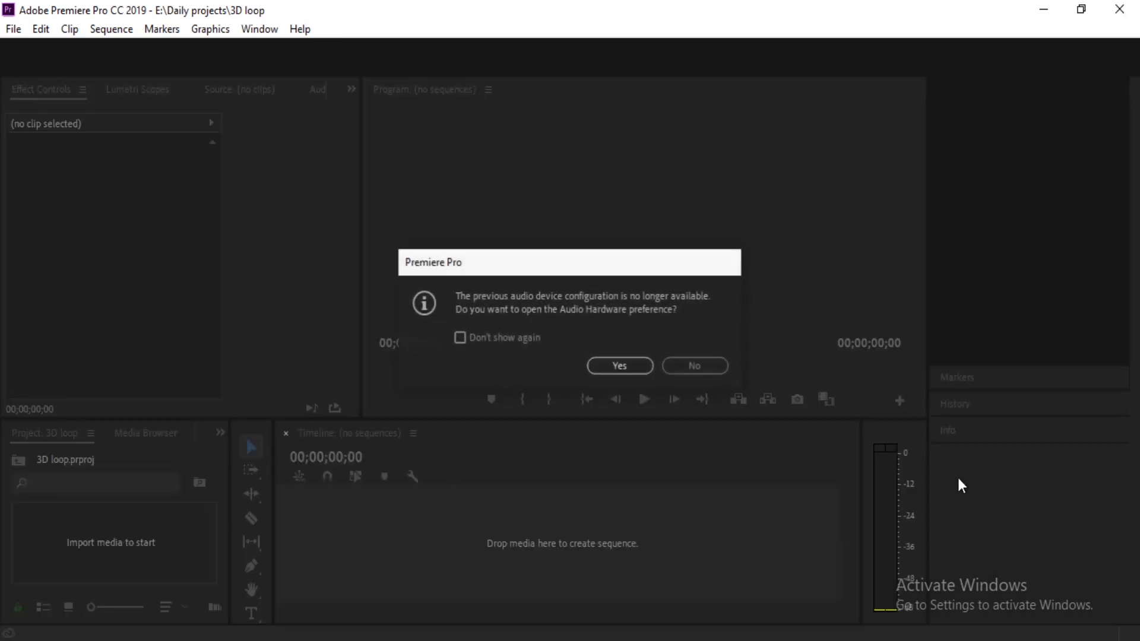
click(690, 366)
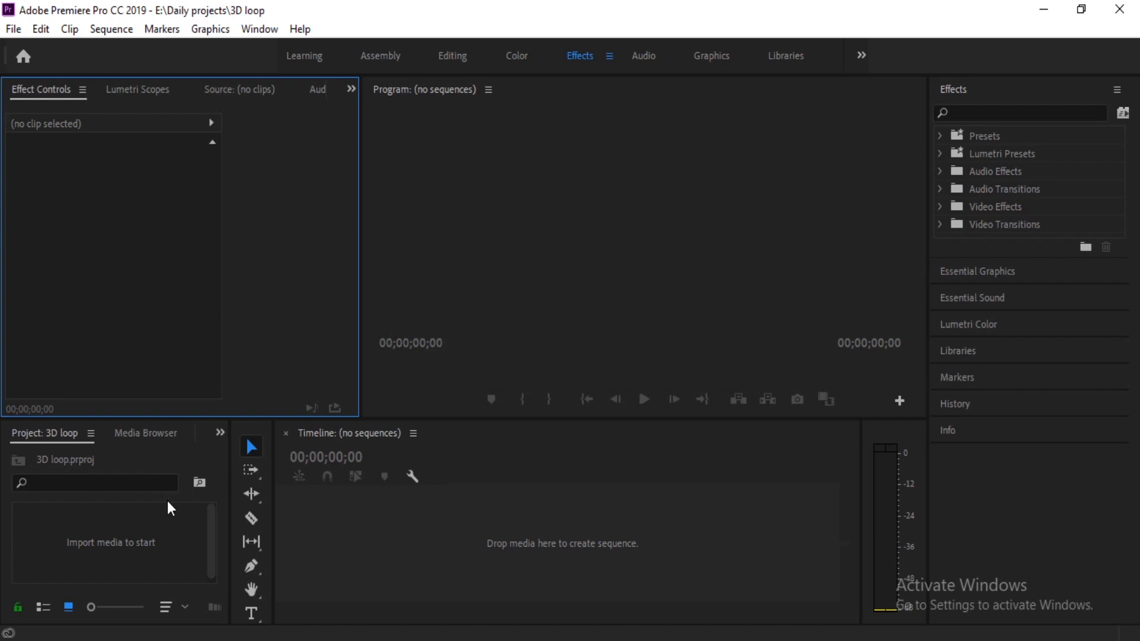
click(587, 233)
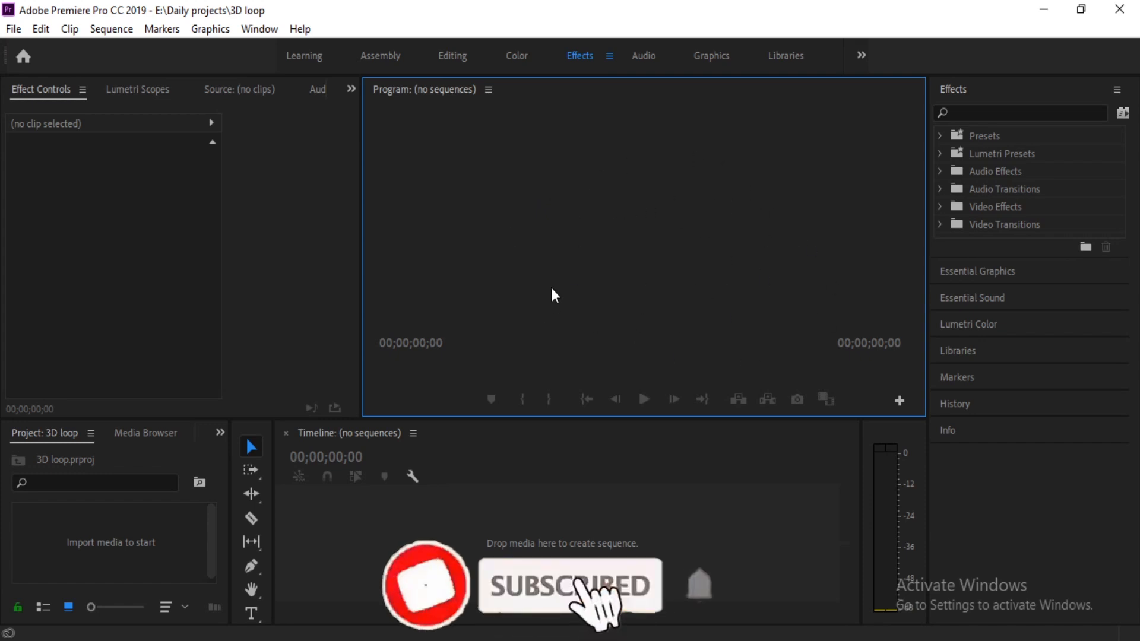
click(153, 543)
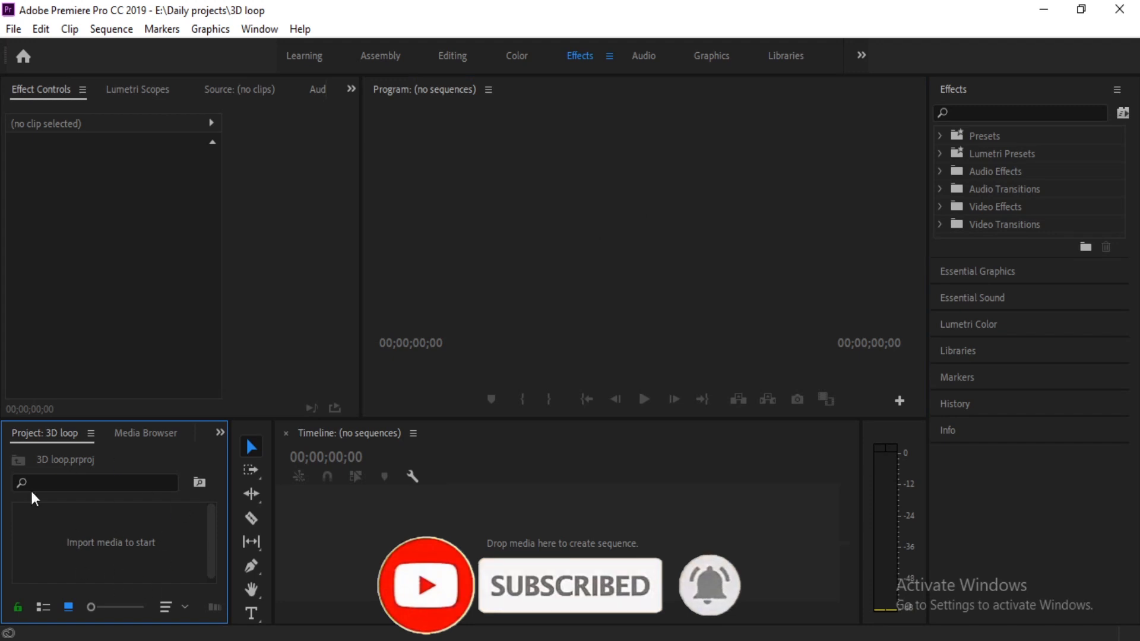
click(333, 518)
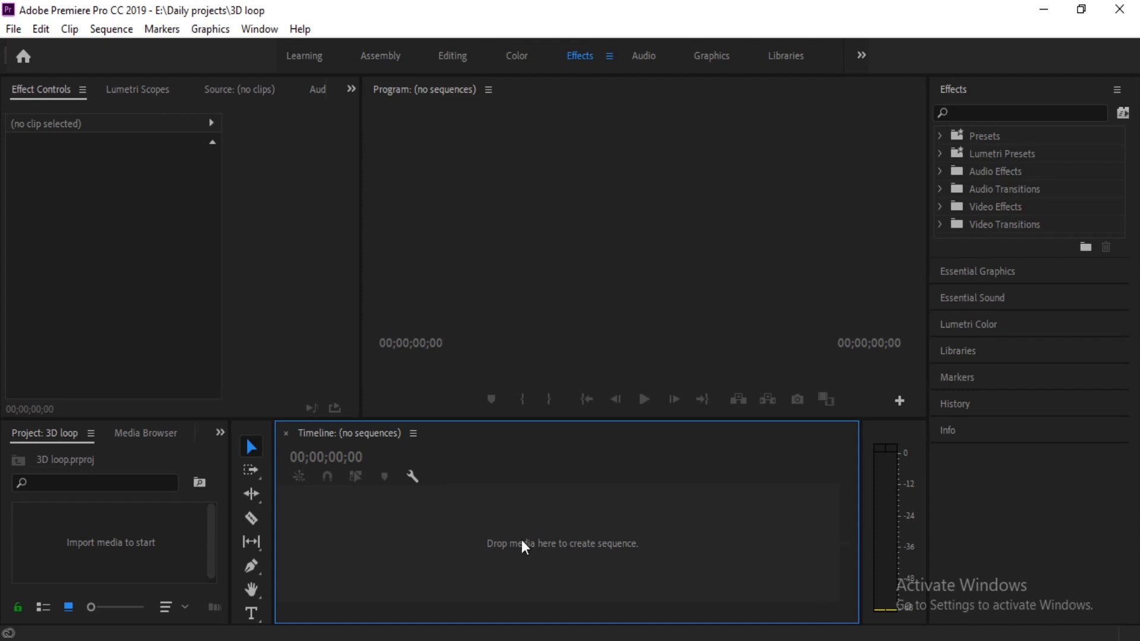
click(170, 552)
click(394, 573)
click(109, 568)
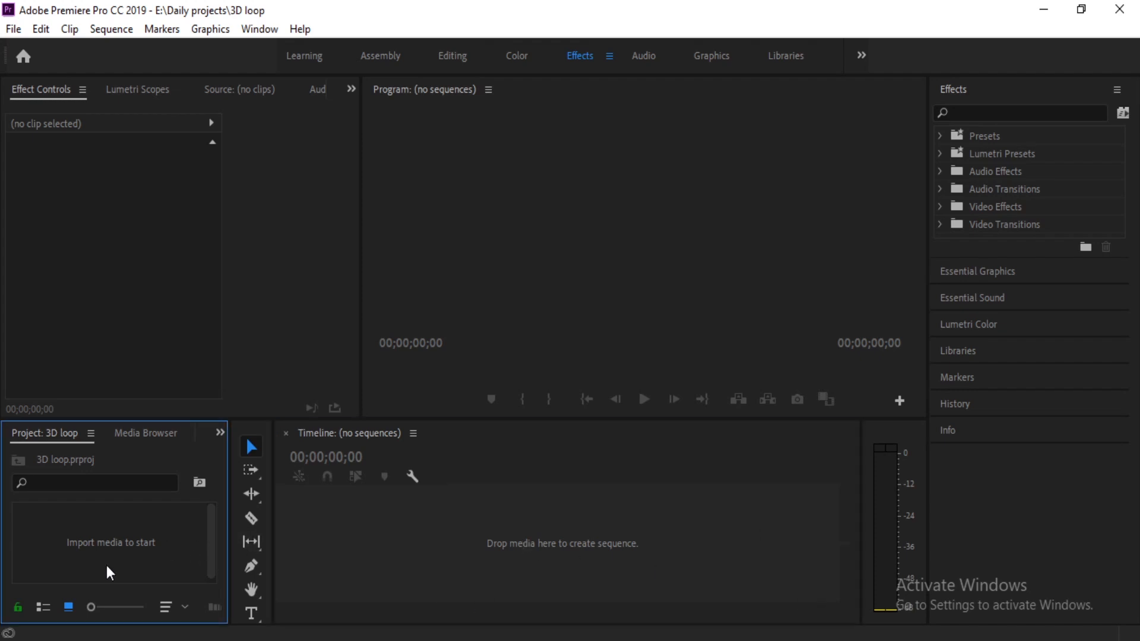
click(540, 598)
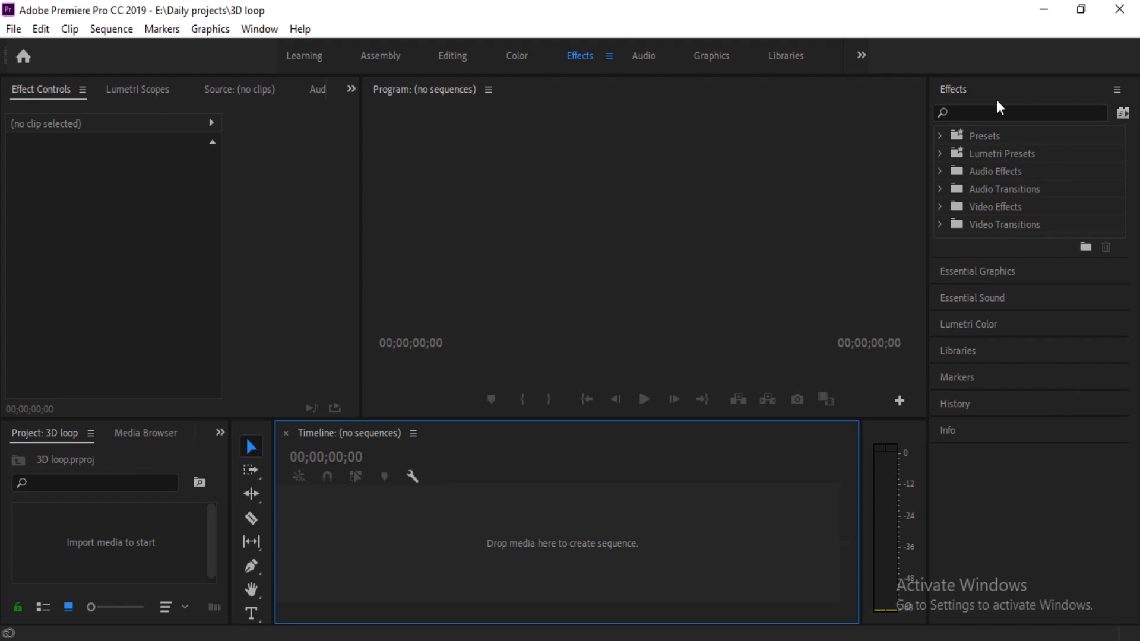
Step: Examine the preset, Lumetri, audio and video categories of the effects library, plus the Essential Graphics and Essential Sound options
click(978, 86)
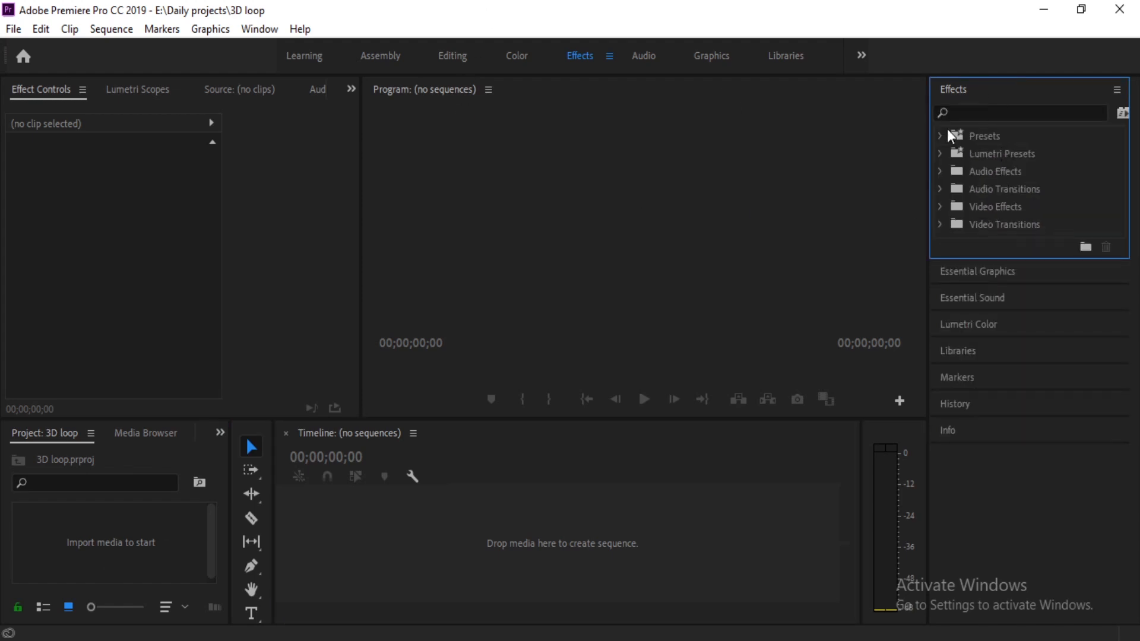
click(940, 136)
click(940, 135)
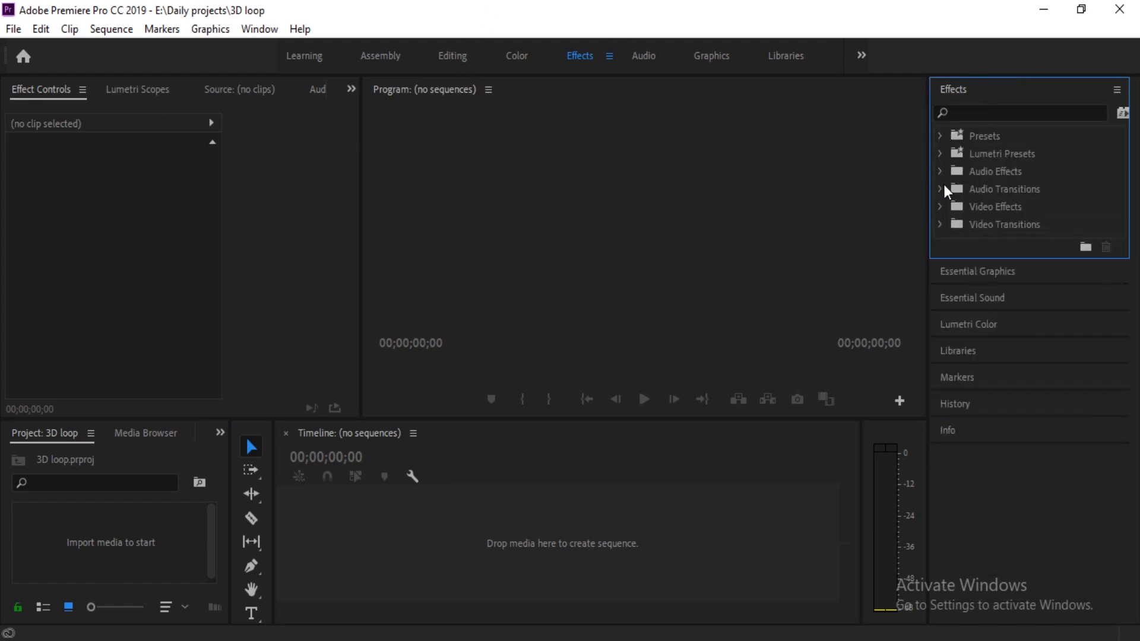
click(940, 153)
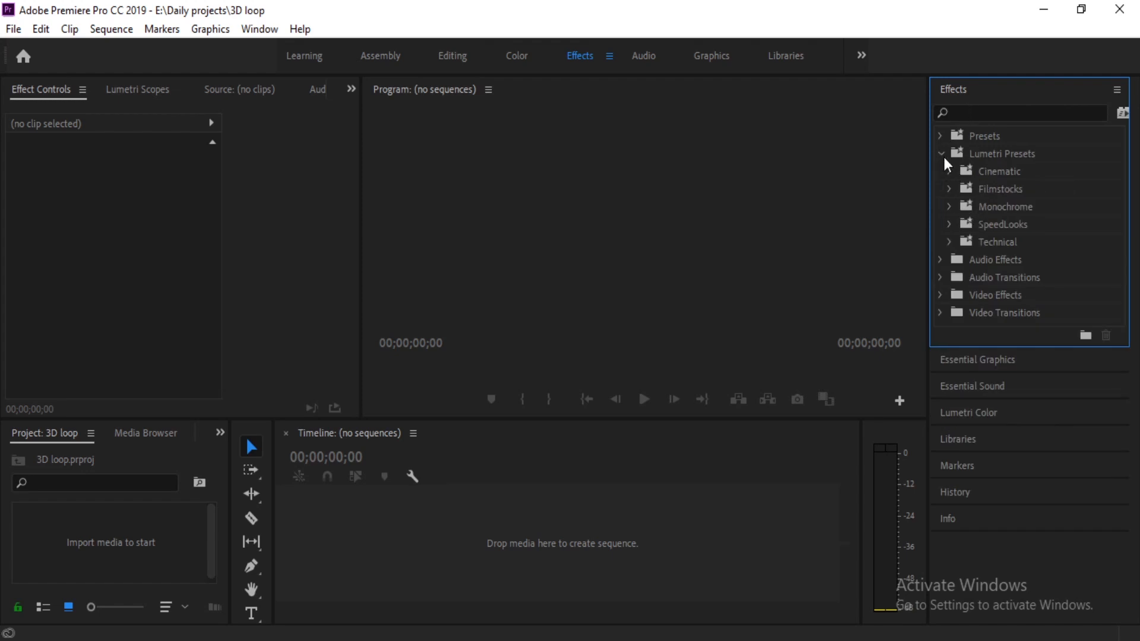
click(940, 154)
click(940, 171)
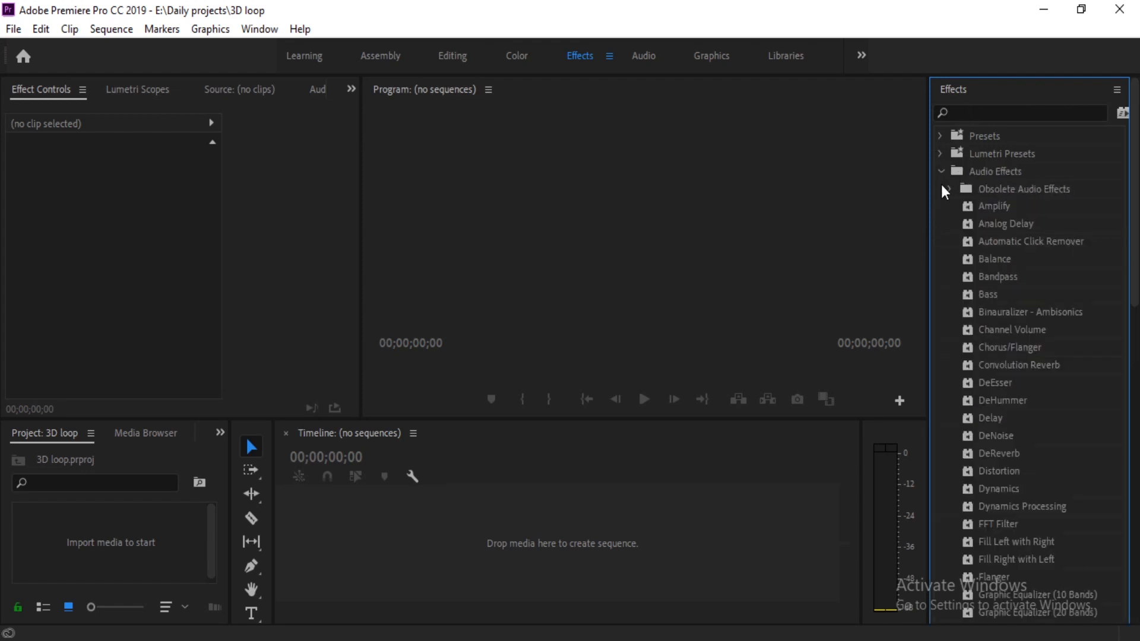
click(940, 171)
click(941, 189)
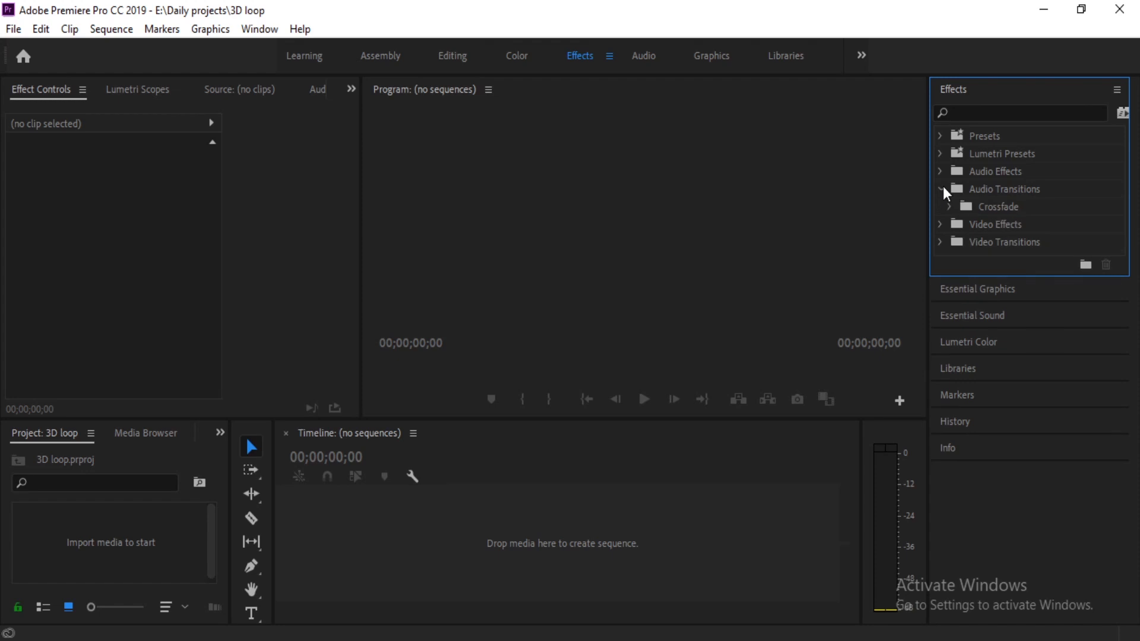
click(941, 189)
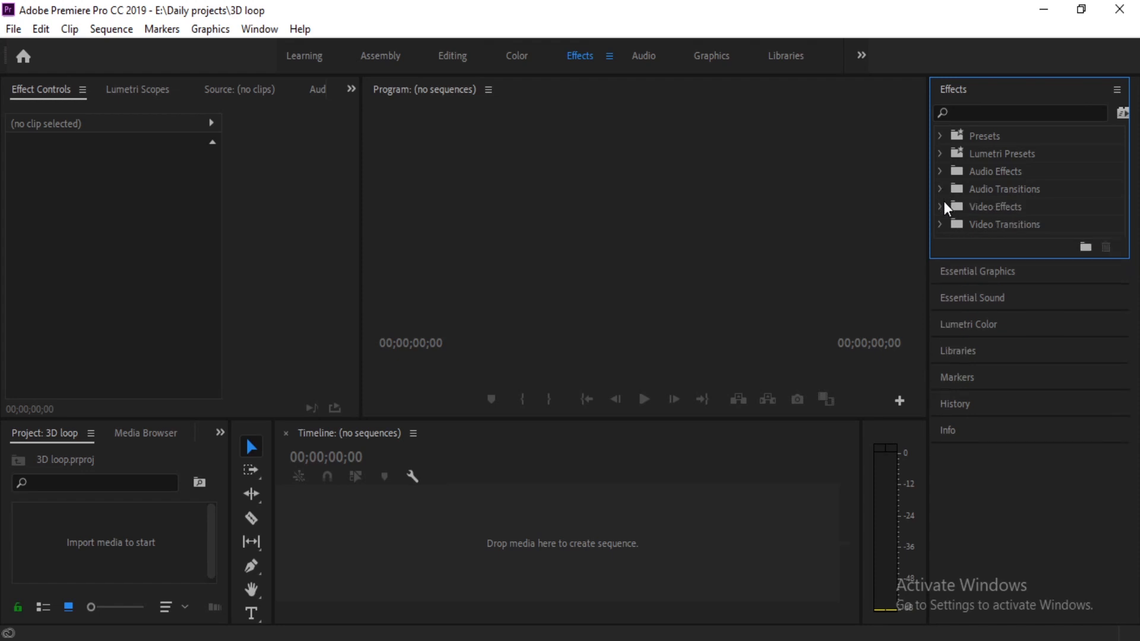
click(942, 206)
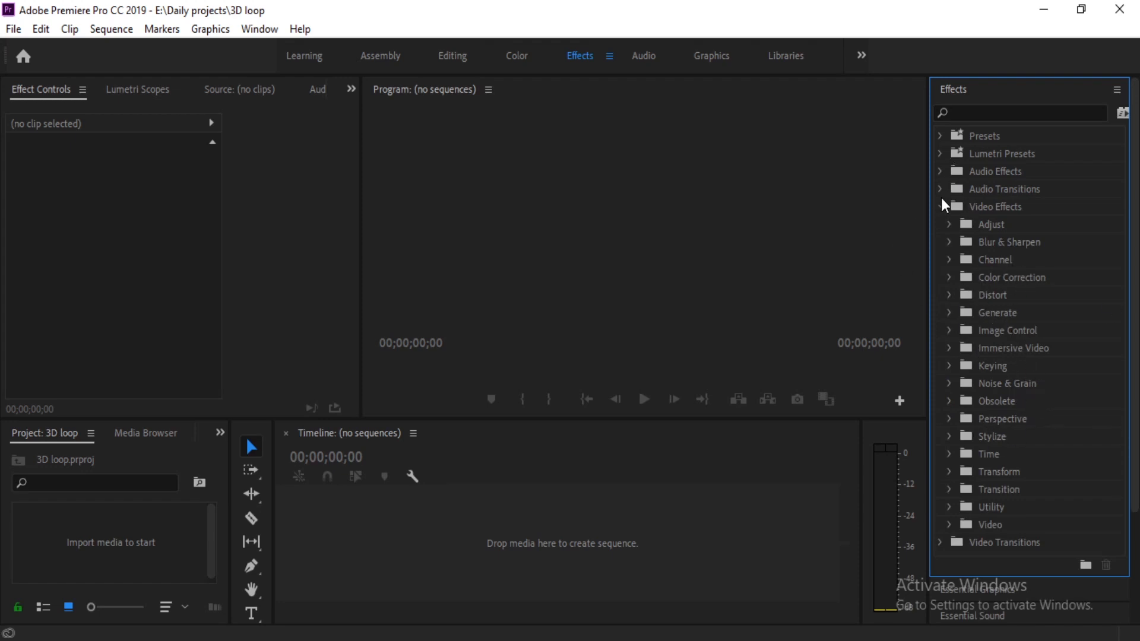
click(940, 188)
click(940, 187)
click(940, 206)
click(958, 274)
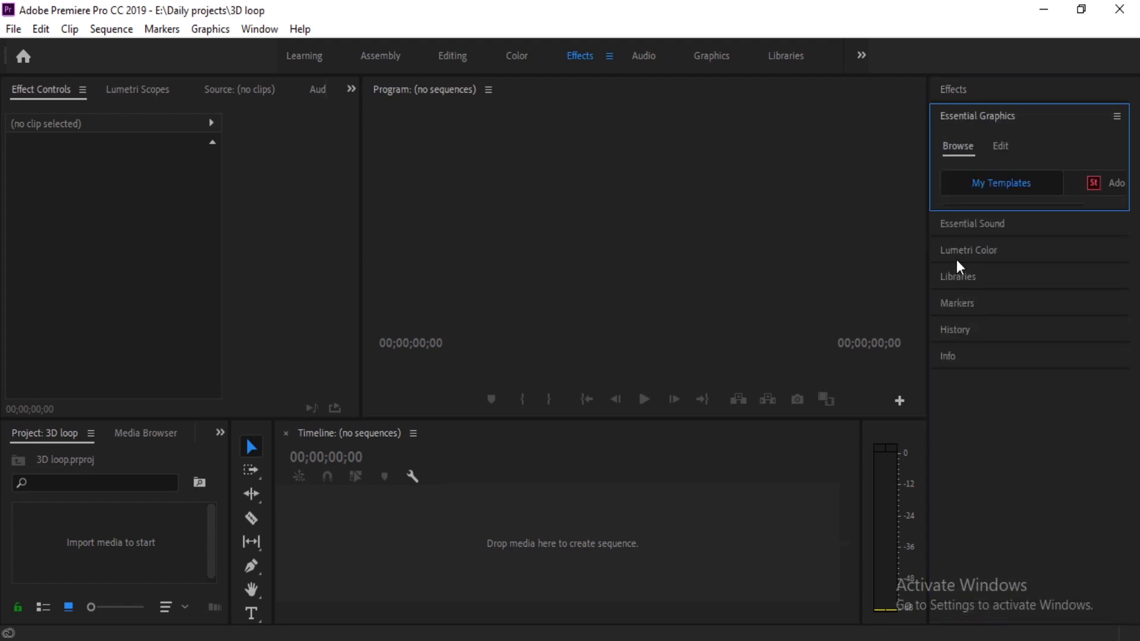
click(956, 259)
click(974, 140)
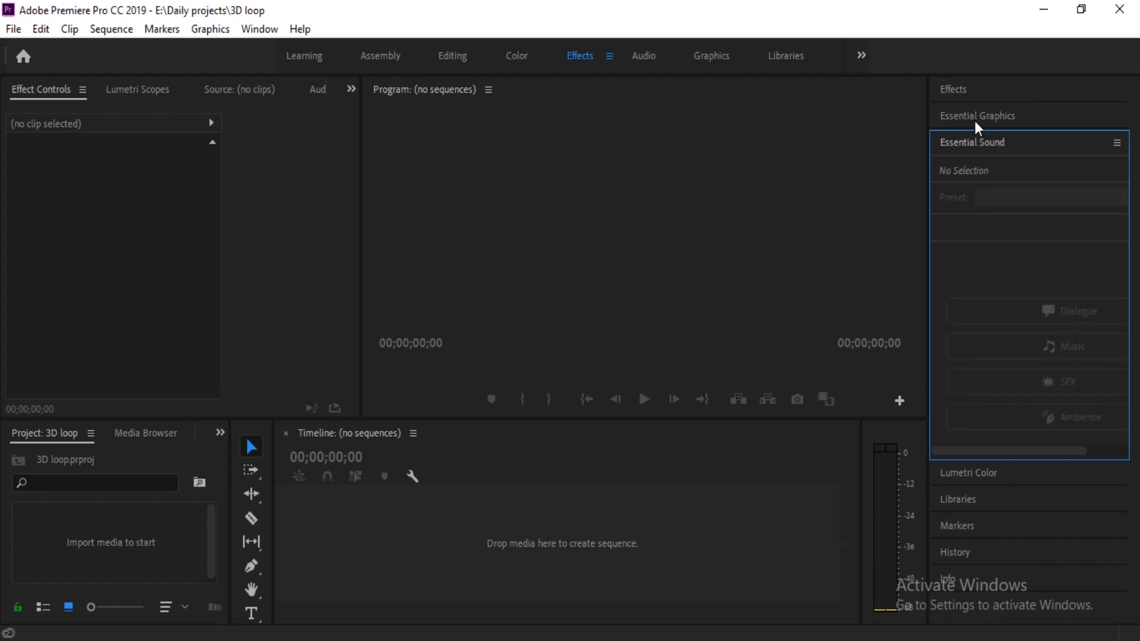
click(976, 121)
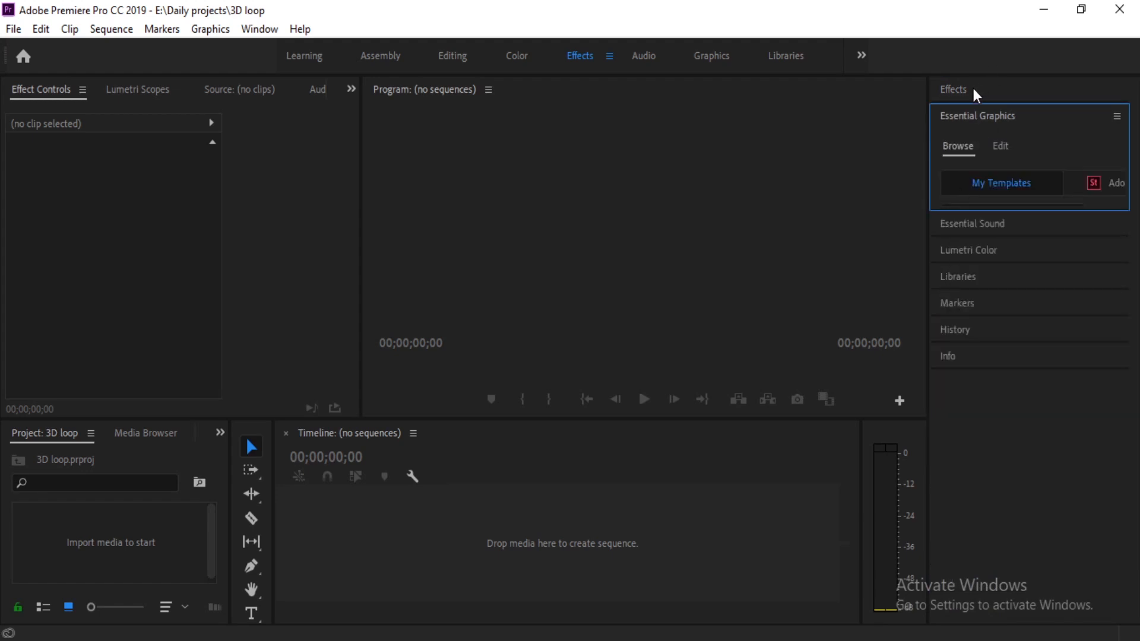
click(974, 94)
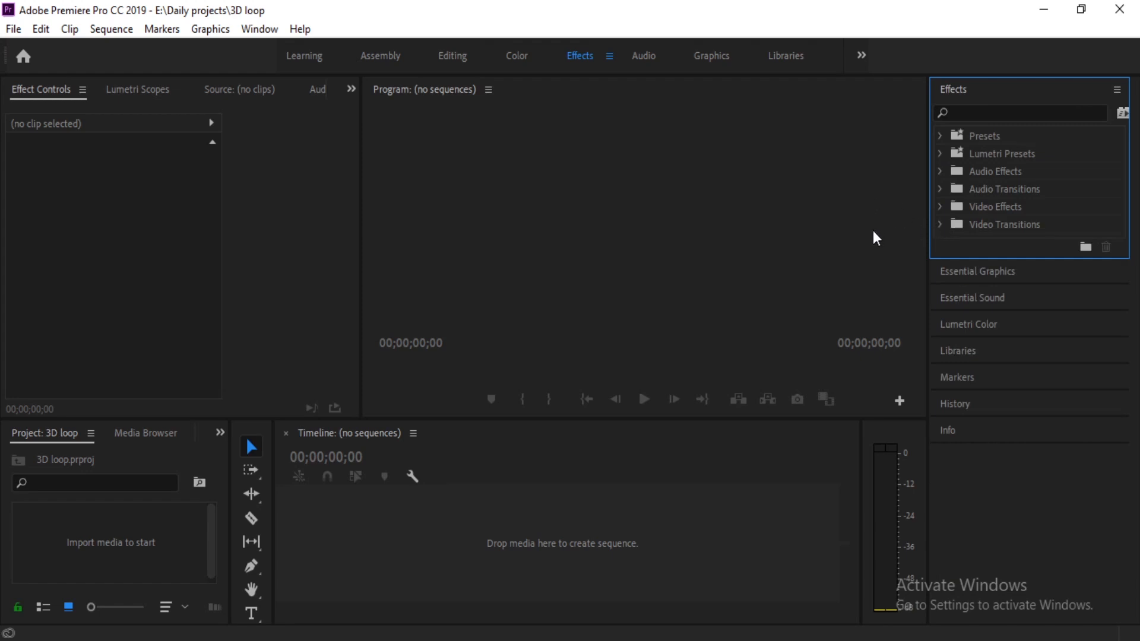
Step: Import the frames starting at 1_1.0001 in the Disintegration folder into the project as an image sequence
click(68, 296)
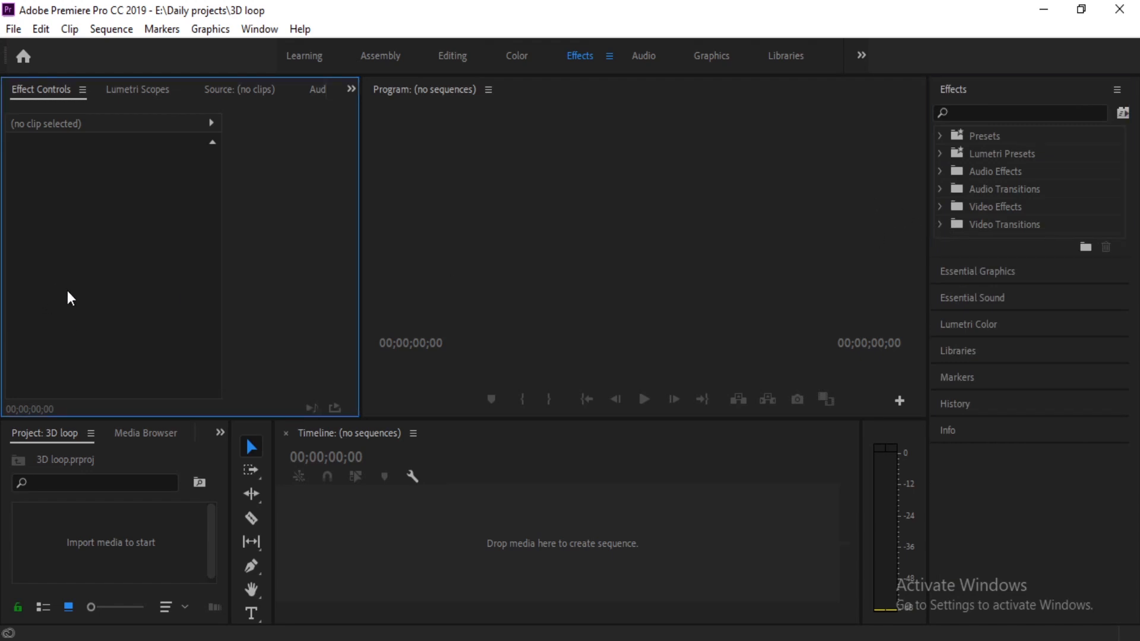
click(97, 536)
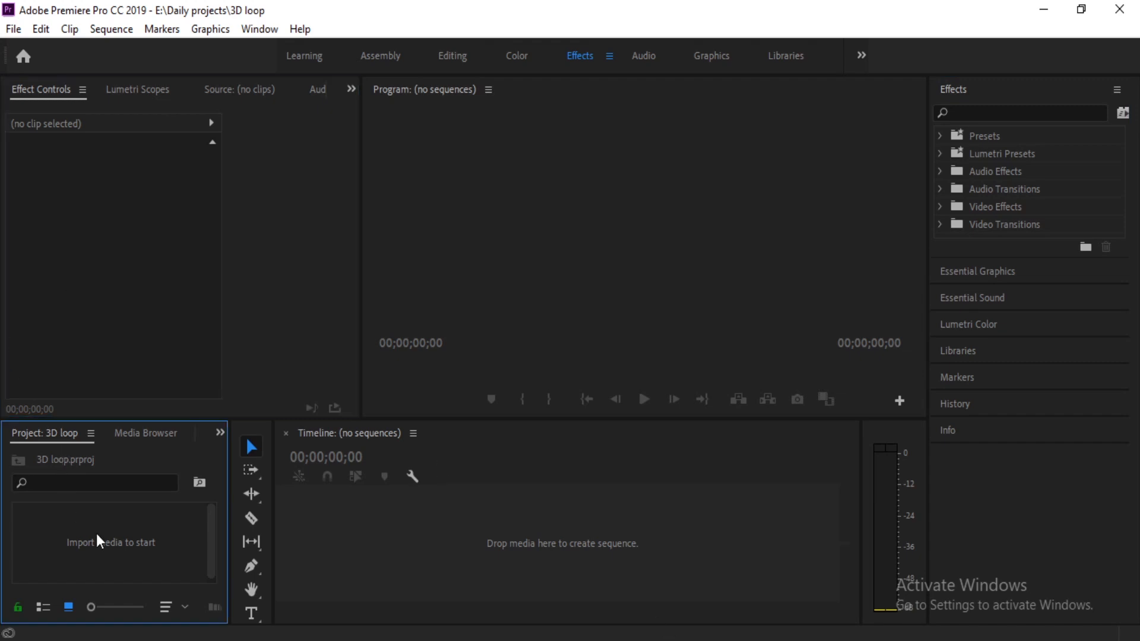
right_click(117, 522)
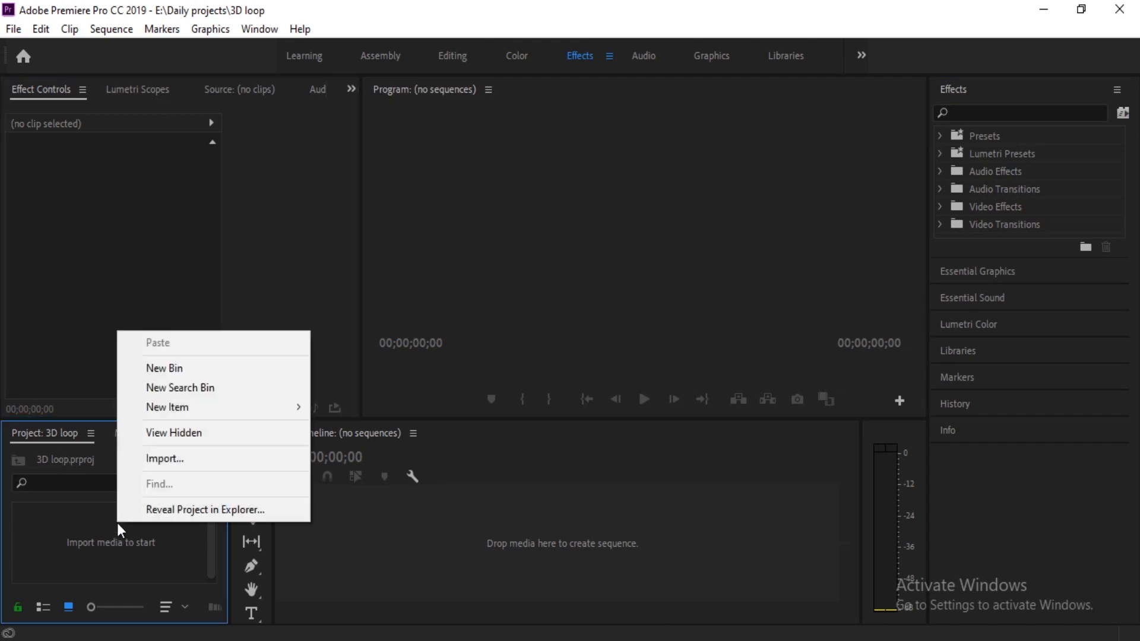
click(164, 454)
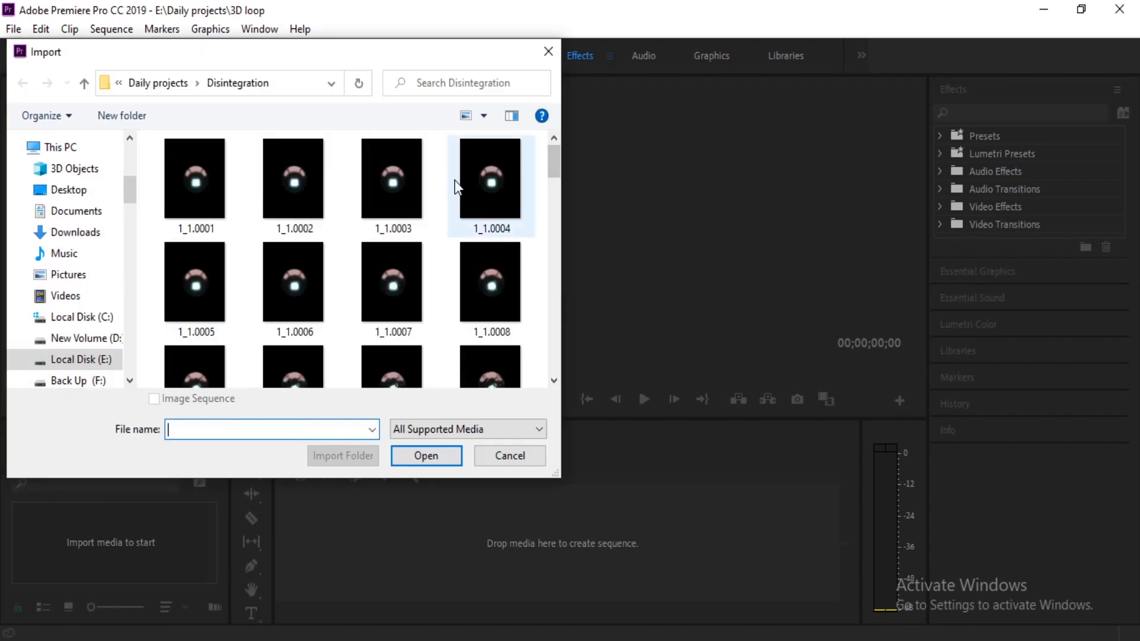
scroll(261, 234, down, 10)
scroll(261, 234, up, 10)
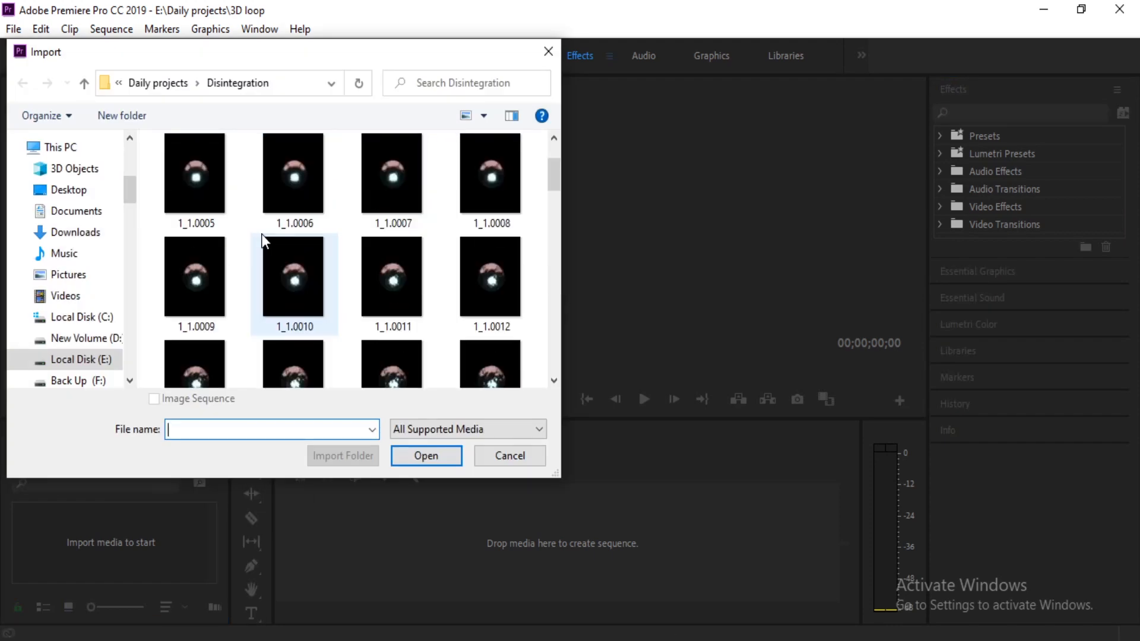
click(199, 150)
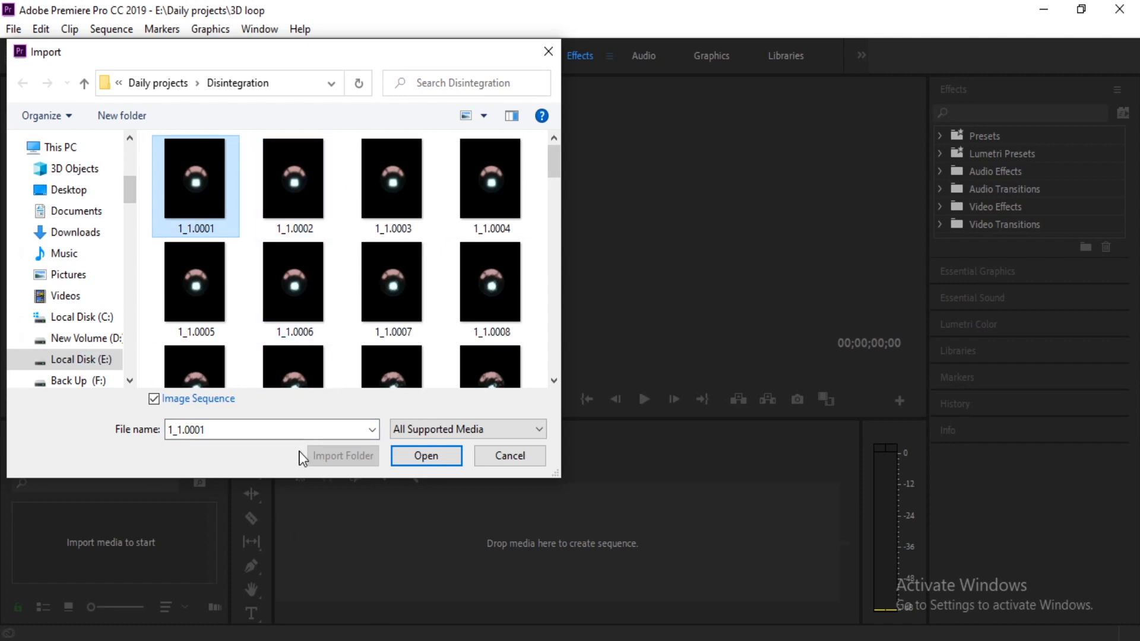
click(432, 467)
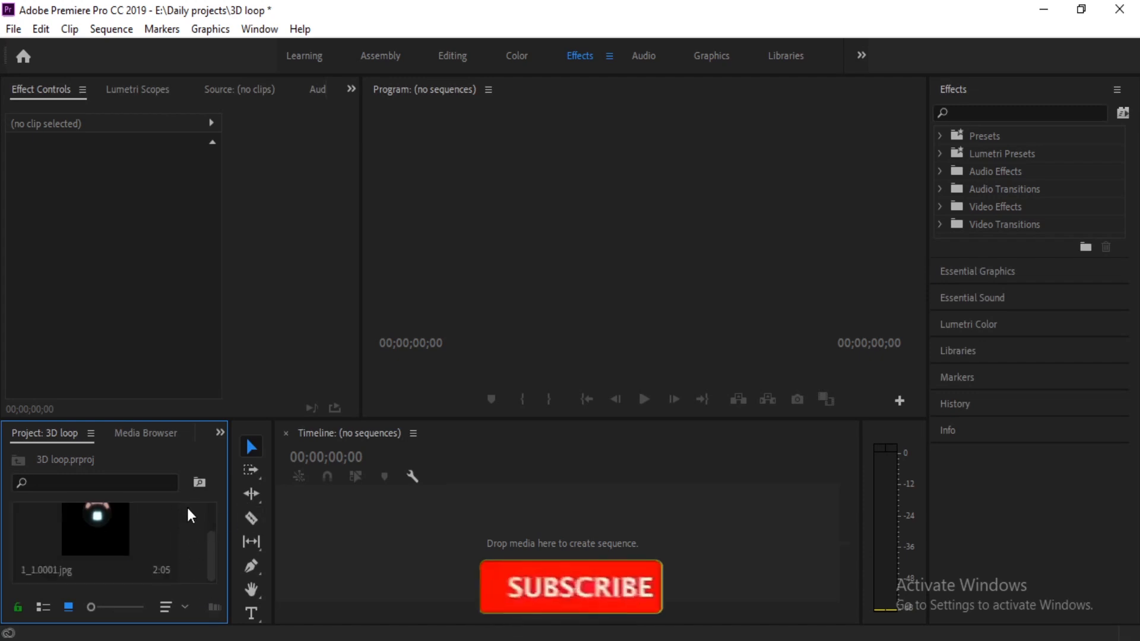
Step: Import the frames starting at 1_1.0001 from the Disintegration folder once more, with the Image Sequence option enabled
right_click(187, 509)
click(279, 443)
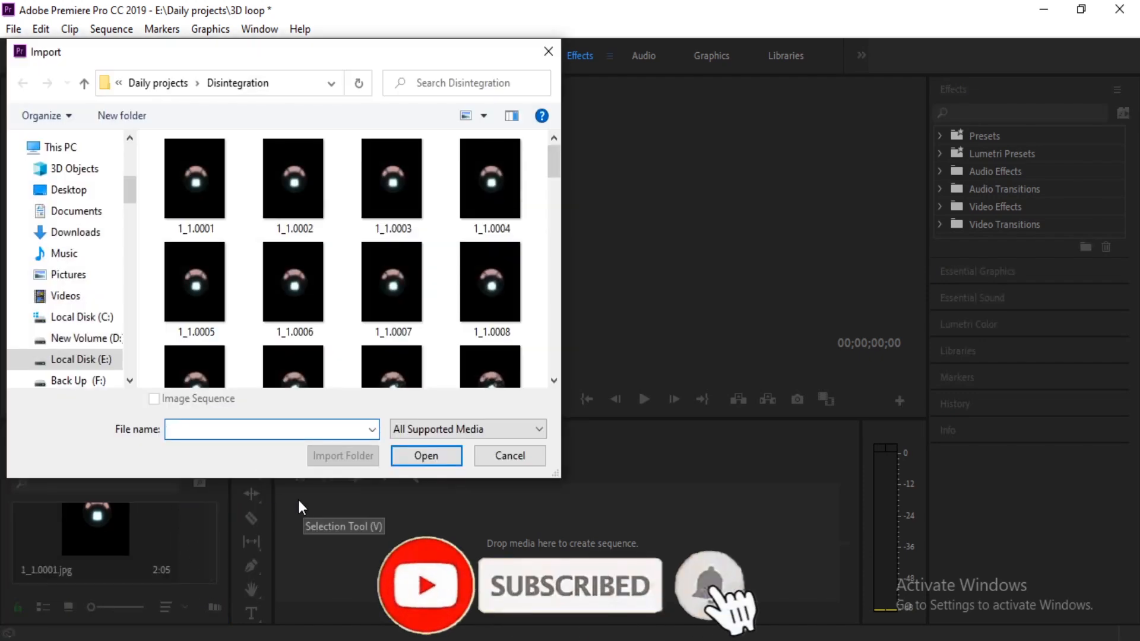
click(181, 178)
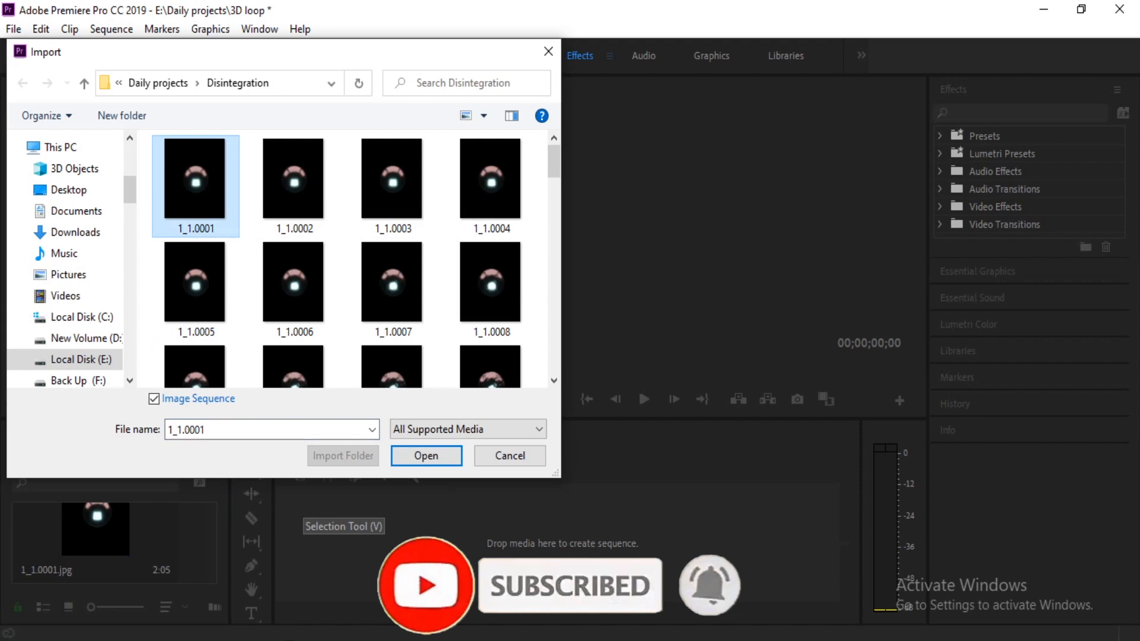
click(170, 400)
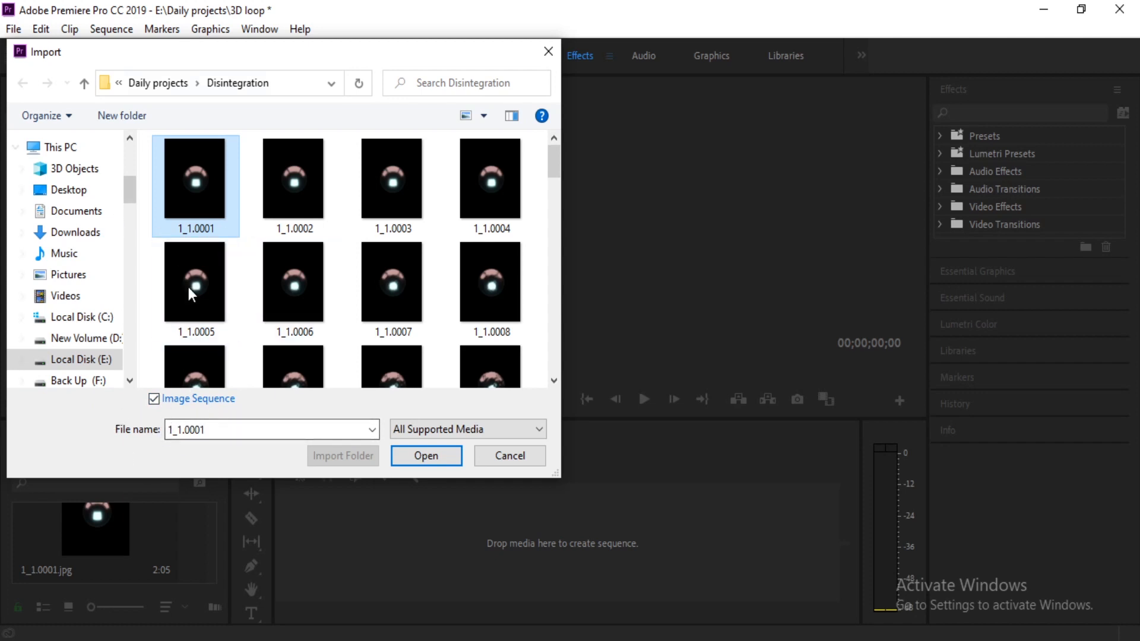
scroll(279, 273, down, 15)
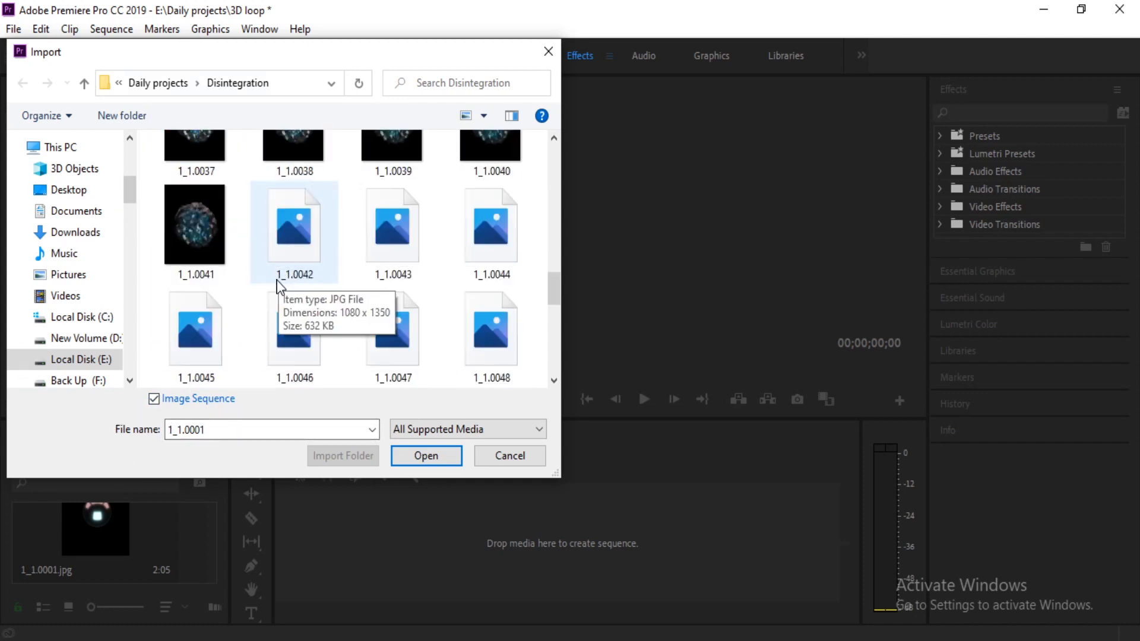
scroll(273, 301, down, 2)
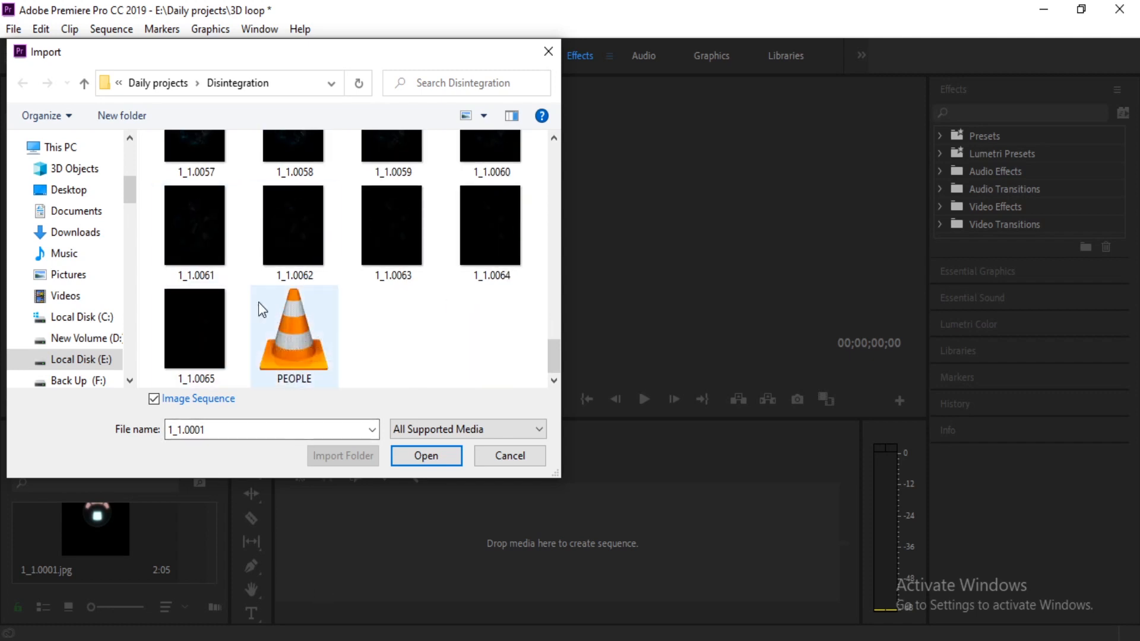
scroll(258, 302, up, 10)
scroll(299, 230, up, 6)
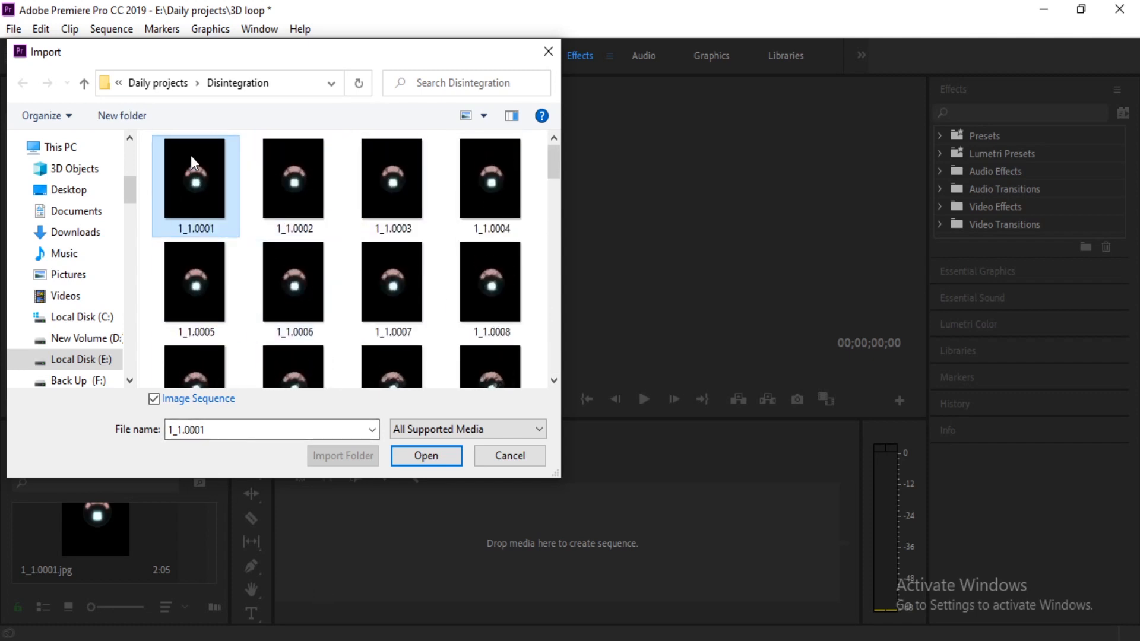
scroll(315, 243, down, 3)
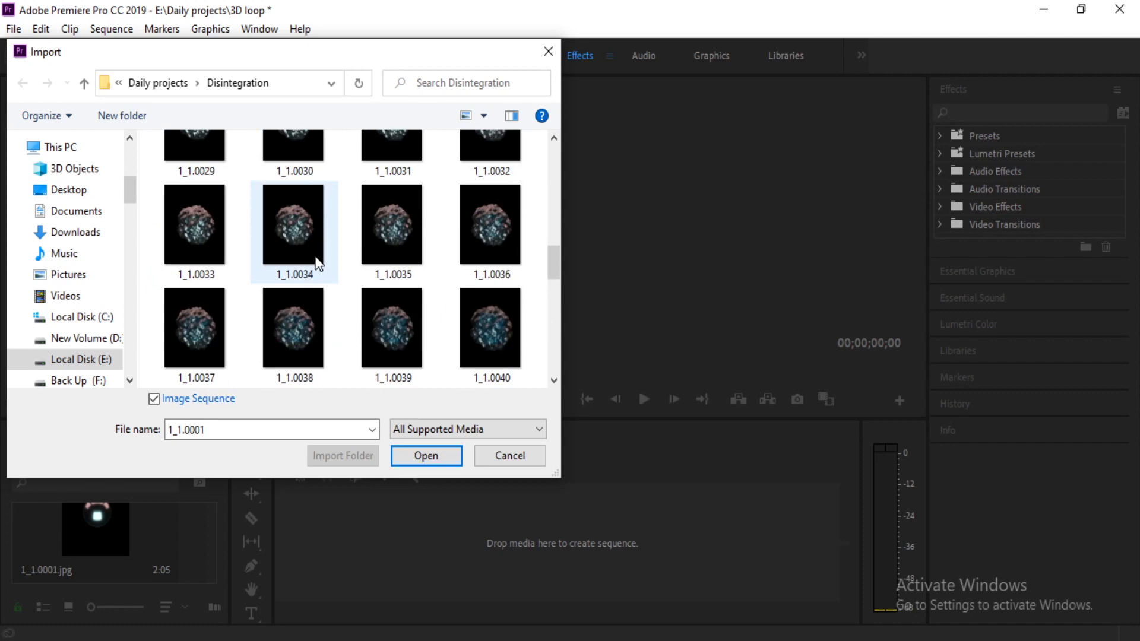
scroll(315, 267, up, 3)
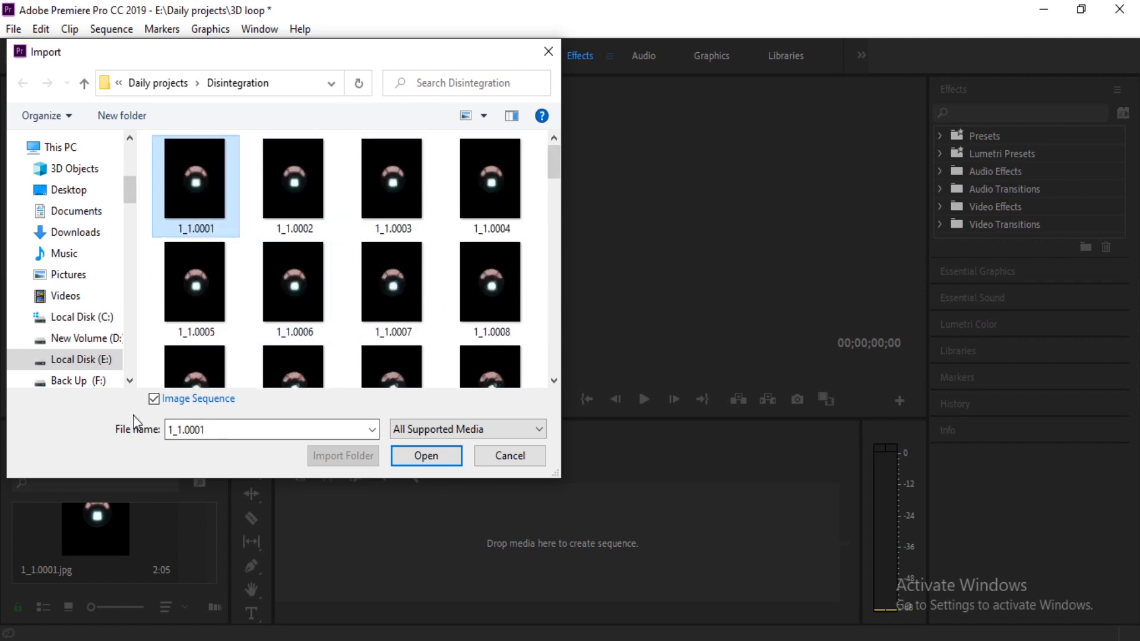
click(427, 455)
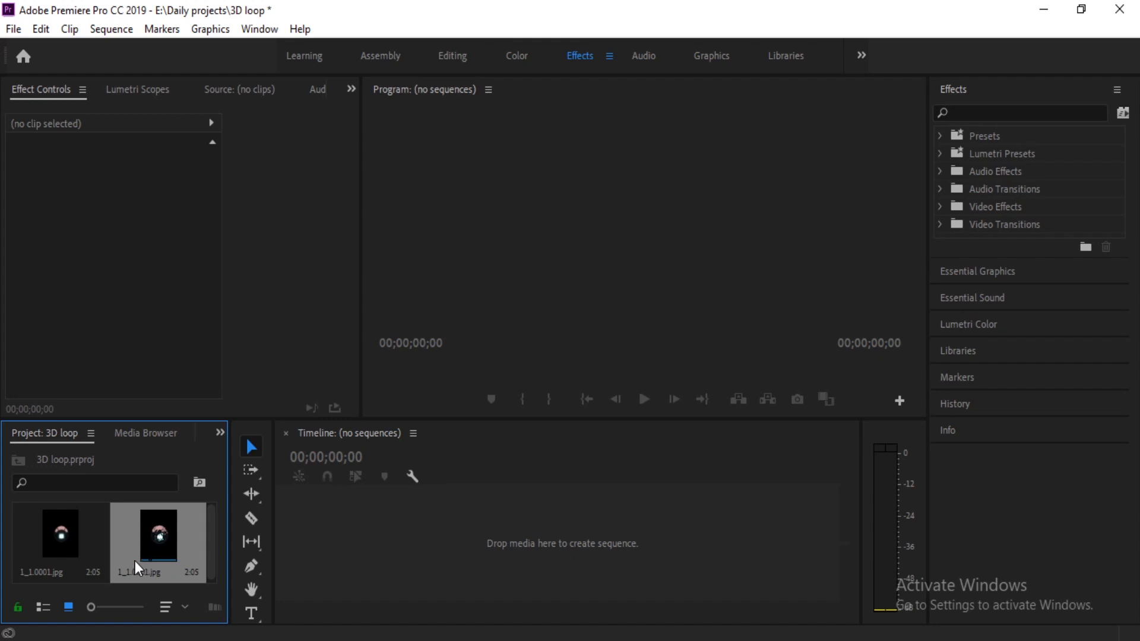
Step: Create a sequence from the newly imported 1_1.0001.jpg image sequence by placing it in the empty timeline
drag(159, 536, 289, 553)
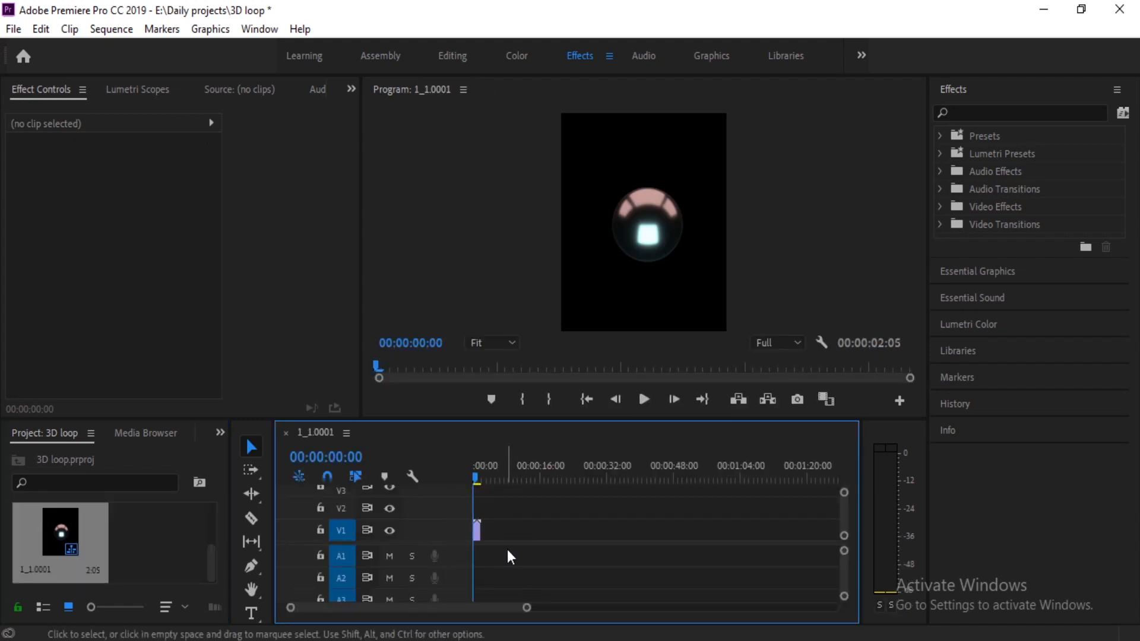
key(equal)
key(equal)
key(equal)
key(equal)
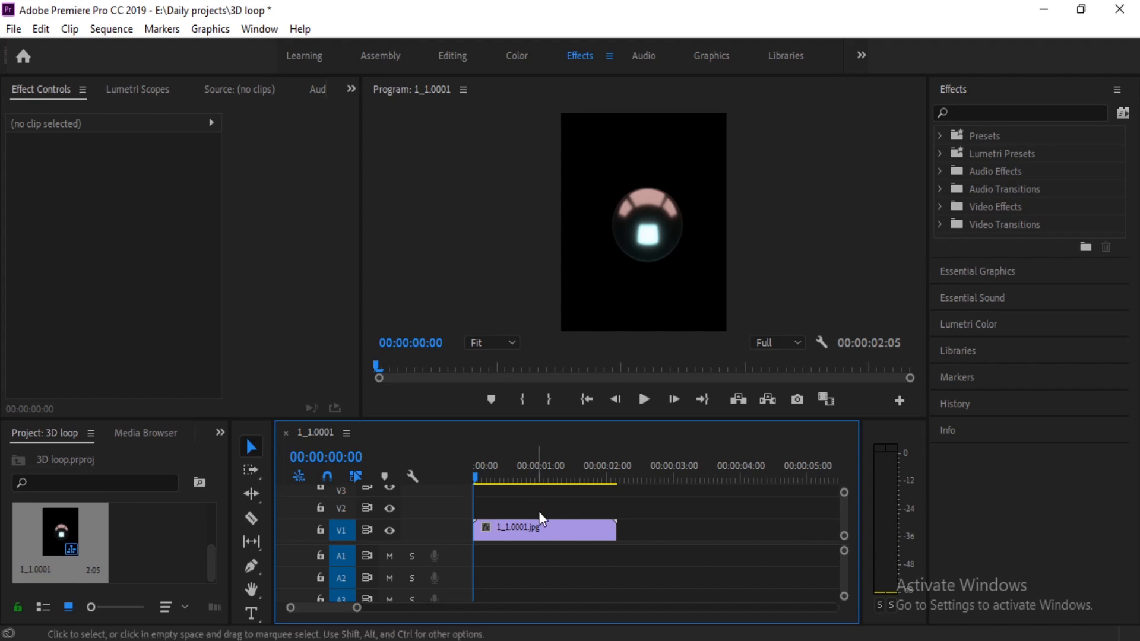
Step: Scrub through the opening part of the 1_1.0001.jpg clip on V1 to preview the sphere's animation
mouse_move(530, 536)
mouse_down()
mouse_move(570, 528)
mouse_move(519, 520)
mouse_up()
mouse_move(475, 476)
mouse_down()
mouse_move(607, 487)
mouse_move(469, 496)
mouse_up()
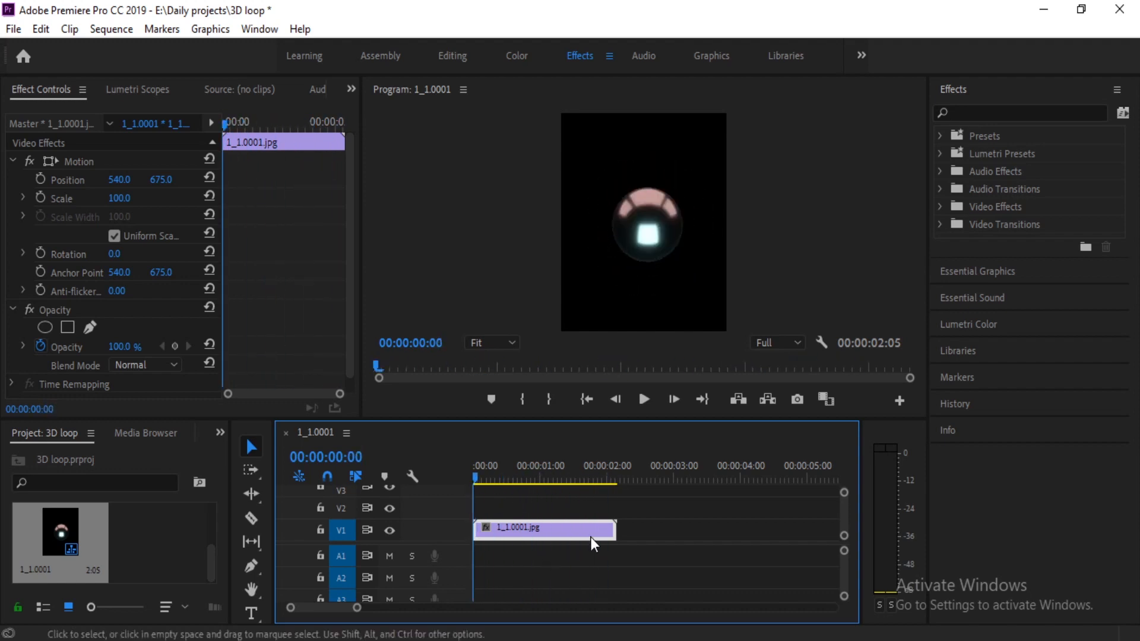
click(555, 498)
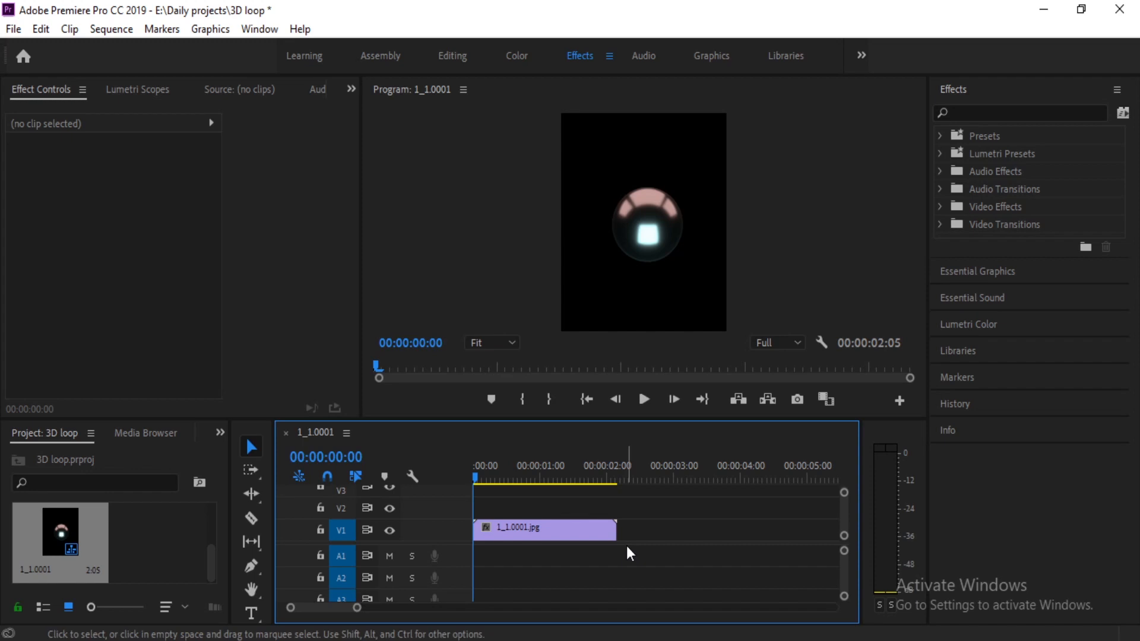
drag(490, 479, 515, 478)
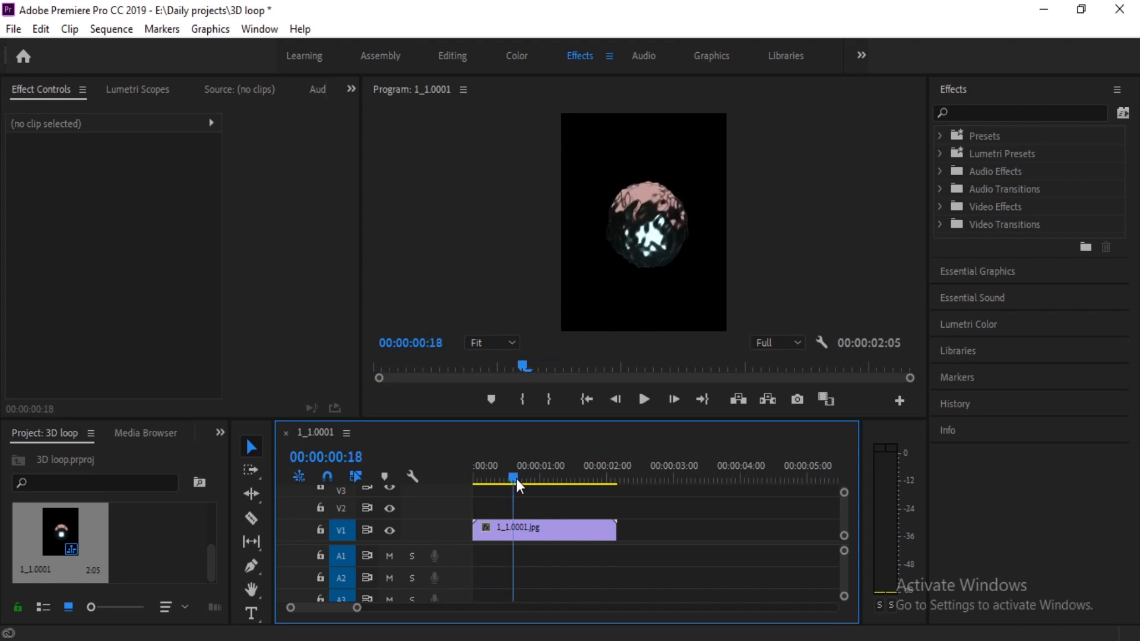
click(527, 525)
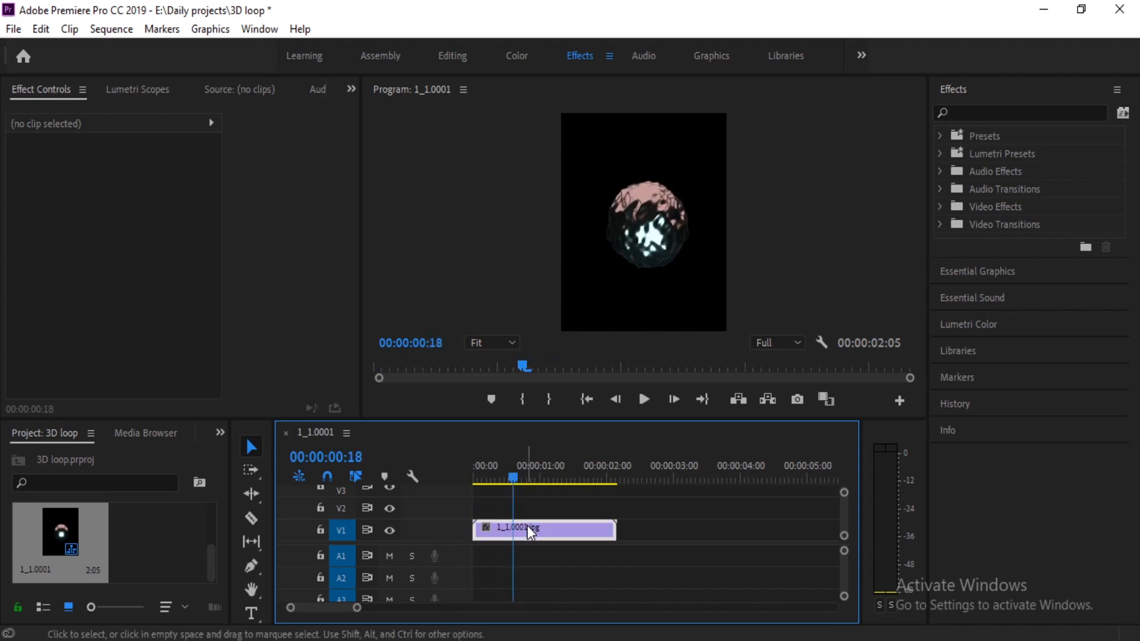
click(486, 499)
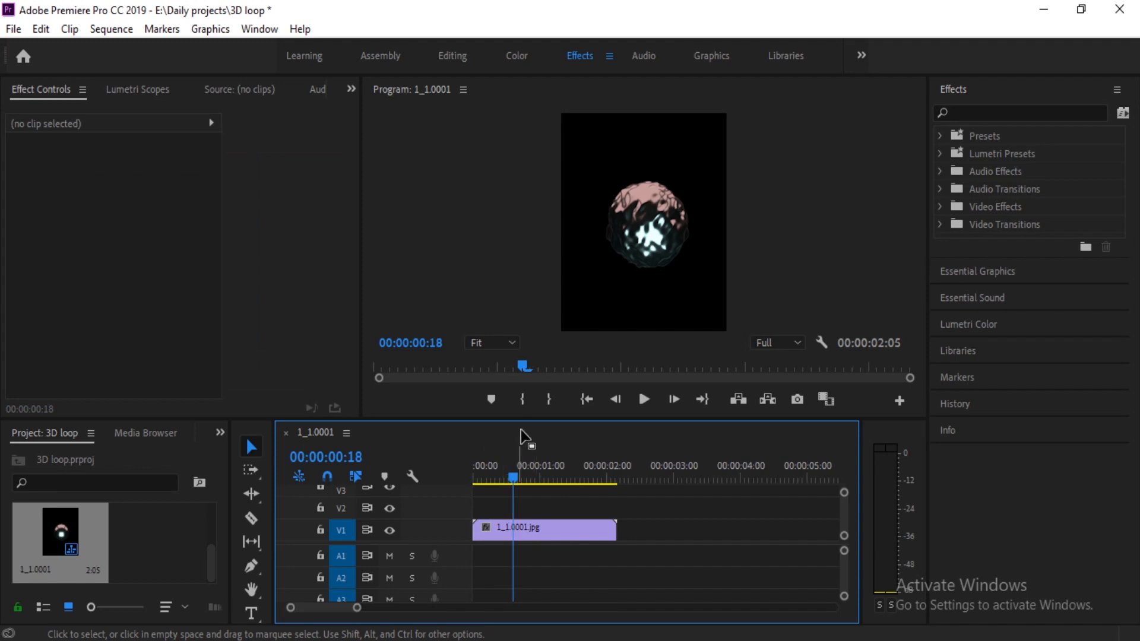
click(506, 477)
mouse_move(507, 477)
mouse_down()
mouse_move(456, 481)
mouse_move(614, 470)
mouse_move(478, 473)
mouse_move(610, 466)
mouse_move(494, 478)
mouse_up()
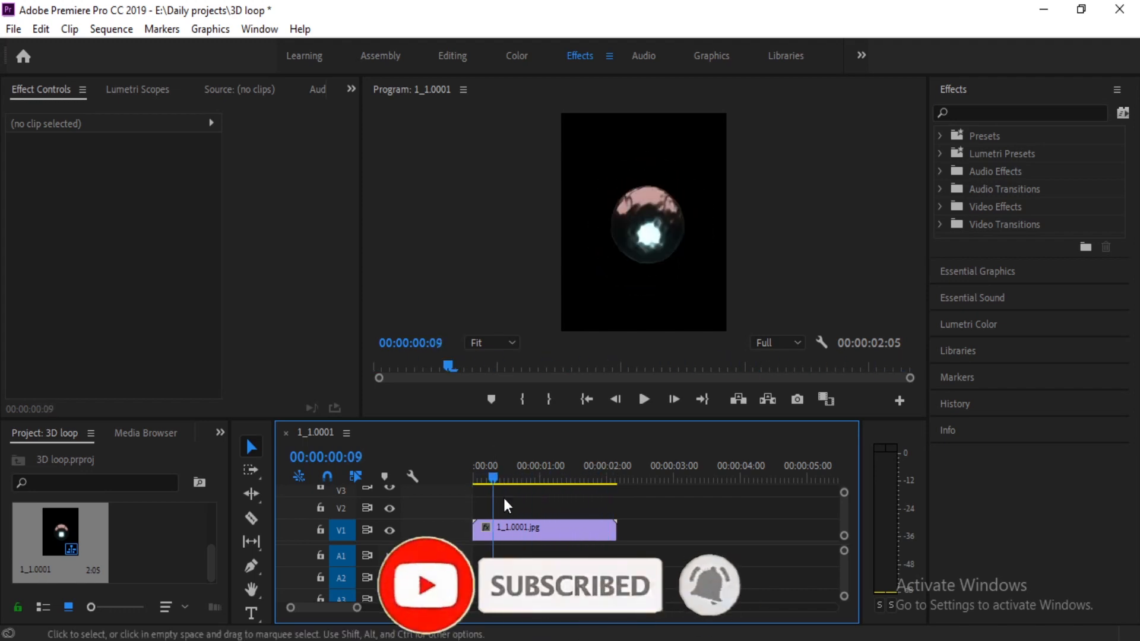
Step: Slow the clip on V1 to 50% speed and scrub through it to check the slower motion
click(542, 529)
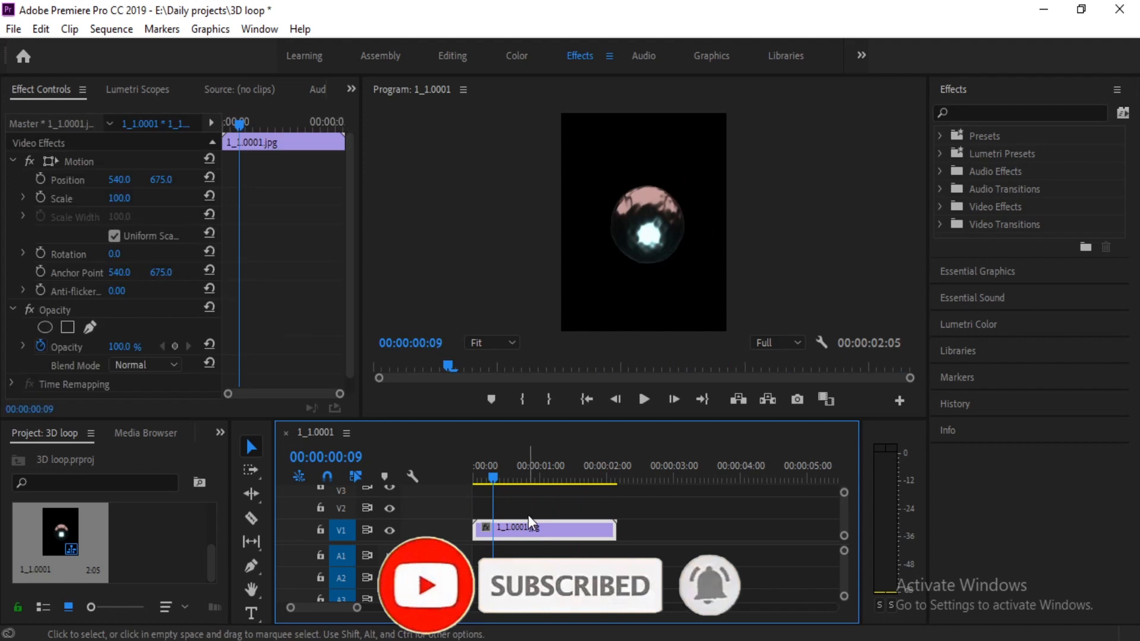
right_click(562, 531)
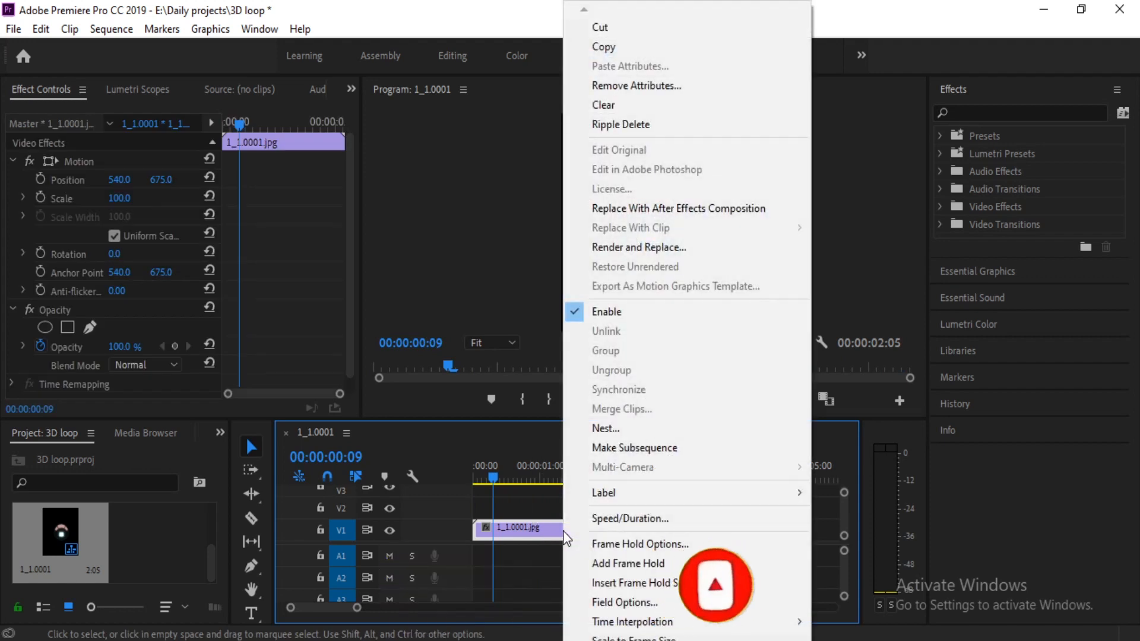
click(603, 514)
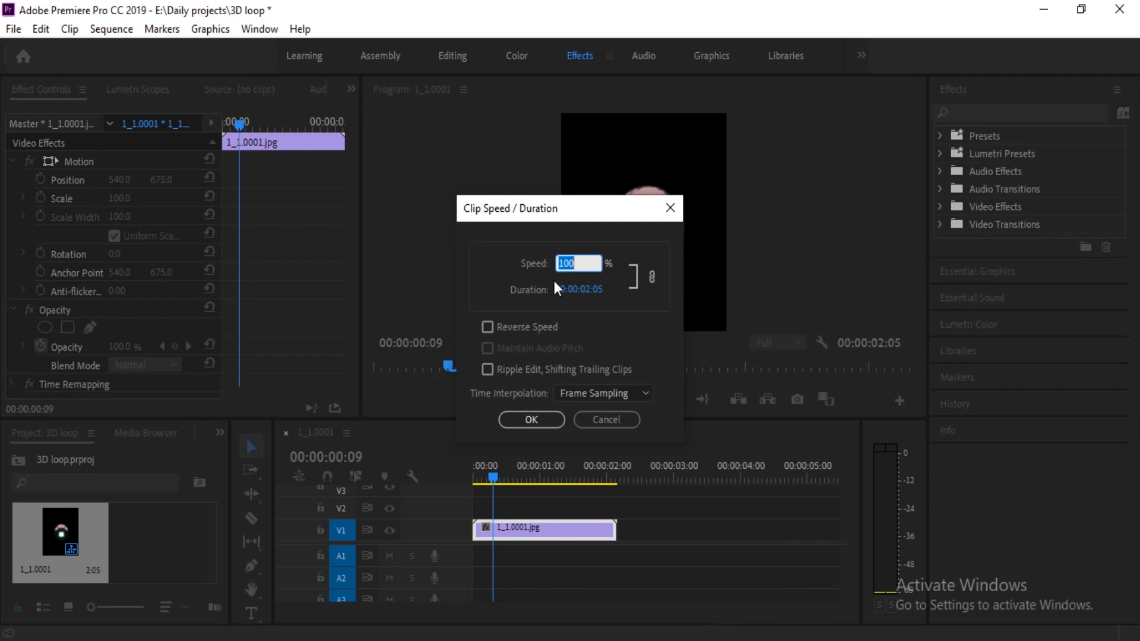
text(50)
click(532, 419)
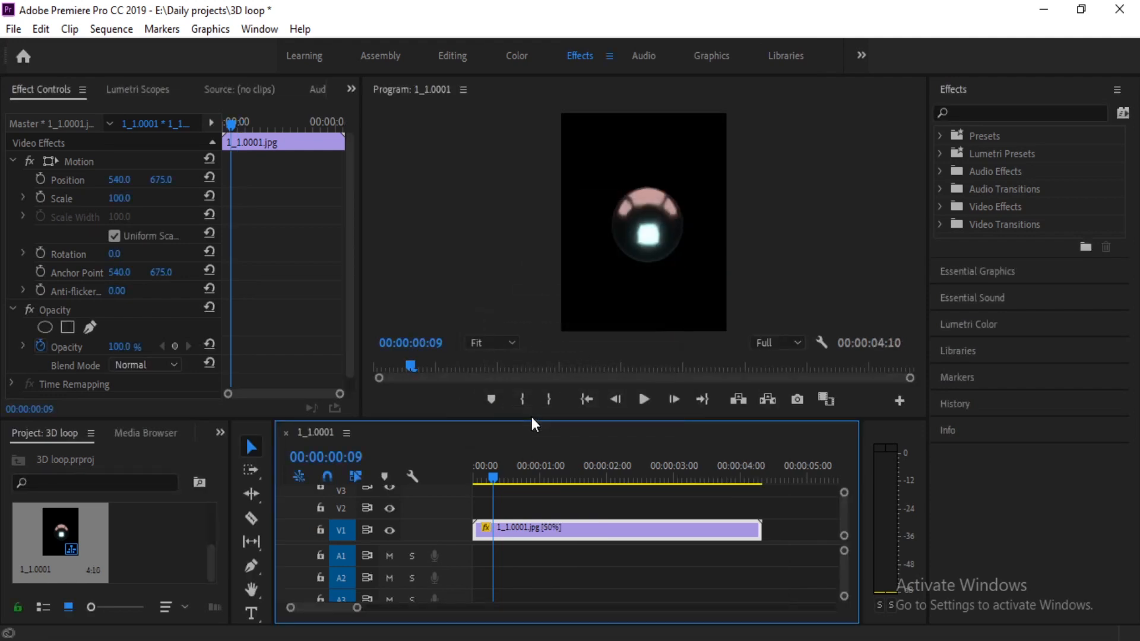
drag(495, 485, 743, 483)
Step: Duplicate the slowed clip on V1 and place the copy after the original on the same track
key(minus)
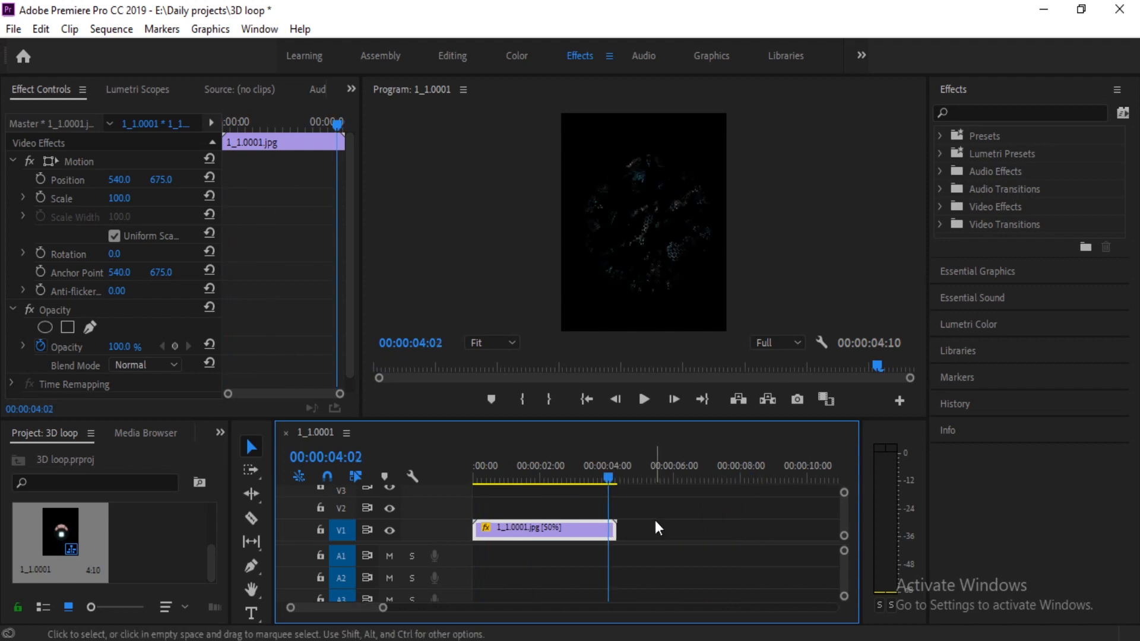
click(653, 511)
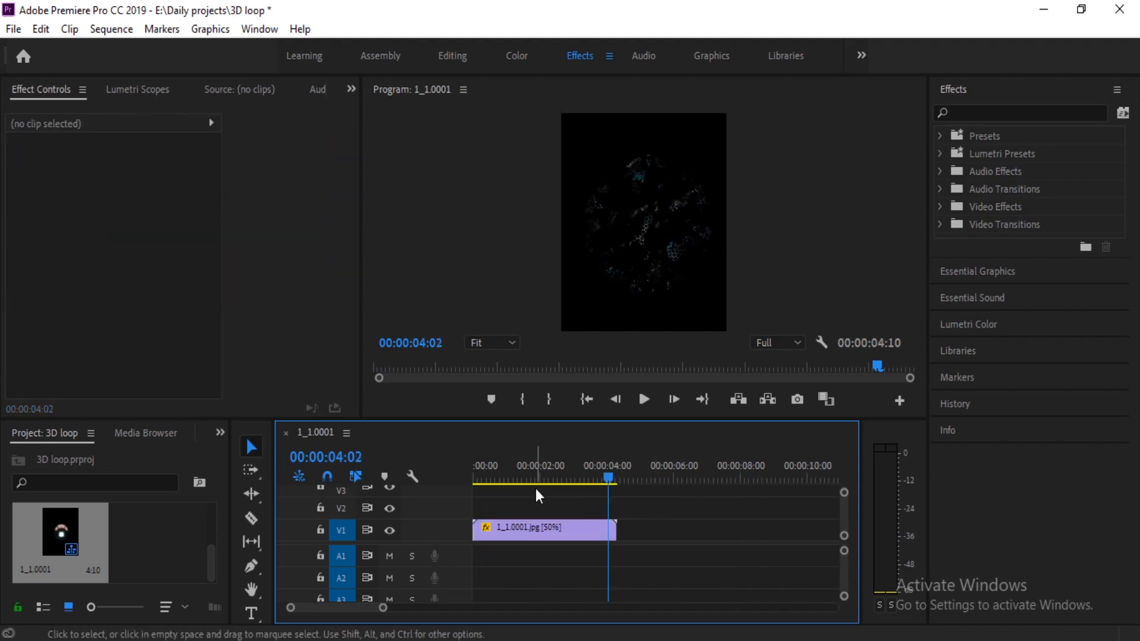
click(541, 537)
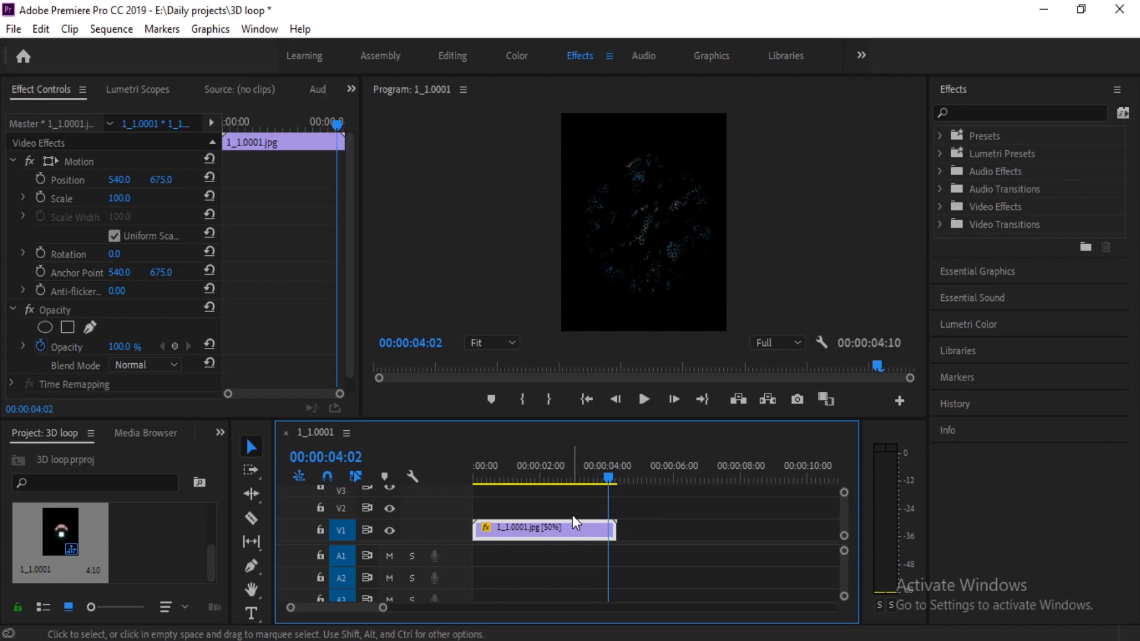
click(556, 518)
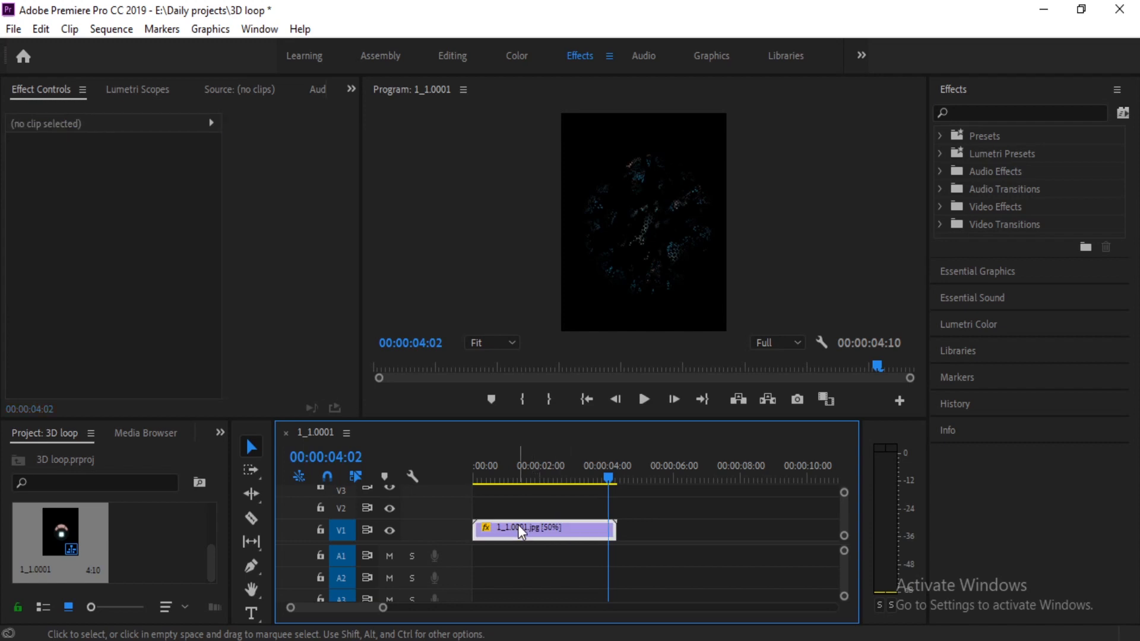
drag(520, 530, 653, 533)
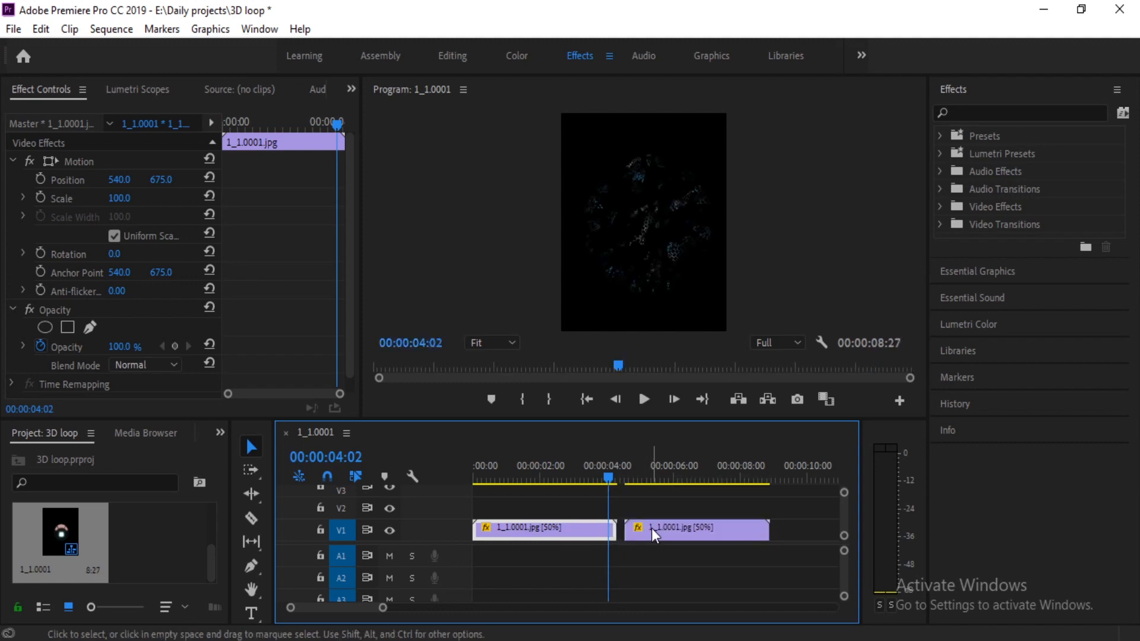
Step: Scrub through the duplicated clip to preview its playback
click(636, 475)
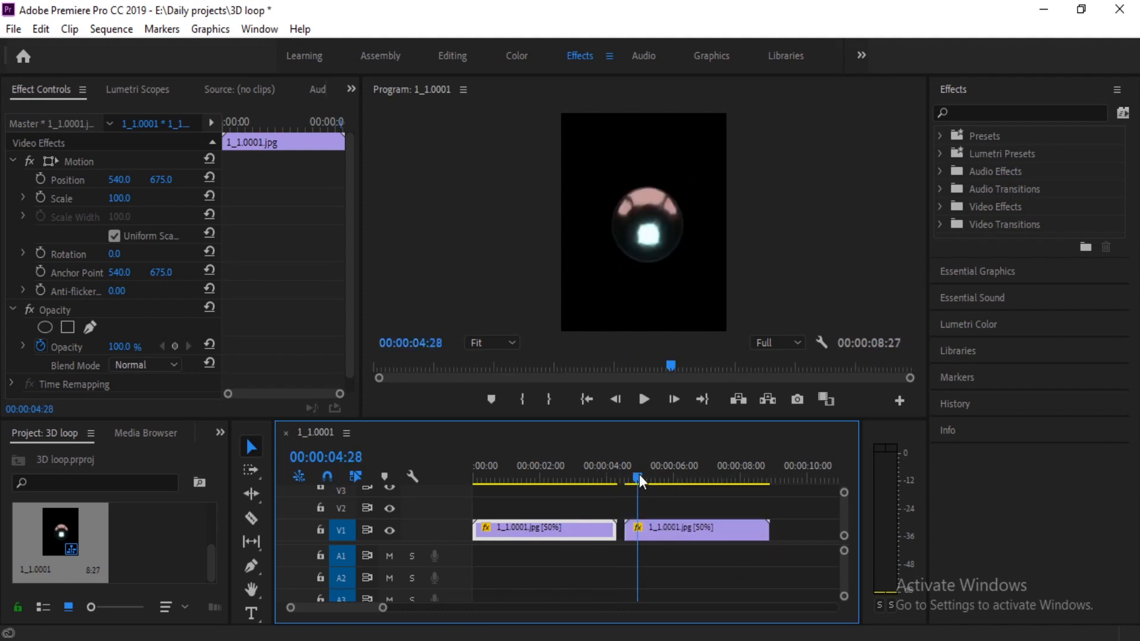
drag(637, 468, 714, 470)
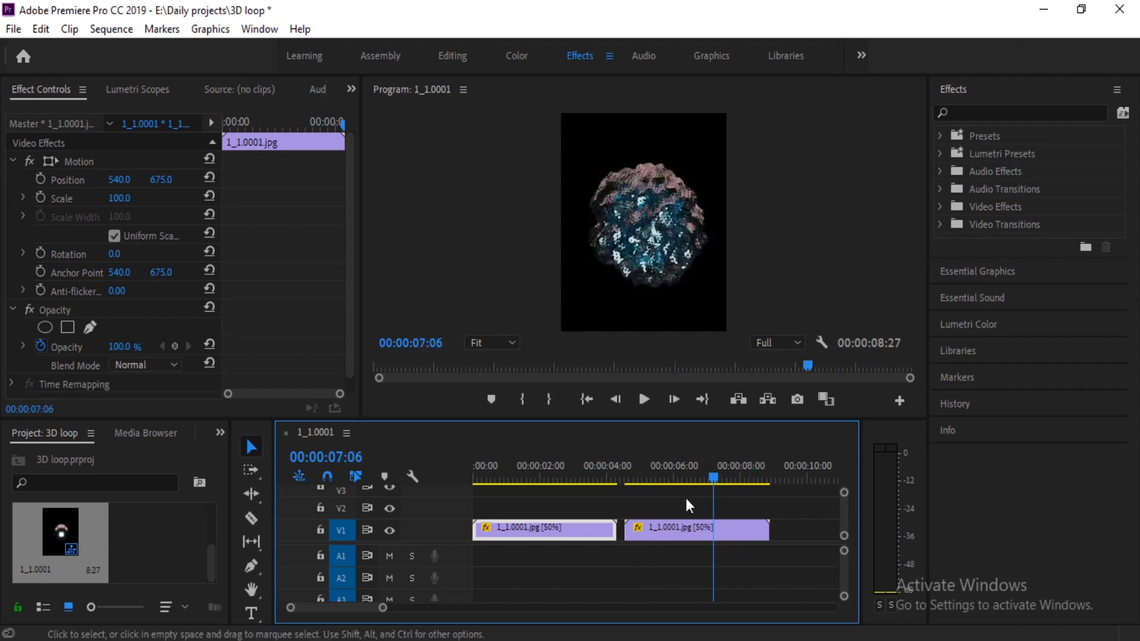
click(633, 531)
click(647, 530)
click(659, 496)
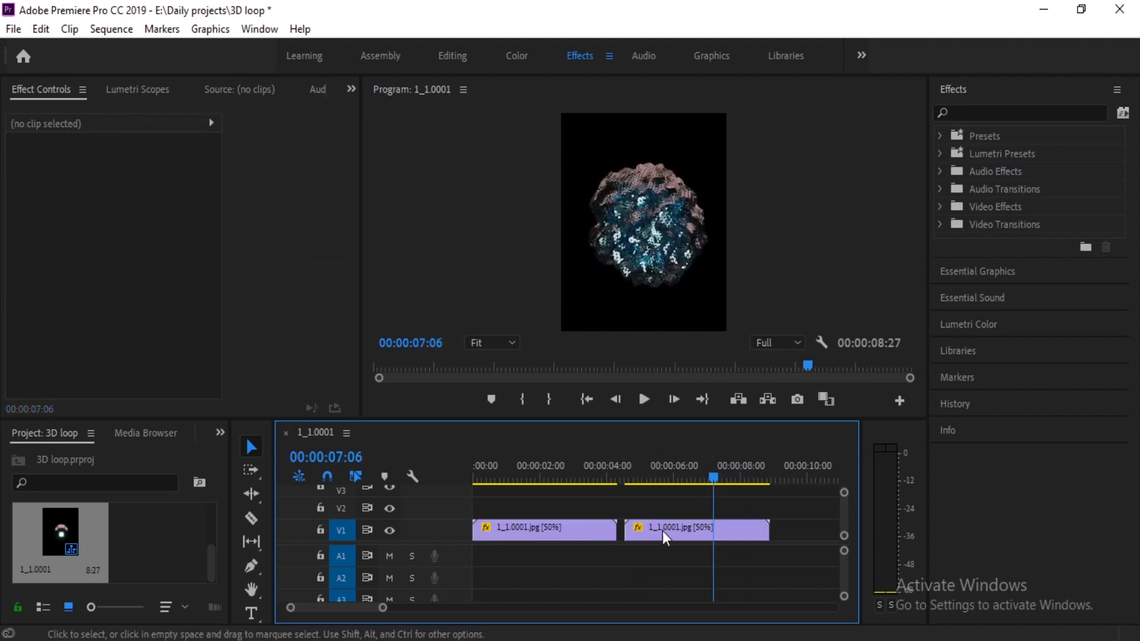
Step: Move the duplicated clip against the end of the first clip, closing the gap, and put the playhead at the cut
drag(664, 531, 659, 534)
click(642, 510)
drag(605, 465, 621, 478)
Step: Reverse the playback of the second clip on V1, keeping its speed at 50%
click(634, 526)
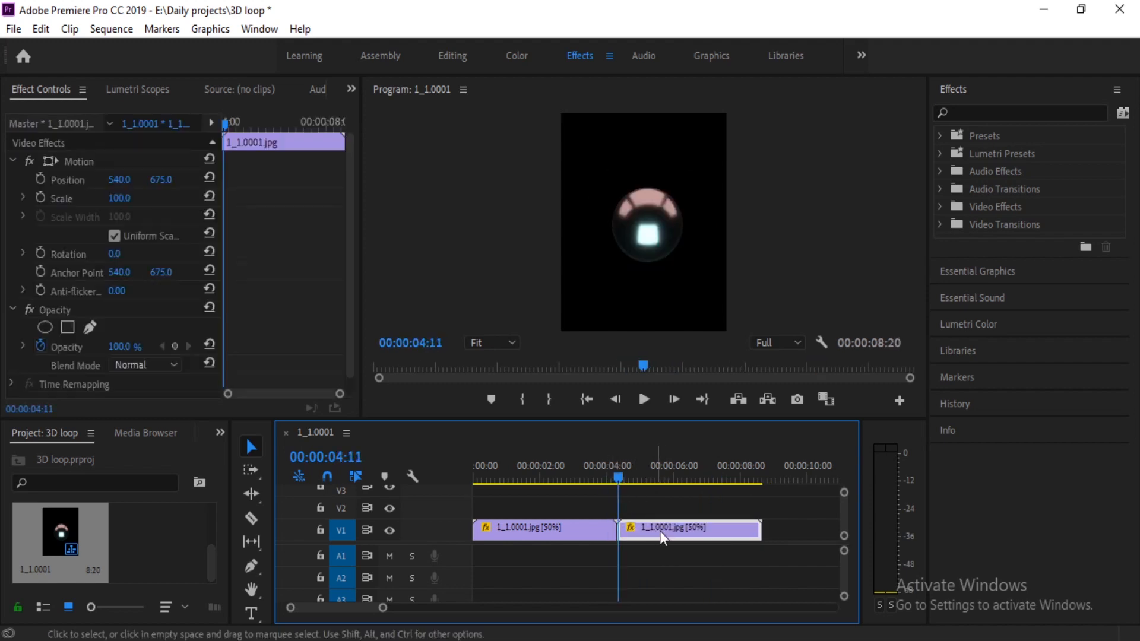
right_click(660, 531)
click(683, 516)
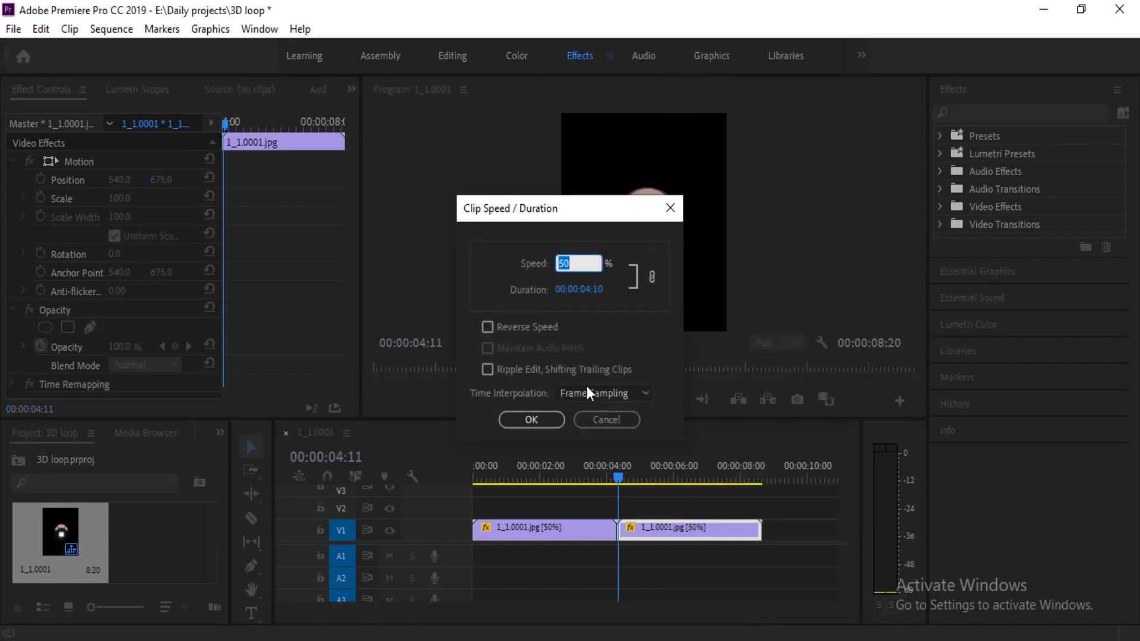
click(515, 330)
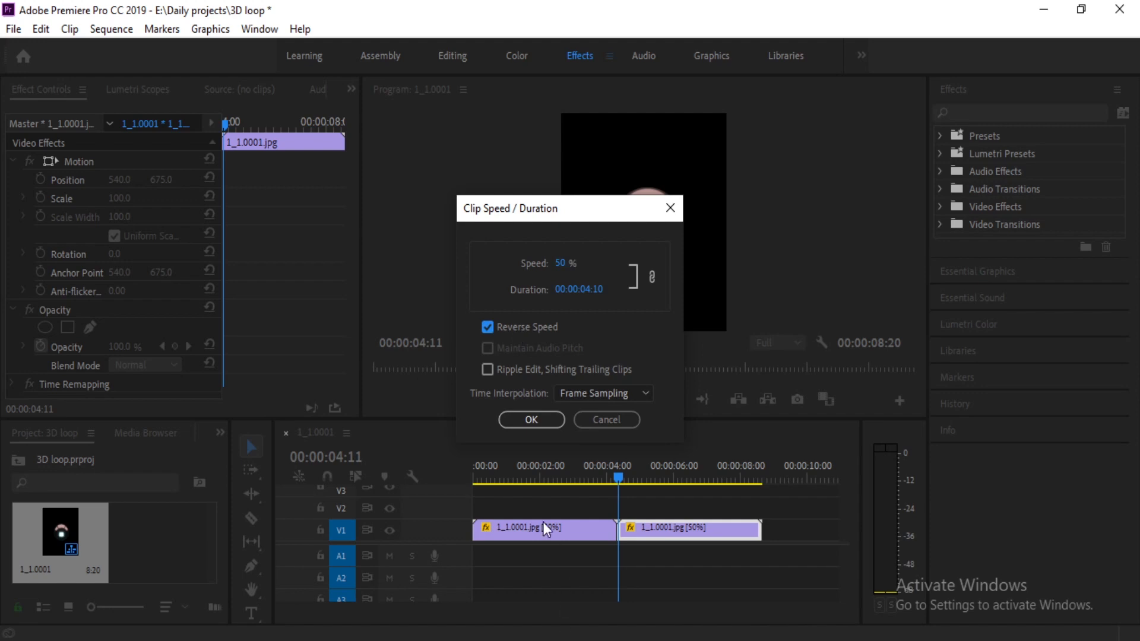
click(527, 417)
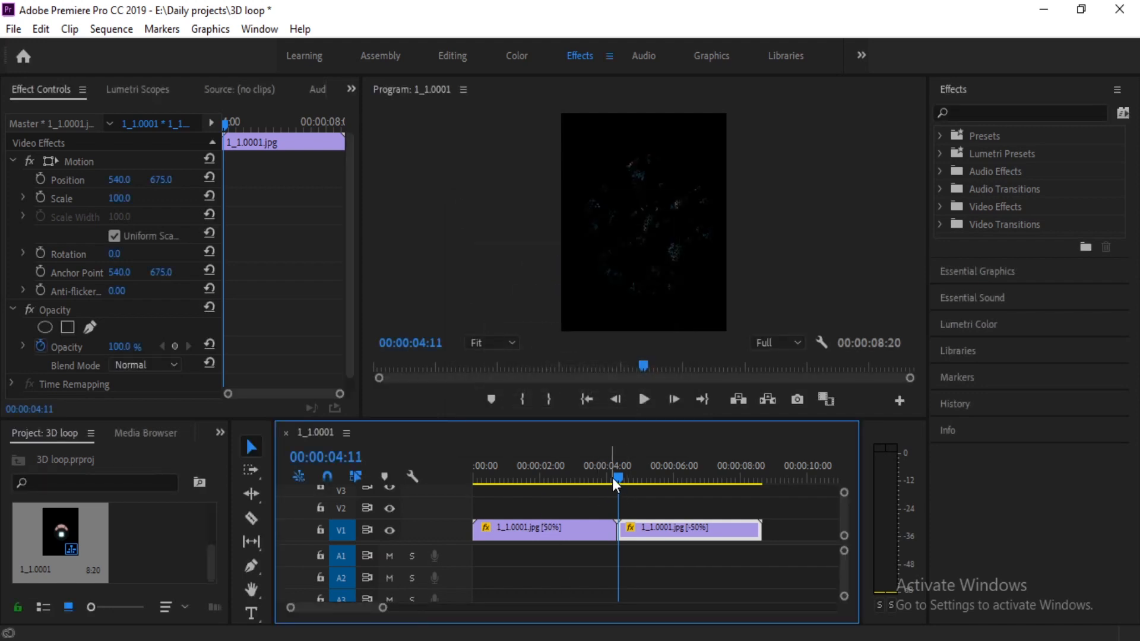
Step: Scrub across the forward and reversed clips to check how the loop plays over the cut
drag(612, 479, 506, 485)
drag(576, 496, 649, 518)
click(514, 507)
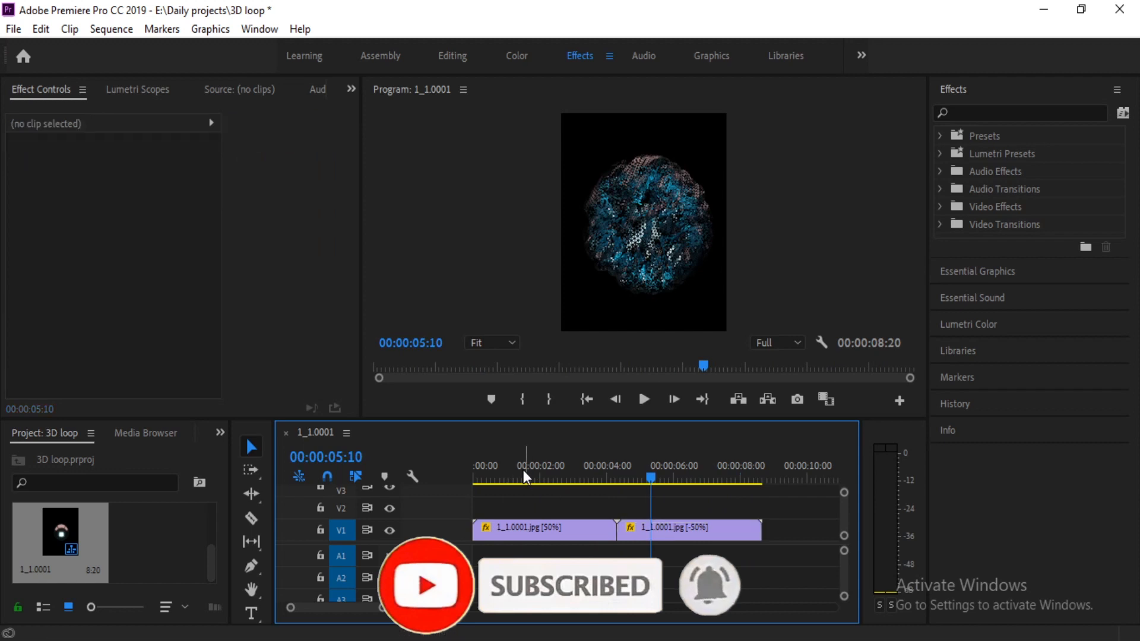
mouse_move(524, 475)
mouse_down()
mouse_move(512, 483)
mouse_move(547, 495)
mouse_move(495, 502)
mouse_move(530, 483)
mouse_up()
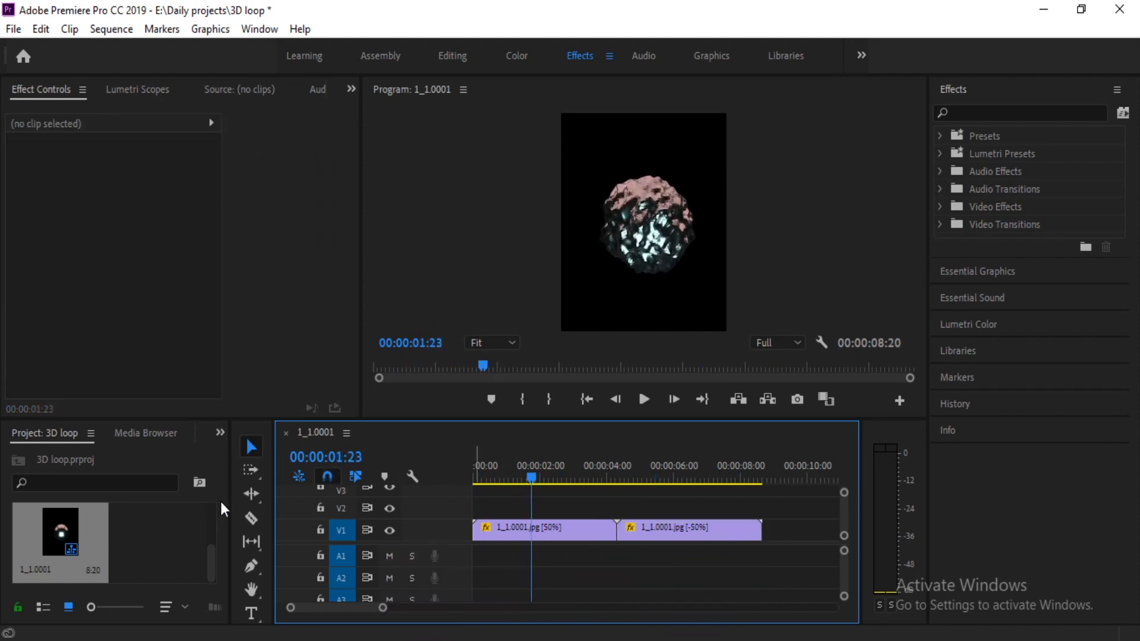
Step: Split the forward clip on V1 with the Razor tool at 00:00:02:16 and at 00:00:02:25
click(251, 517)
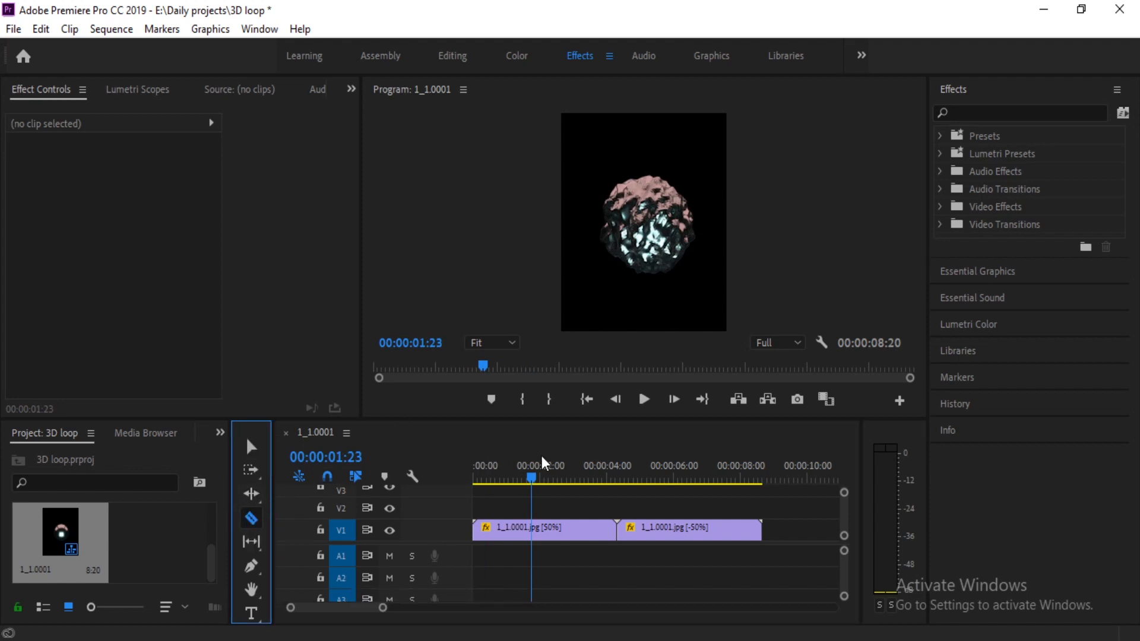
drag(533, 478, 587, 490)
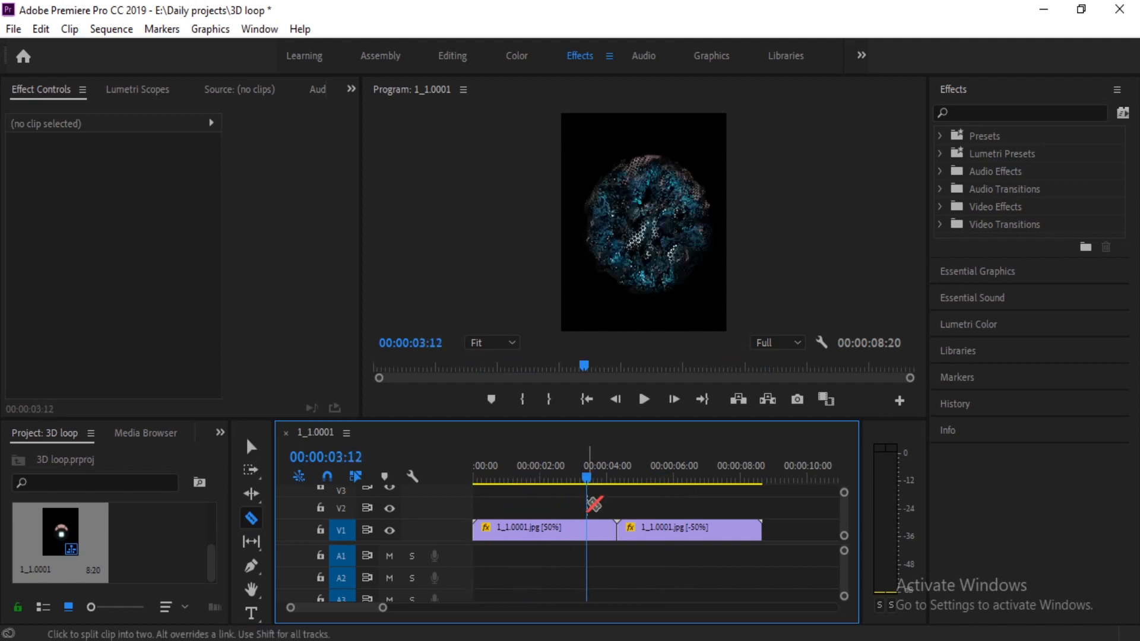
drag(587, 482, 557, 482)
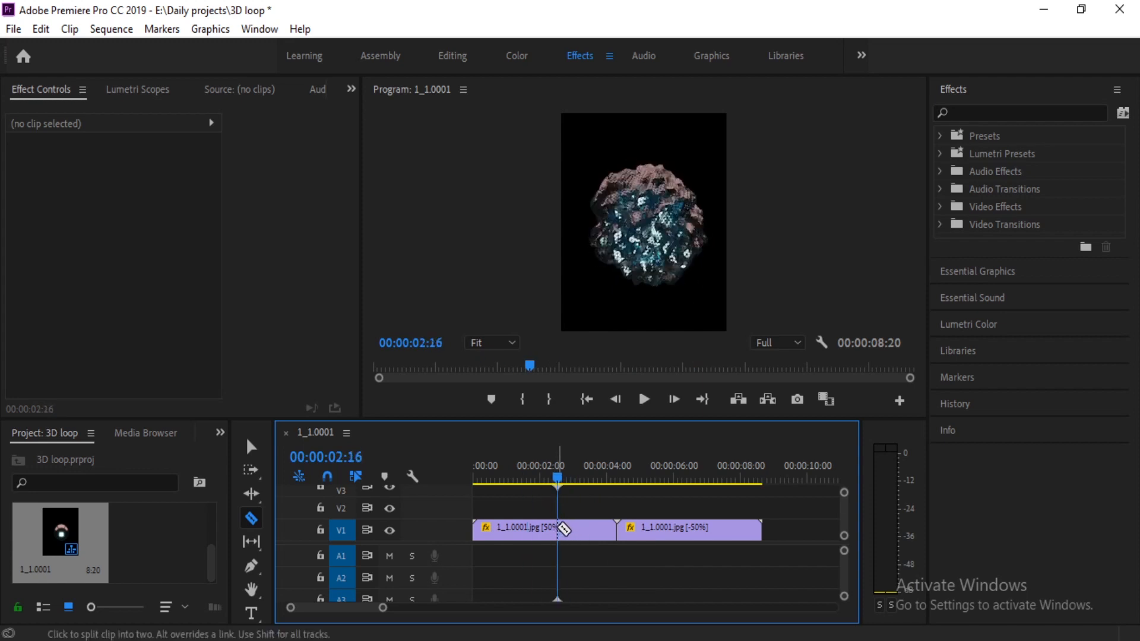
click(561, 526)
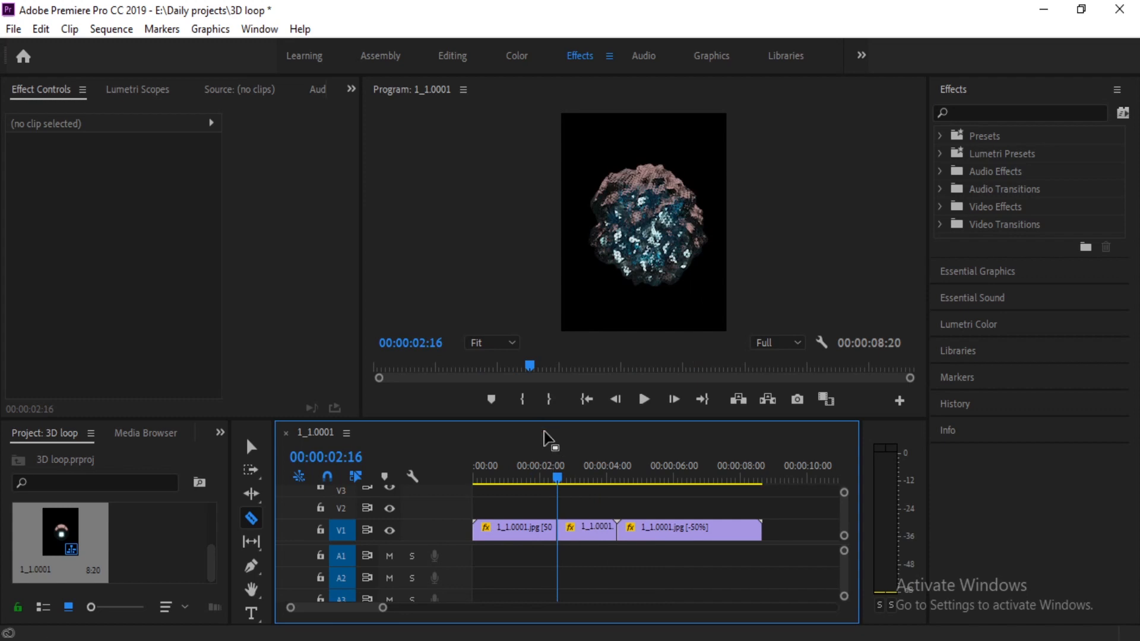
drag(558, 484, 568, 482)
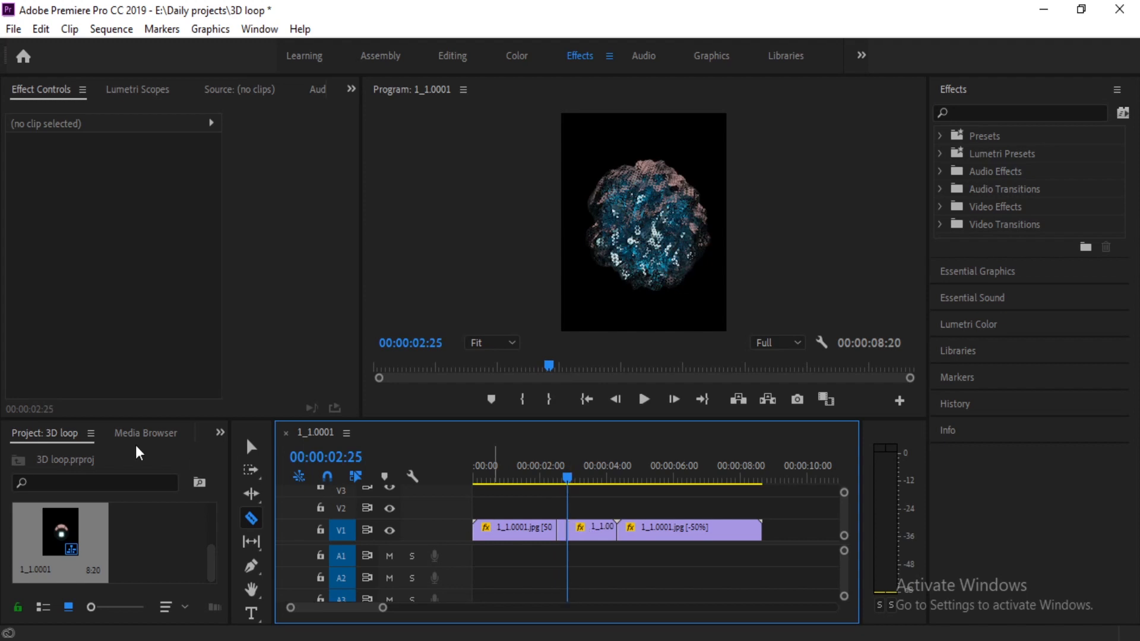
Step: Delete the short piece between the two cuts in the forward clip on V1
click(251, 446)
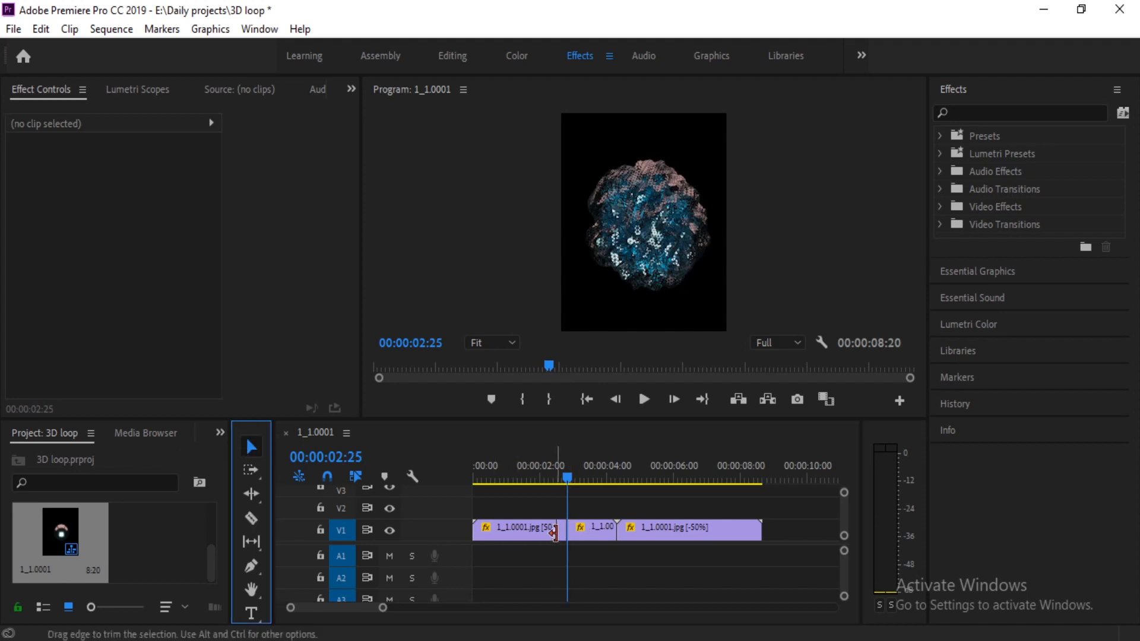
click(563, 529)
click(539, 534)
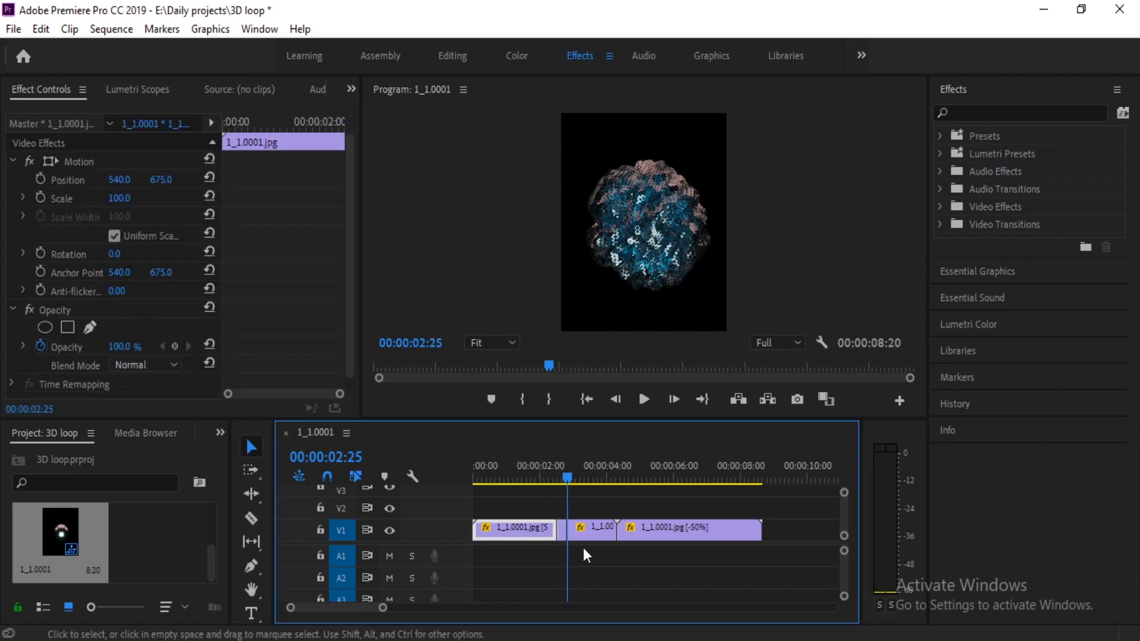
click(585, 530)
click(533, 532)
click(560, 526)
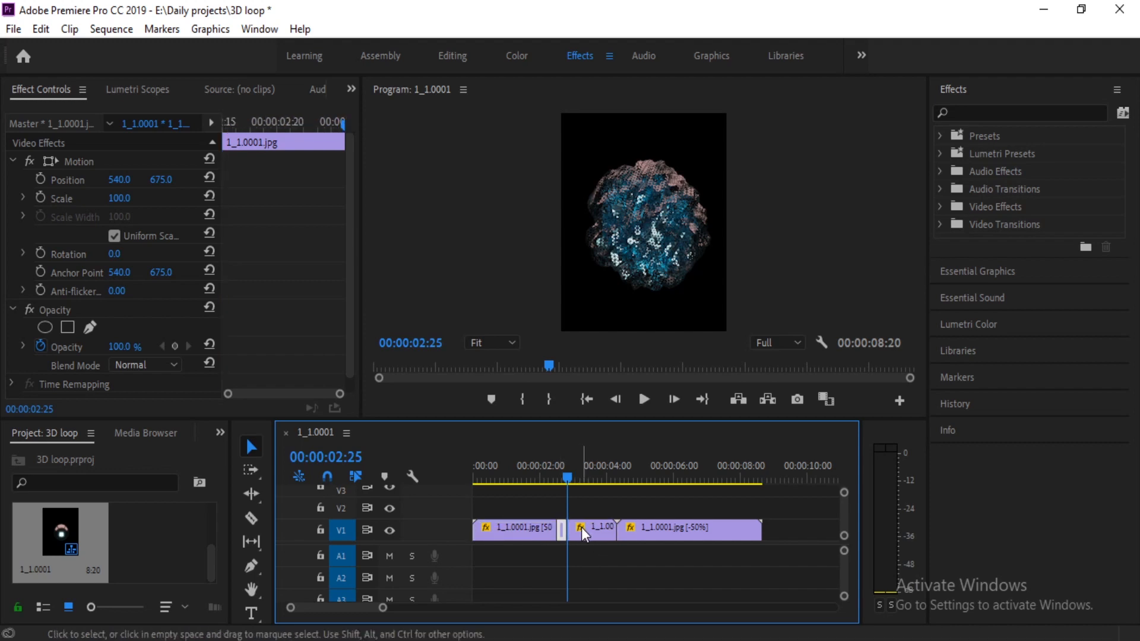
click(528, 528)
click(561, 527)
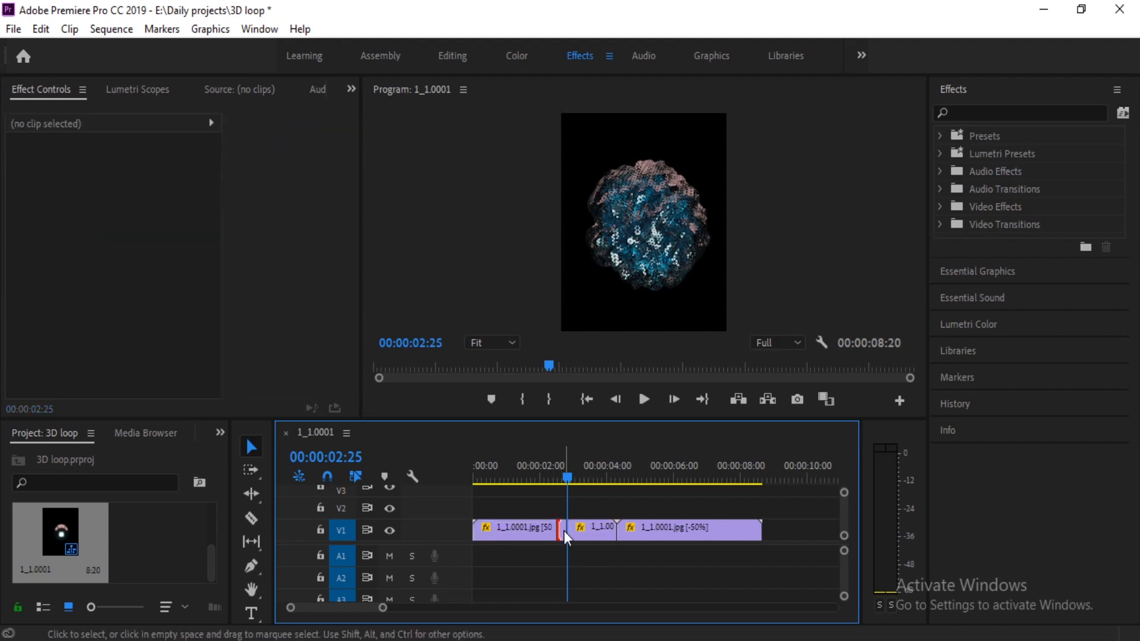
click(577, 533)
click(561, 529)
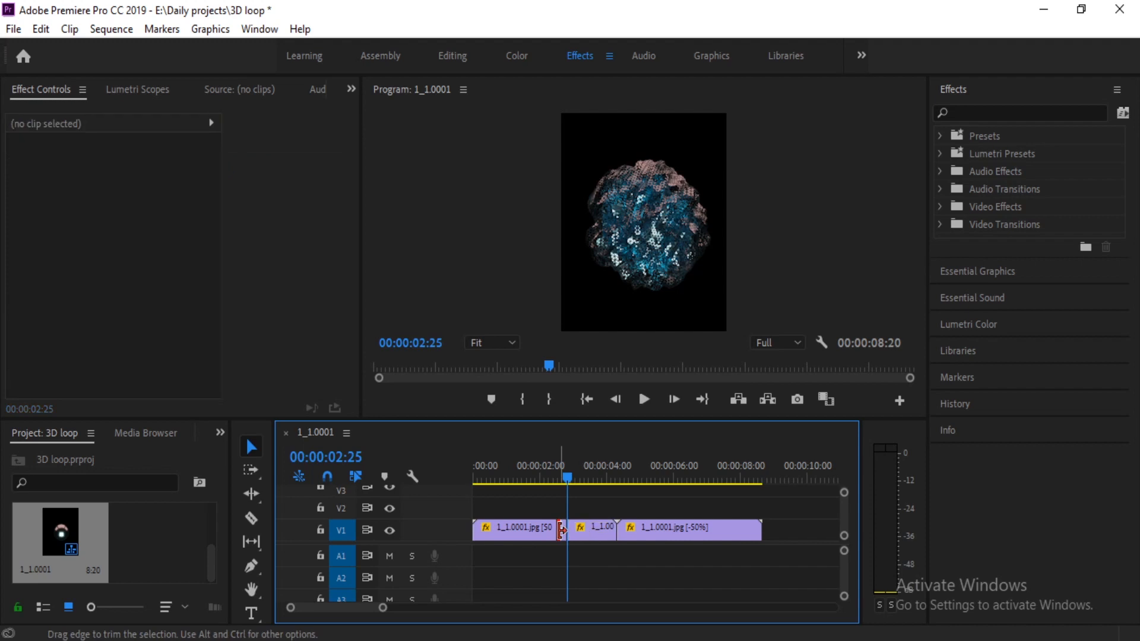
click(565, 534)
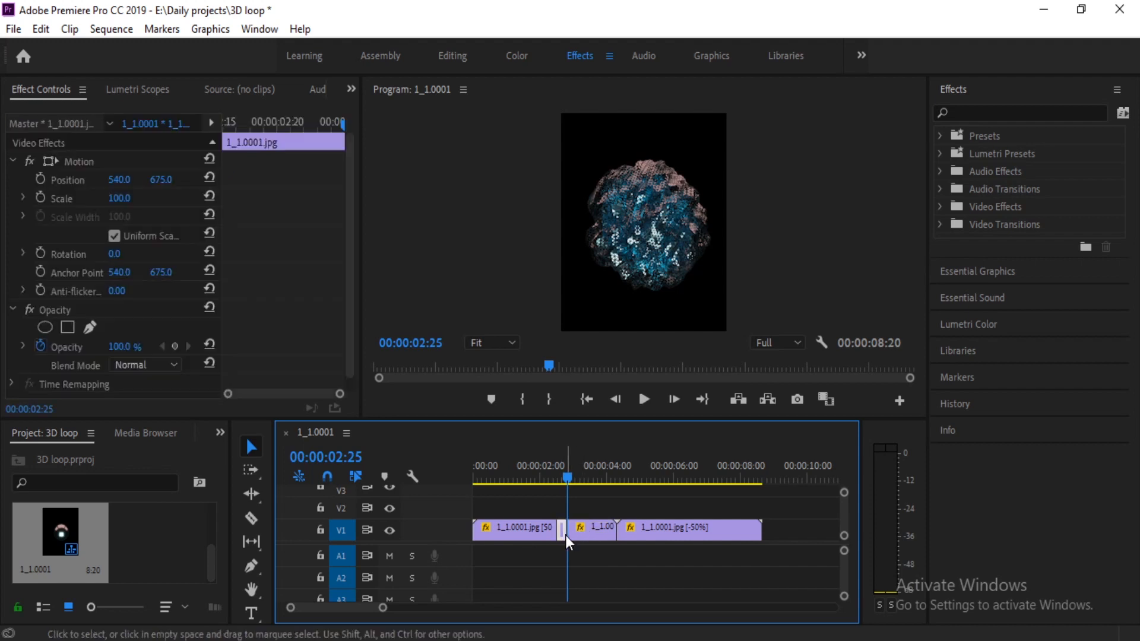
click(562, 534)
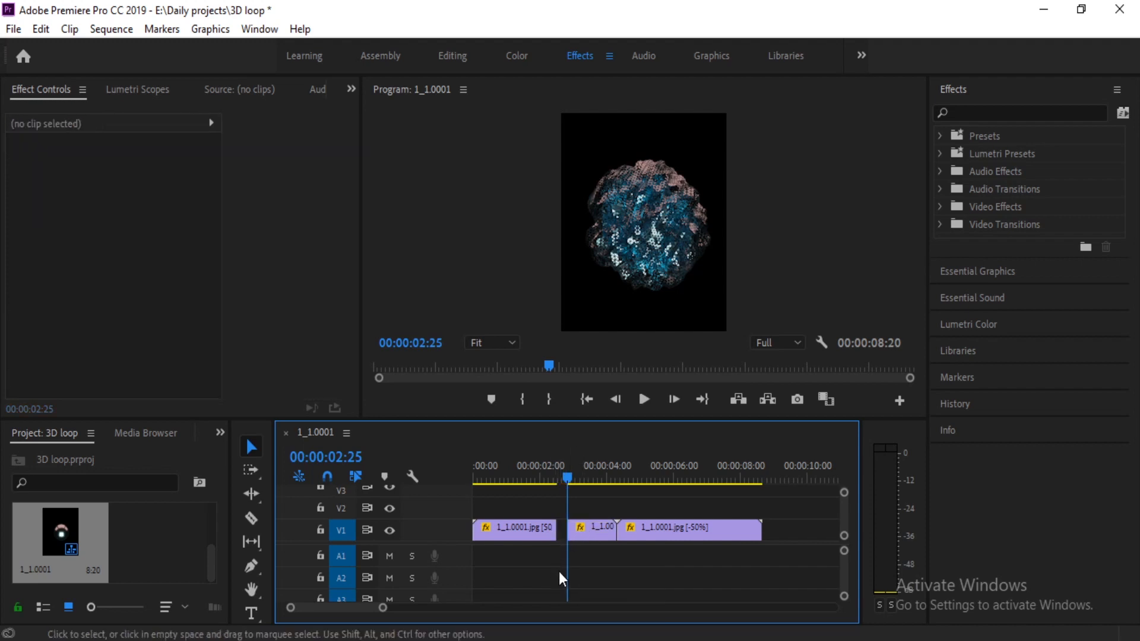
Step: Move the piece after the gap against the first piece on V1 and scrub over the join
drag(590, 532, 579, 529)
click(546, 478)
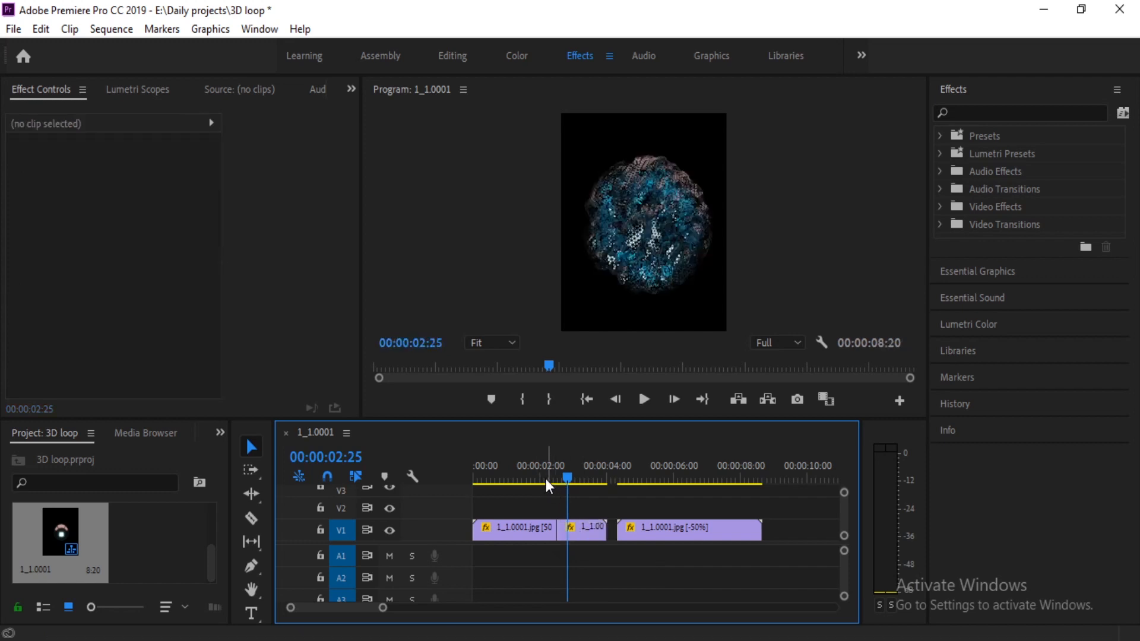
drag(546, 476, 575, 479)
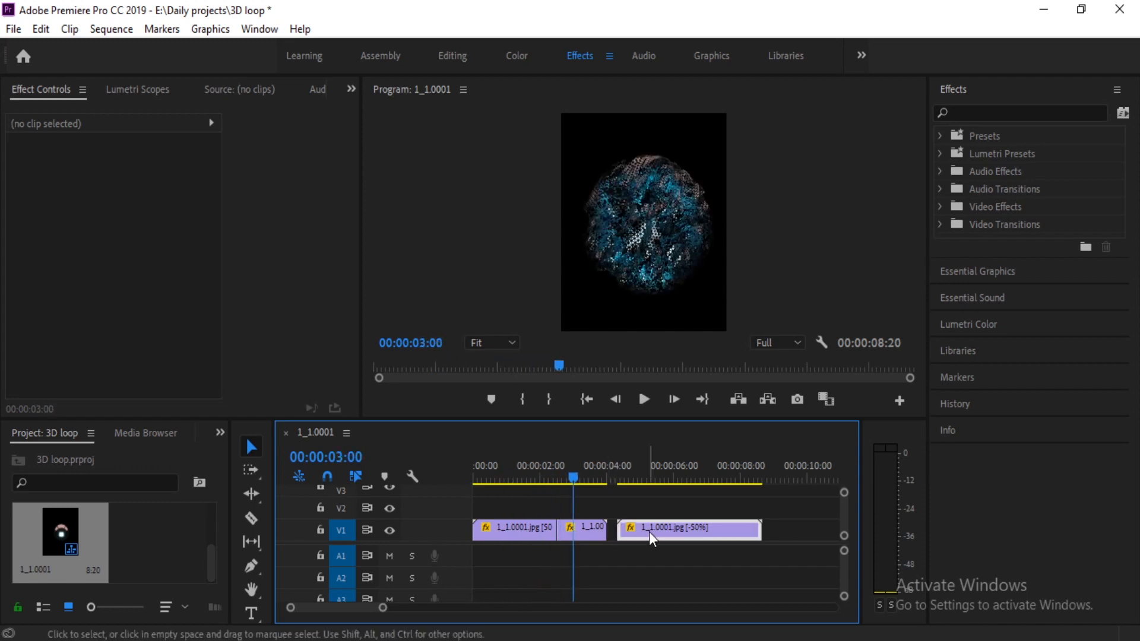
Step: Spread the V1 clips apart, then split the first piece and the reversed clip in two places each
drag(649, 531, 692, 531)
drag(575, 526, 597, 527)
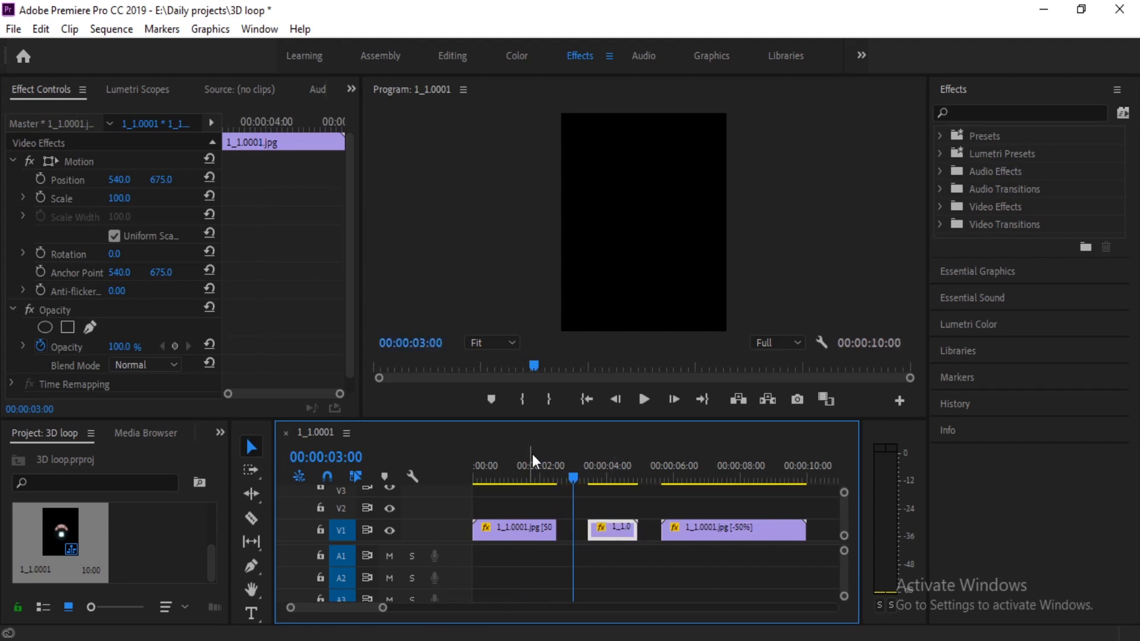
drag(565, 483, 473, 492)
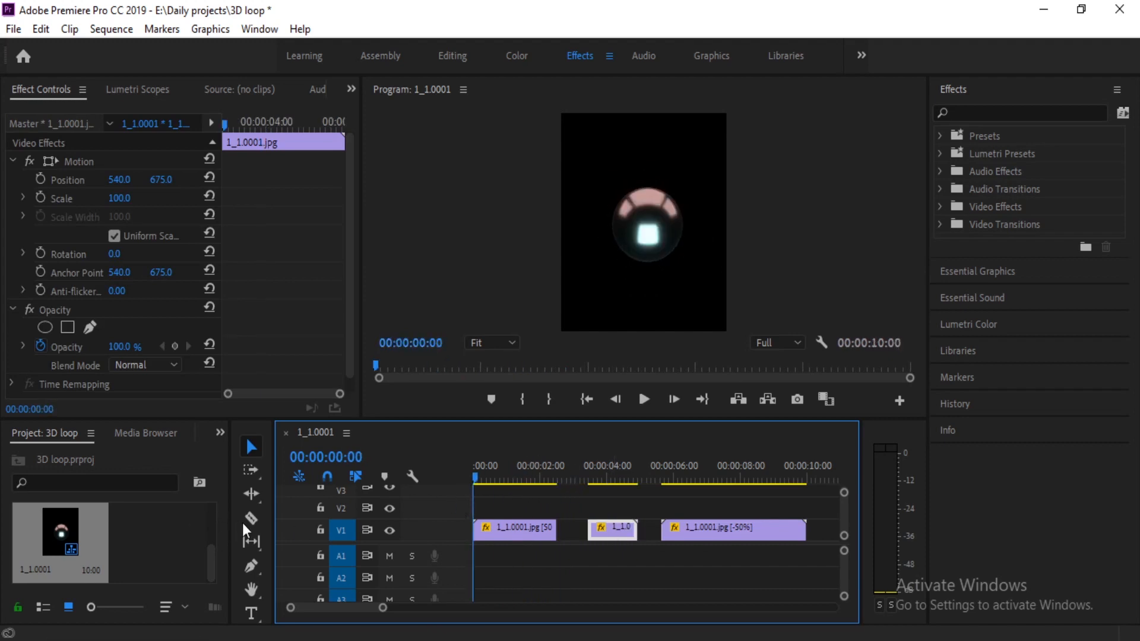
click(250, 519)
click(498, 530)
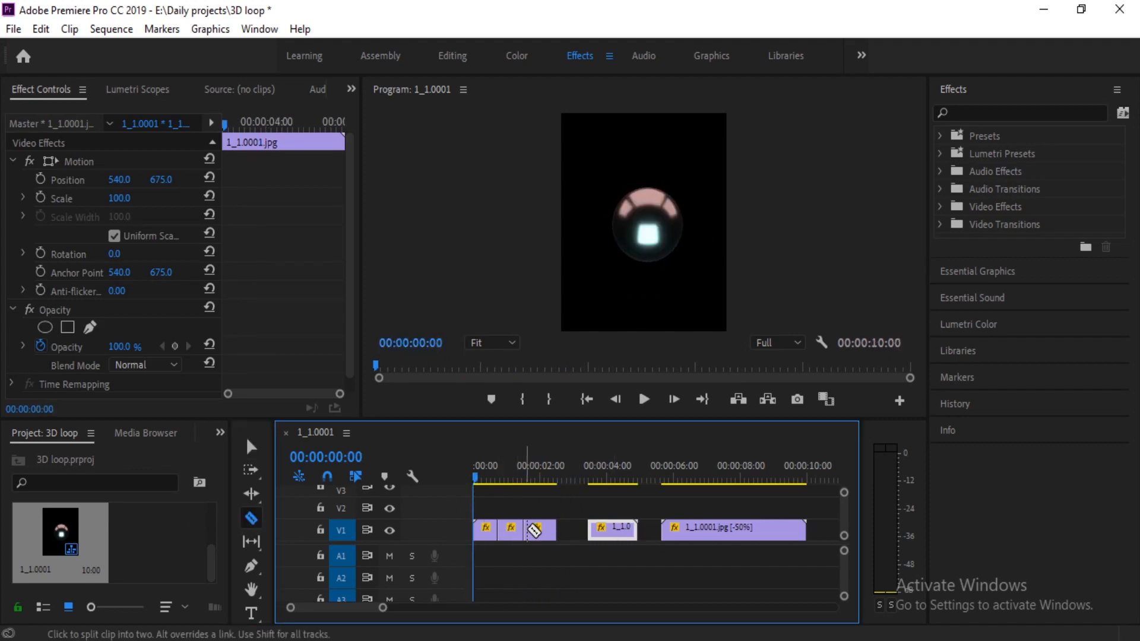
click(526, 530)
click(705, 530)
click(743, 530)
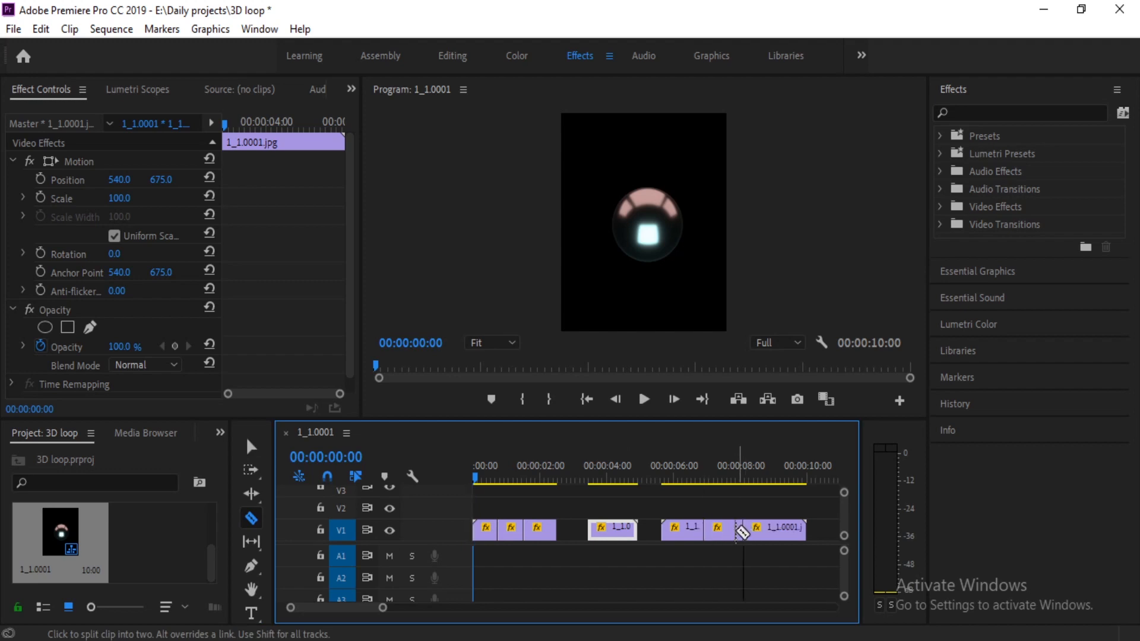
drag(471, 482, 490, 528)
drag(474, 481, 677, 475)
Step: Undo the trial cuts, moves and deletion back to the whole forward and reversed clips, and return to the Selection tool
key(ctrl+z)
key(ctrl+z)
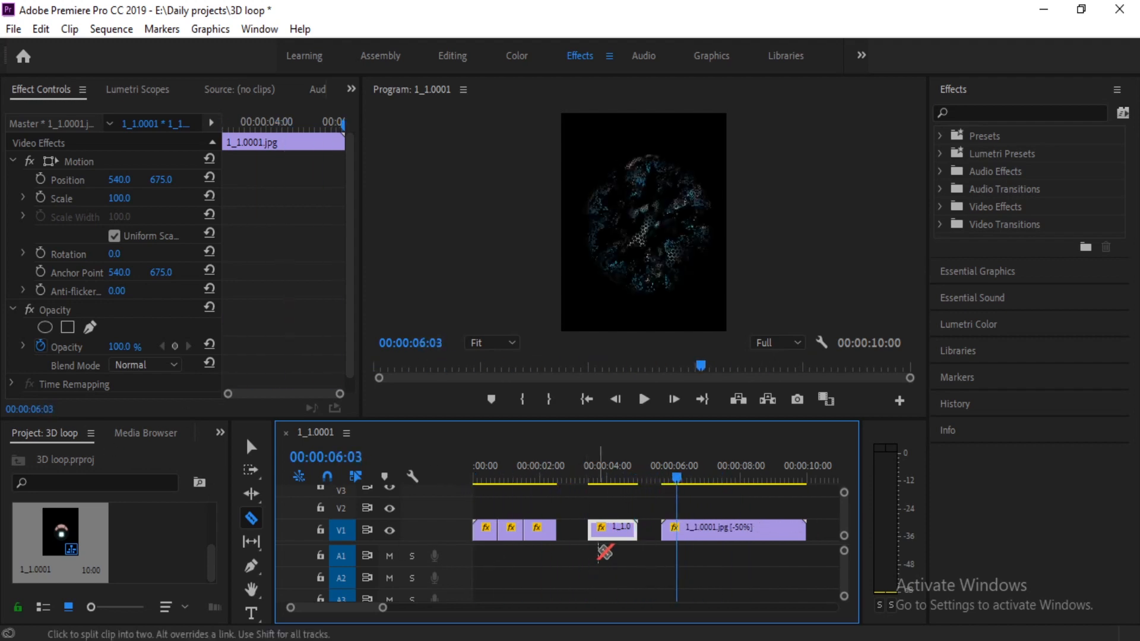
key(ctrl+z)
key(ctrl+z)
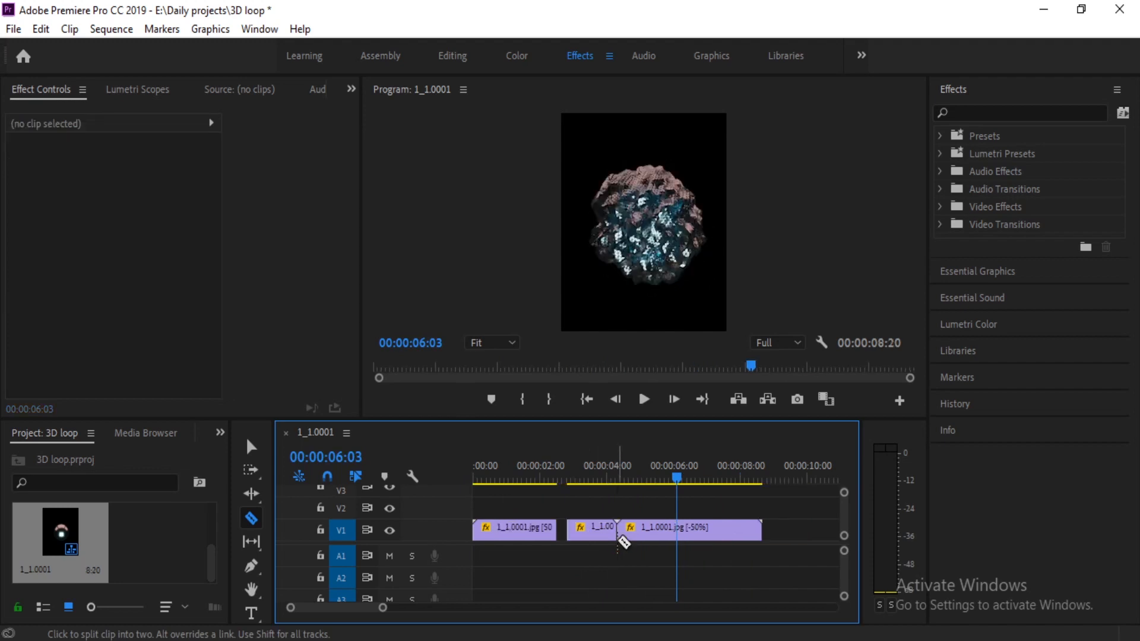
key(ctrl+z)
key(ctrl+z)
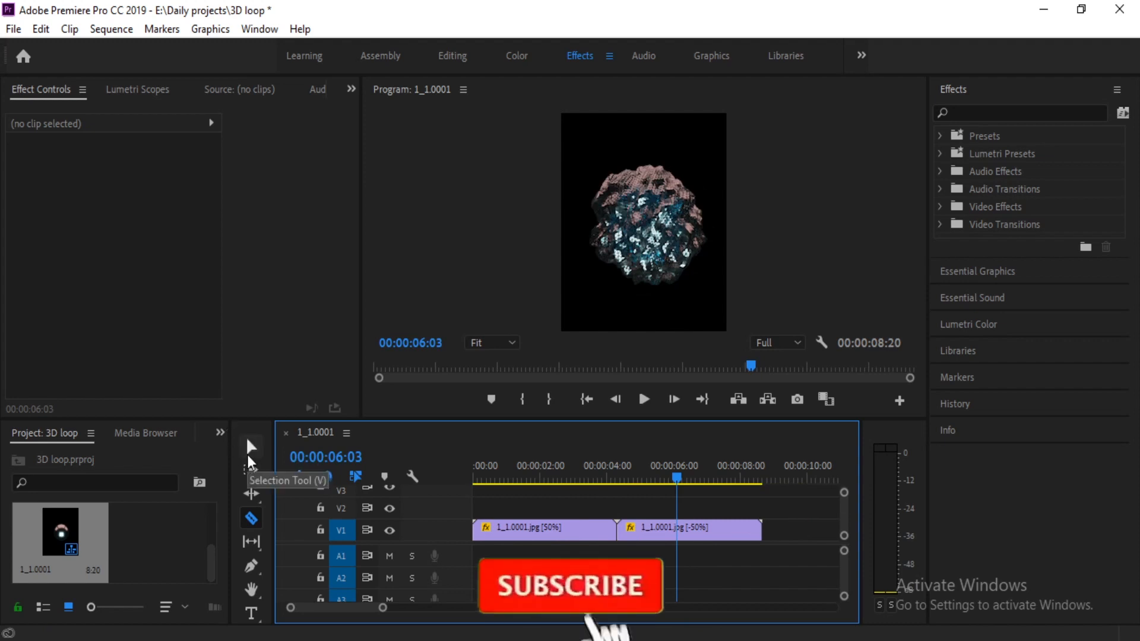
click(249, 442)
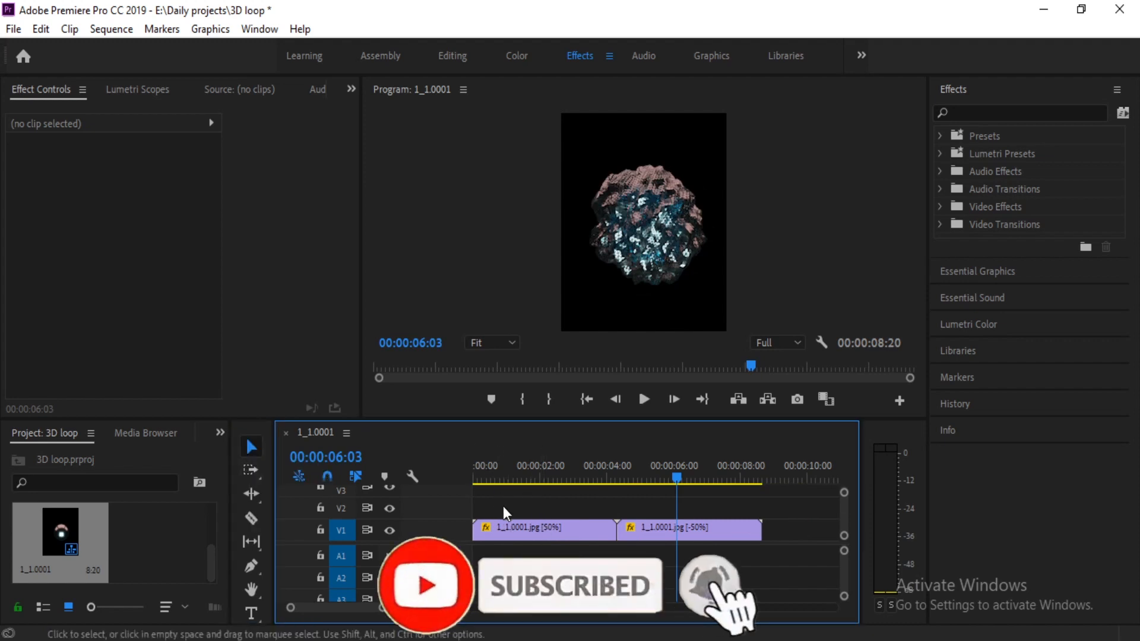
Step: Put the playhead at 00:00:02:01, switch to File Explorer and open the Daily projects folder on drive E
drag(674, 484, 540, 510)
key(ctrl+m)
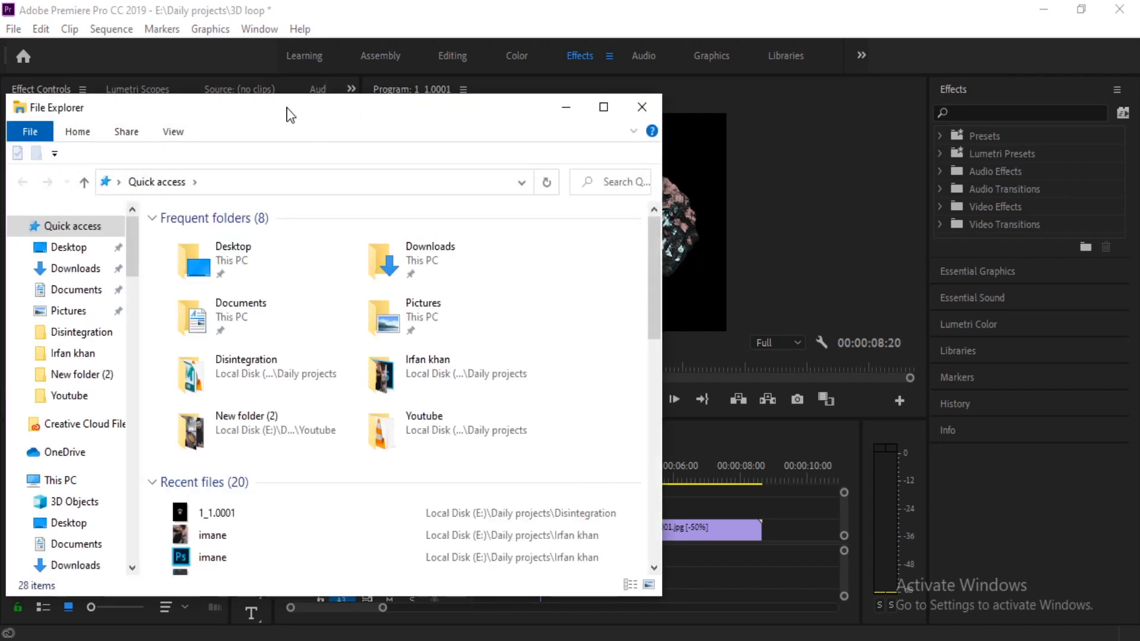
drag(288, 111, 641, 87)
click(433, 311)
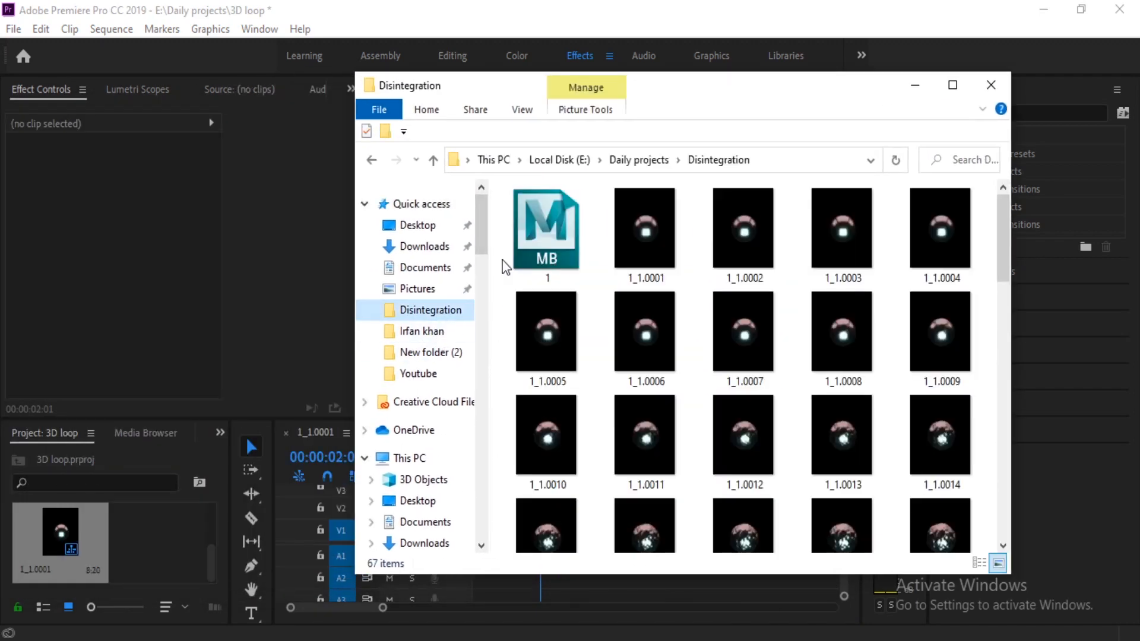
click(637, 166)
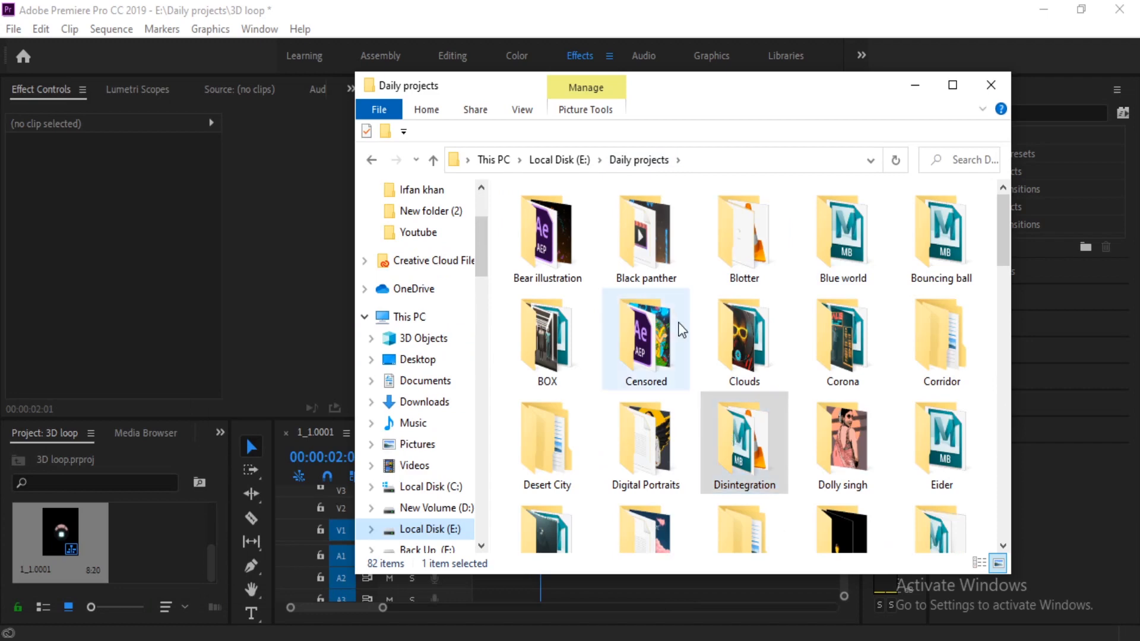
Step: Find and open the Portal folder in Daily projects, and move its window clear of the timeline
click(563, 441)
click(645, 446)
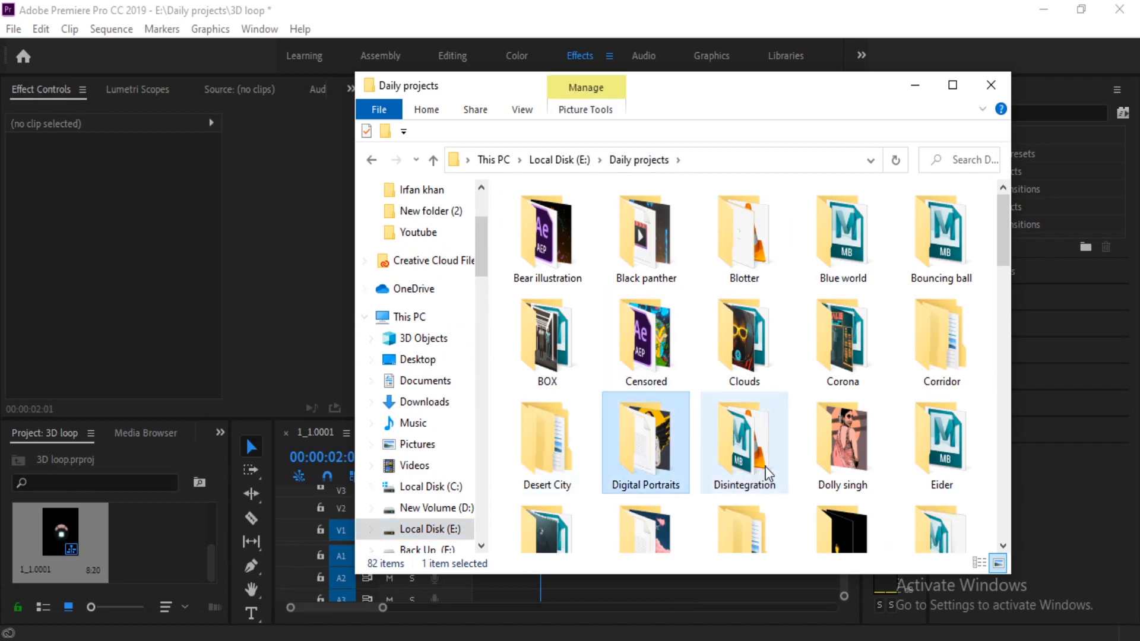
click(757, 428)
scroll(802, 478, down, 2)
click(758, 433)
scroll(843, 471, down, 3)
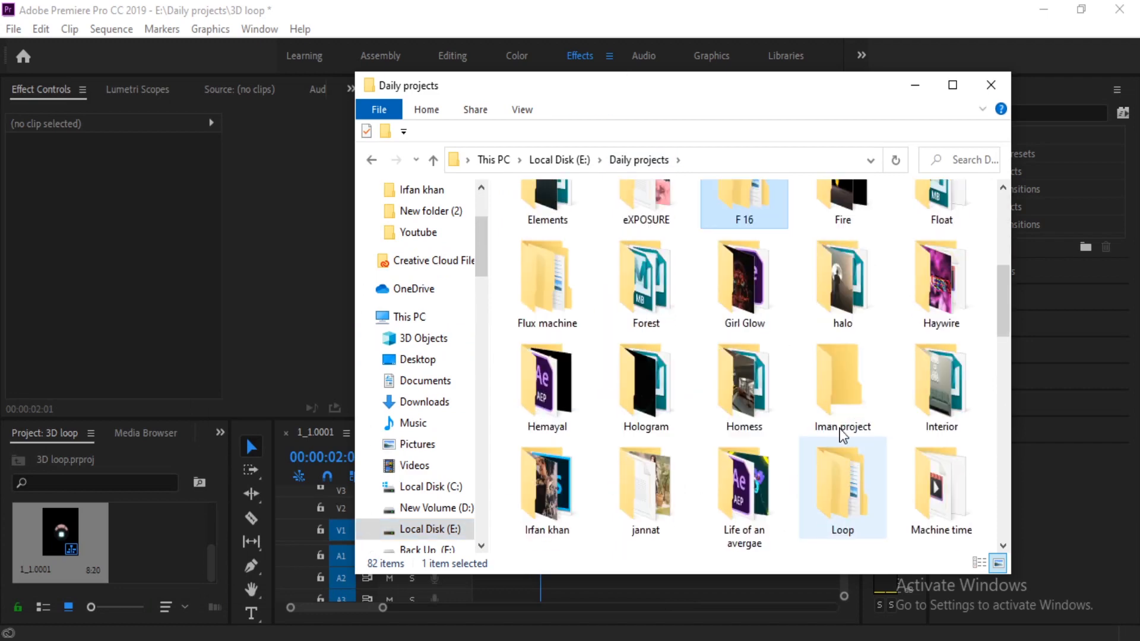
scroll(831, 332, up, 5)
click(653, 355)
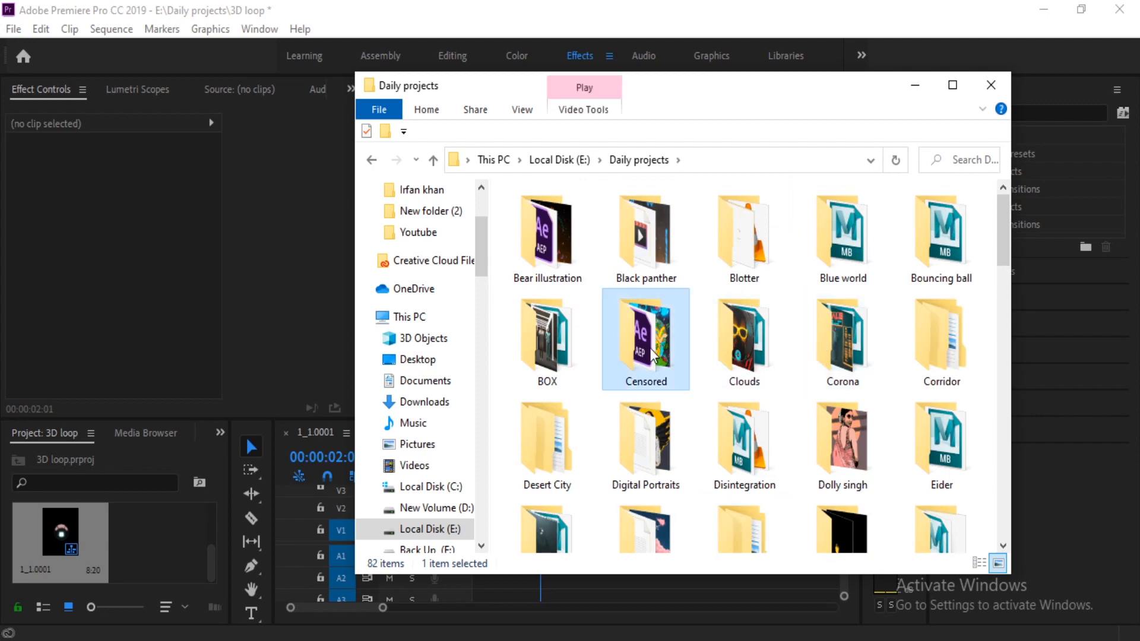
scroll(655, 356, down, 5)
double_click(723, 235)
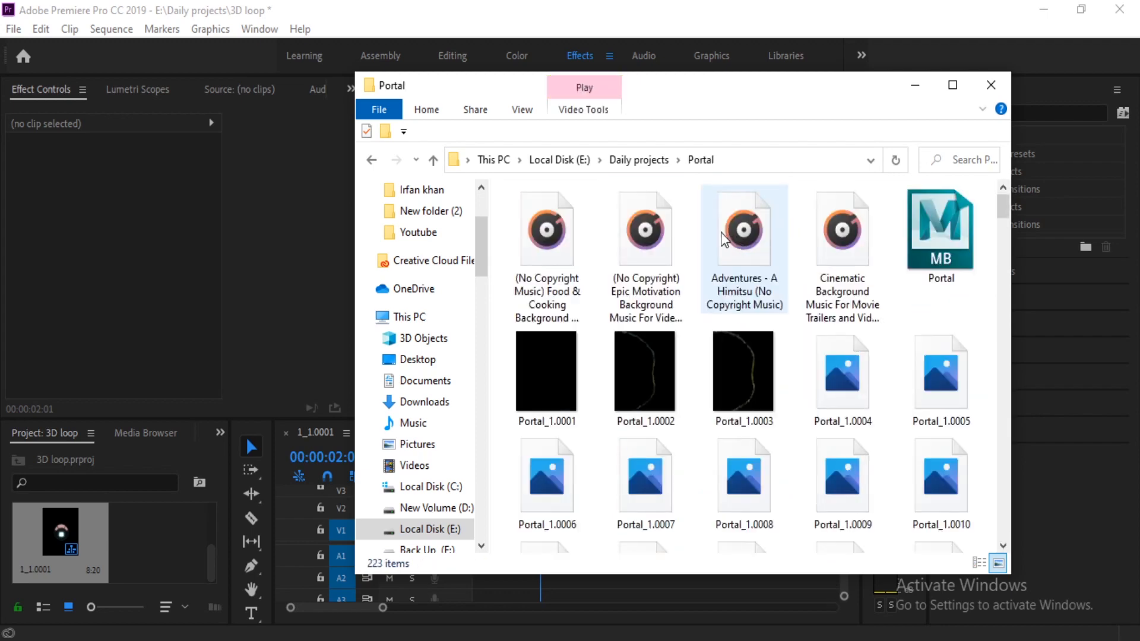
drag(735, 79, 156, 132)
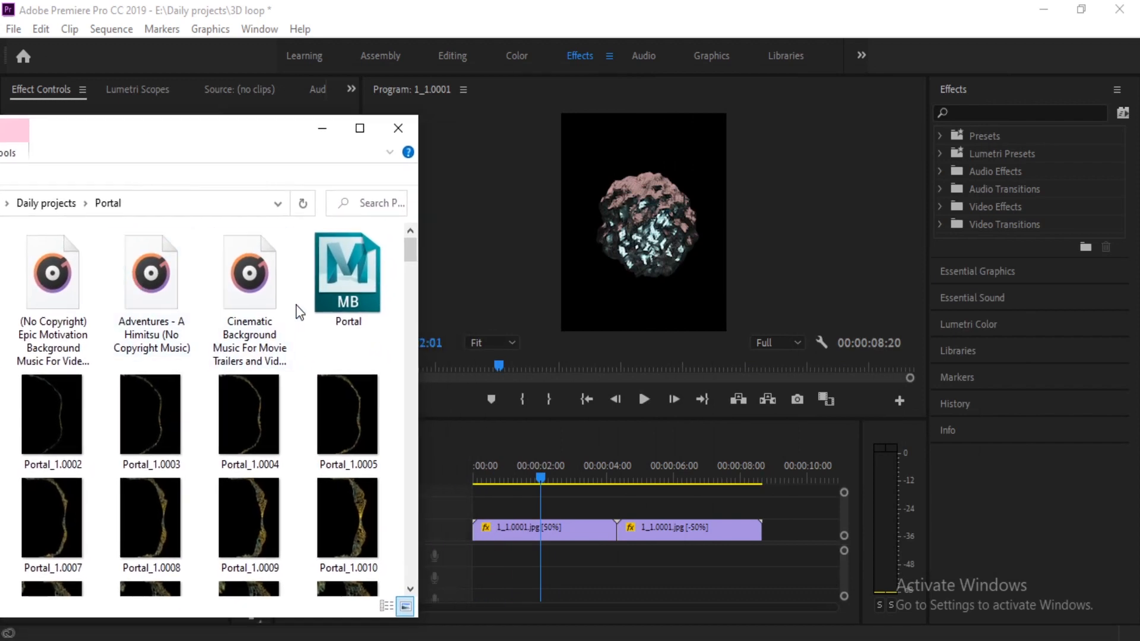
Step: Place the (No Copyright) Epic Motivation Background Music file on A1 at the sequence start and play from the beginning
drag(64, 284, 469, 553)
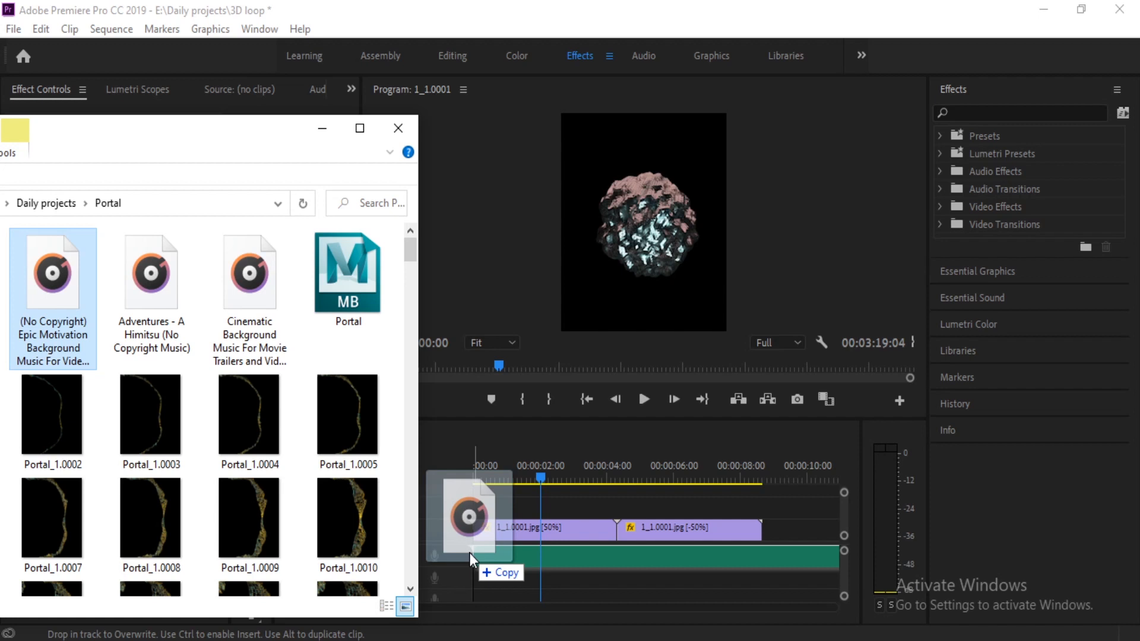
drag(469, 553, 474, 555)
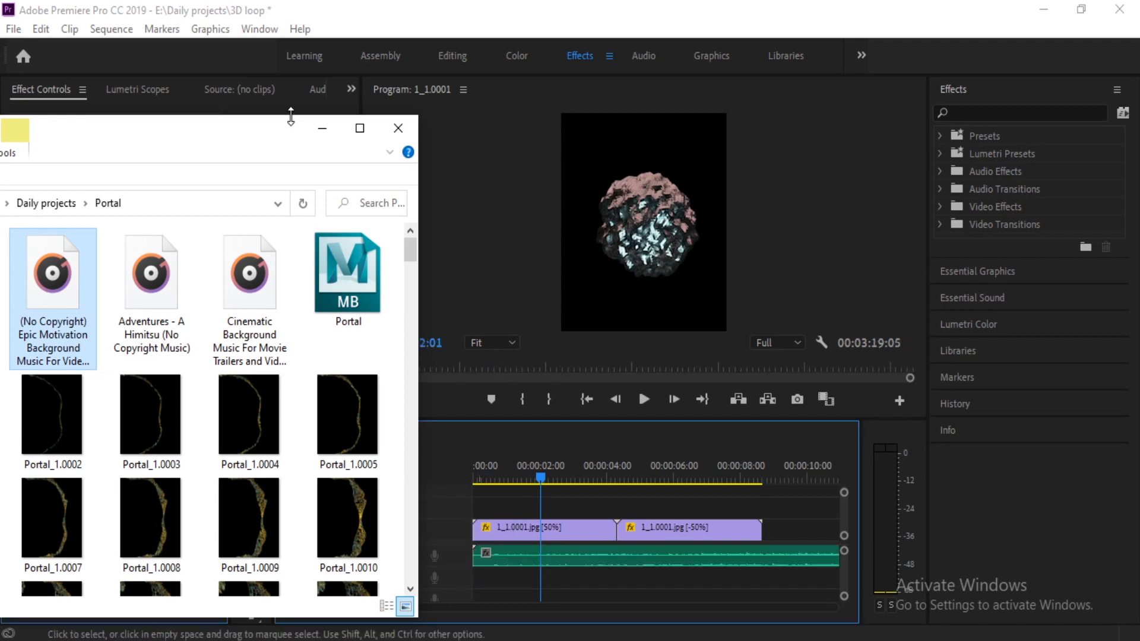
click(322, 128)
drag(538, 475, 462, 465)
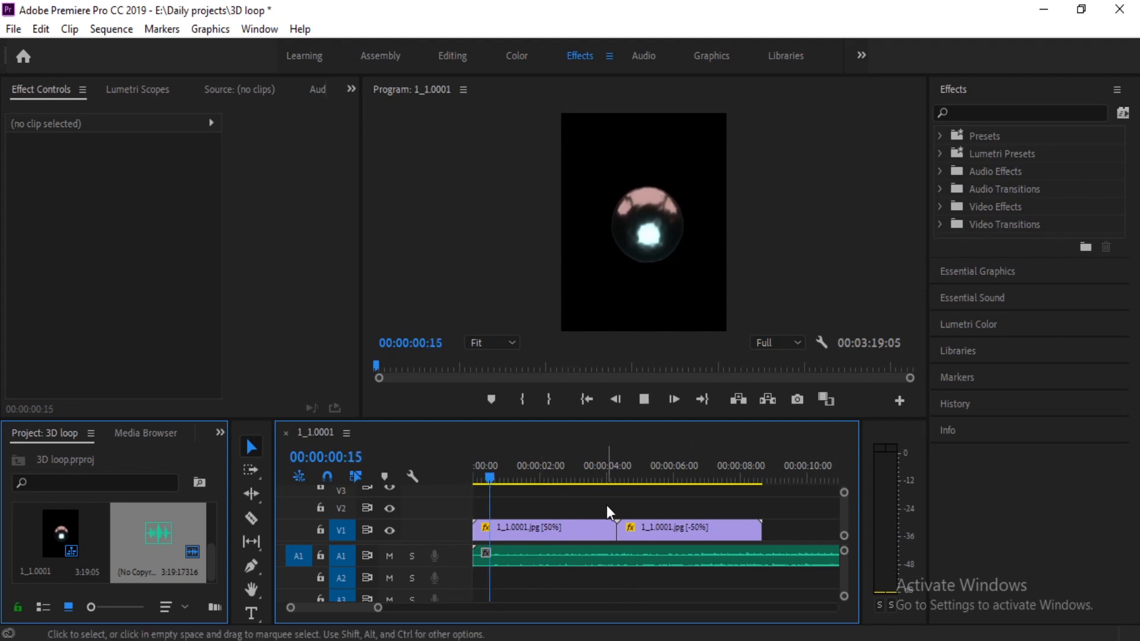
key(space)
Step: Set the default output in the Audio Hardware preferences to SONY TV (2- NVIDIA High Definition Audio) and accept the device change
click(40, 28)
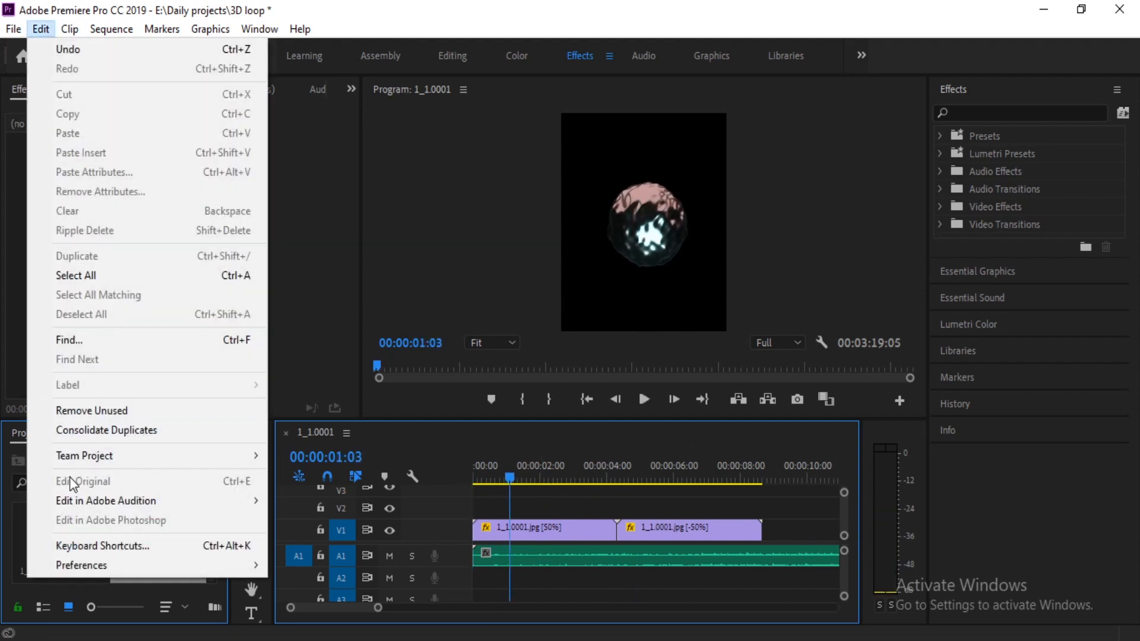
mouse_move(111, 571)
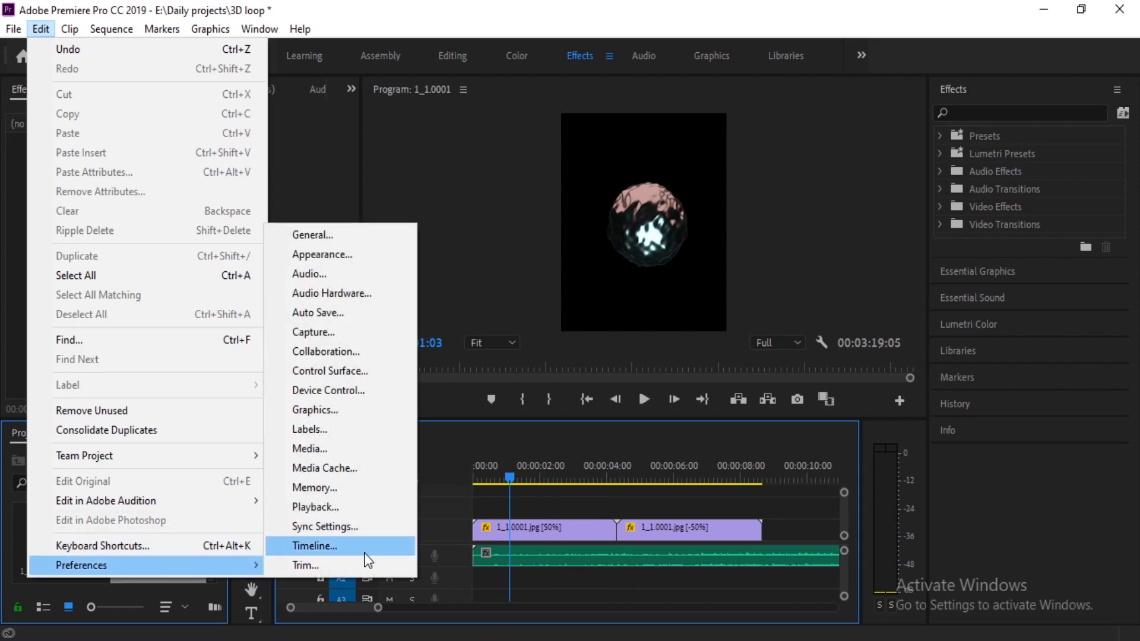
click(342, 293)
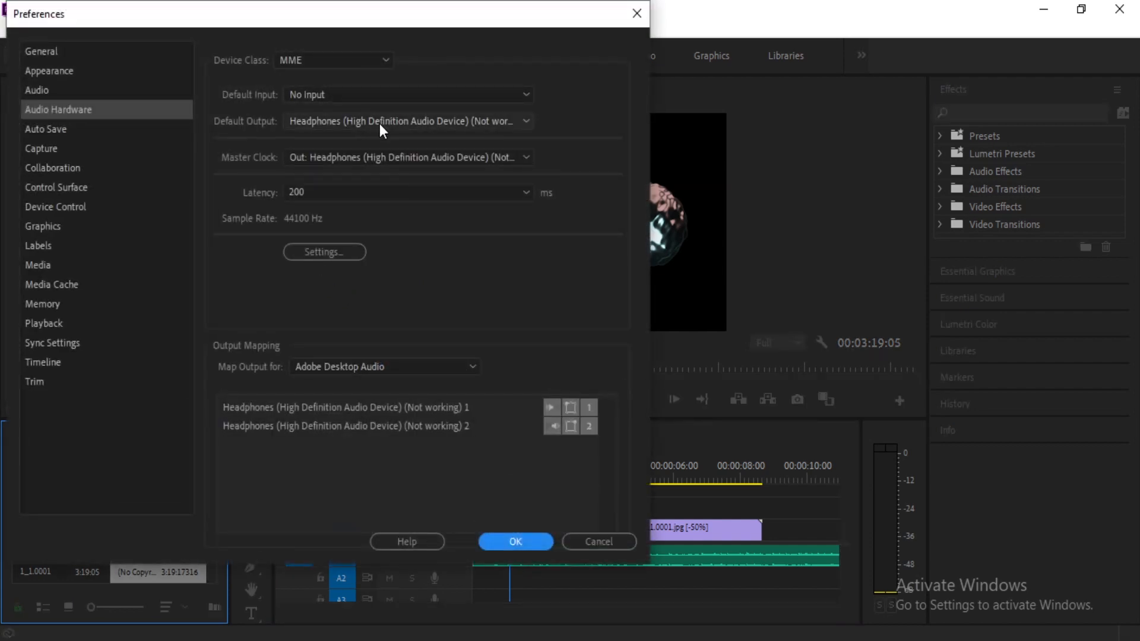
click(380, 125)
click(382, 124)
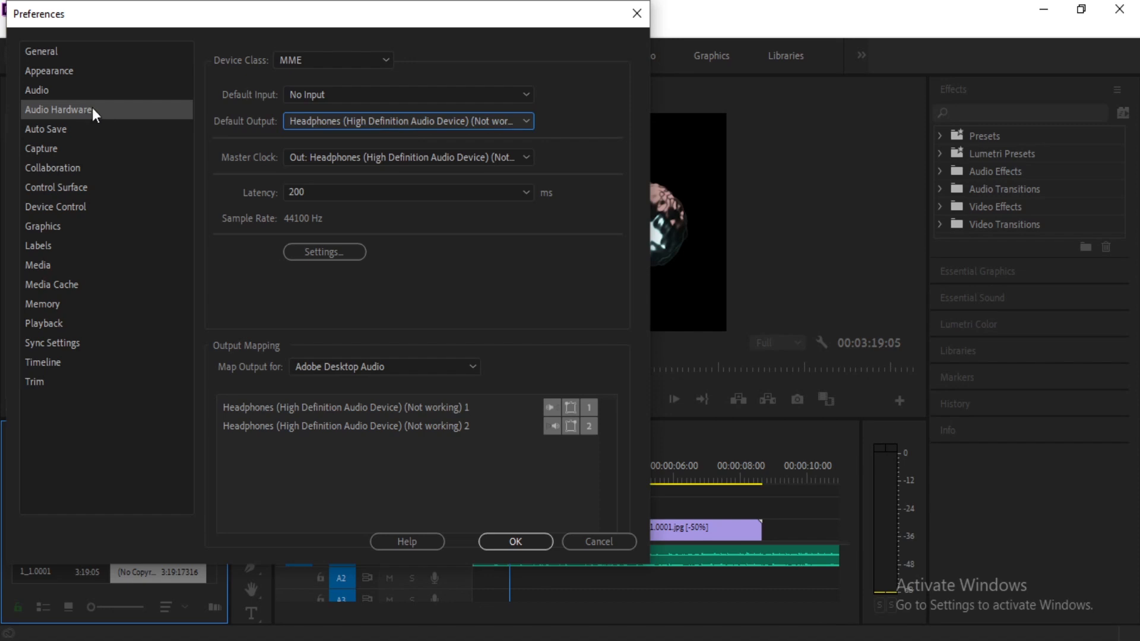
click(450, 124)
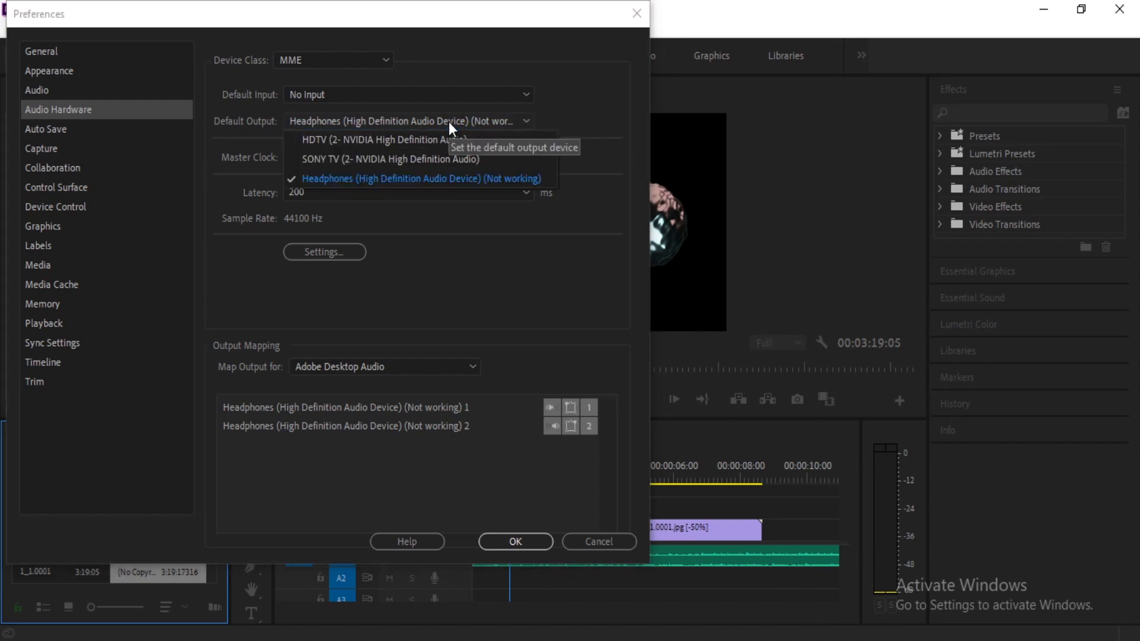
click(368, 160)
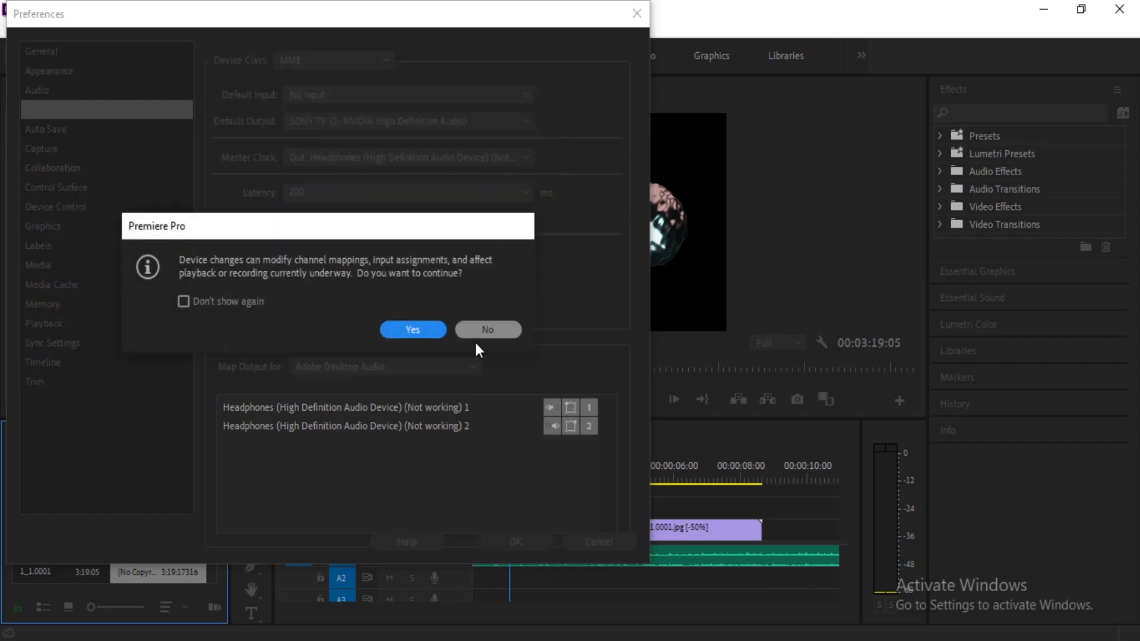
click(413, 330)
click(499, 546)
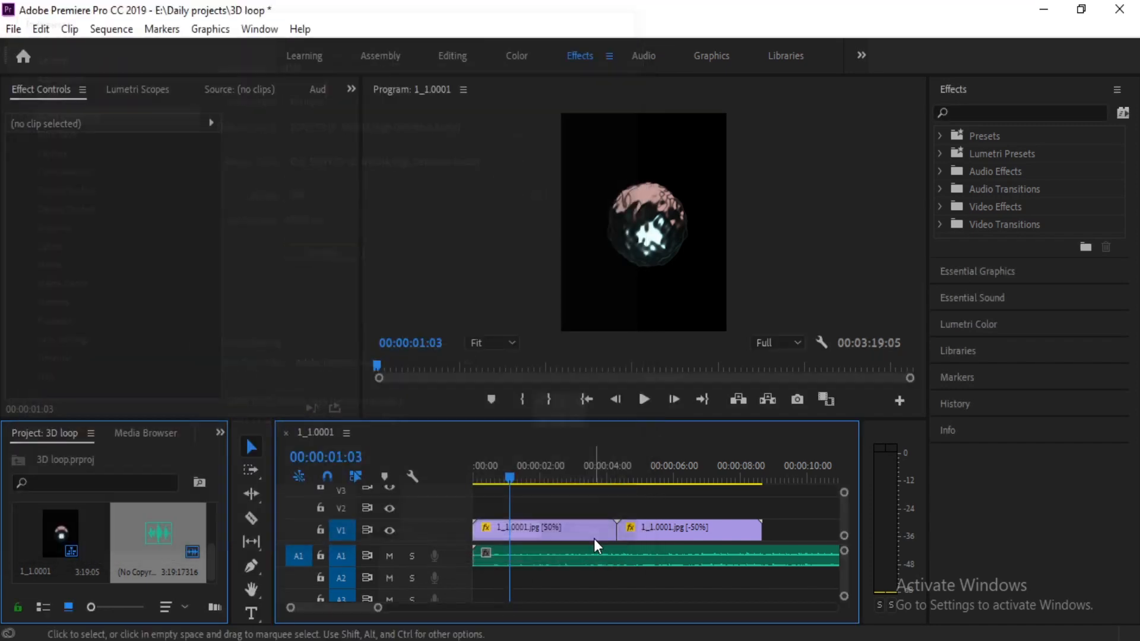
Step: Play the sequence from its start to check the sound, and stop playback at 00:00:01:12
key(Home)
key(space)
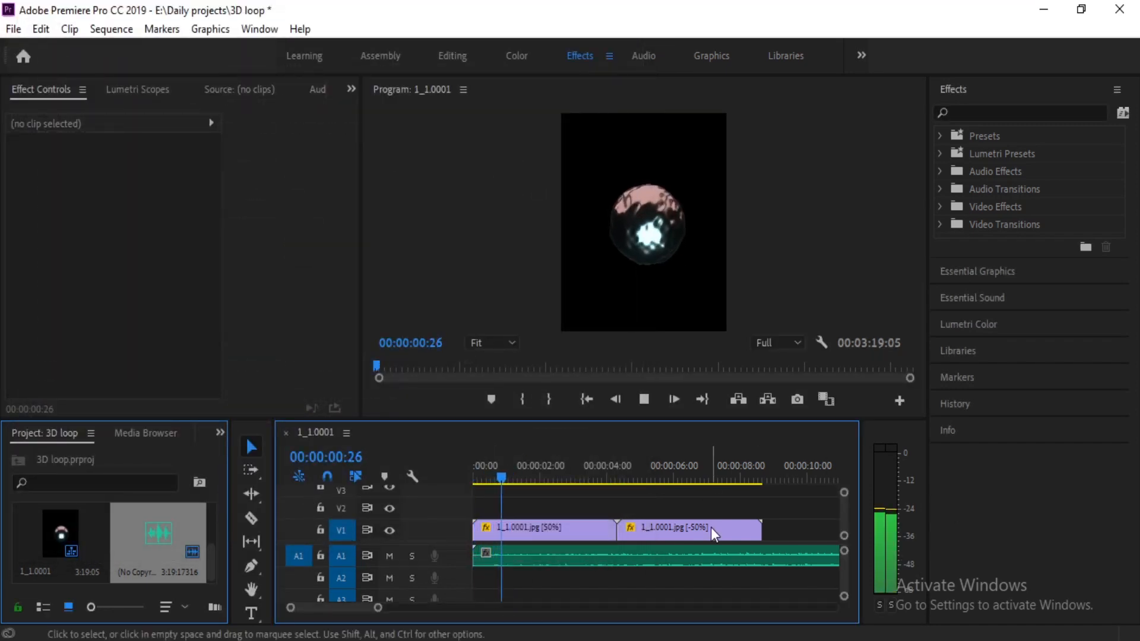
key(space)
Step: Trim about 7 seconds off the beginning of the music on A1 and move the clip back to the sequence start
key(equal)
key(equal)
key(equal)
key(equal)
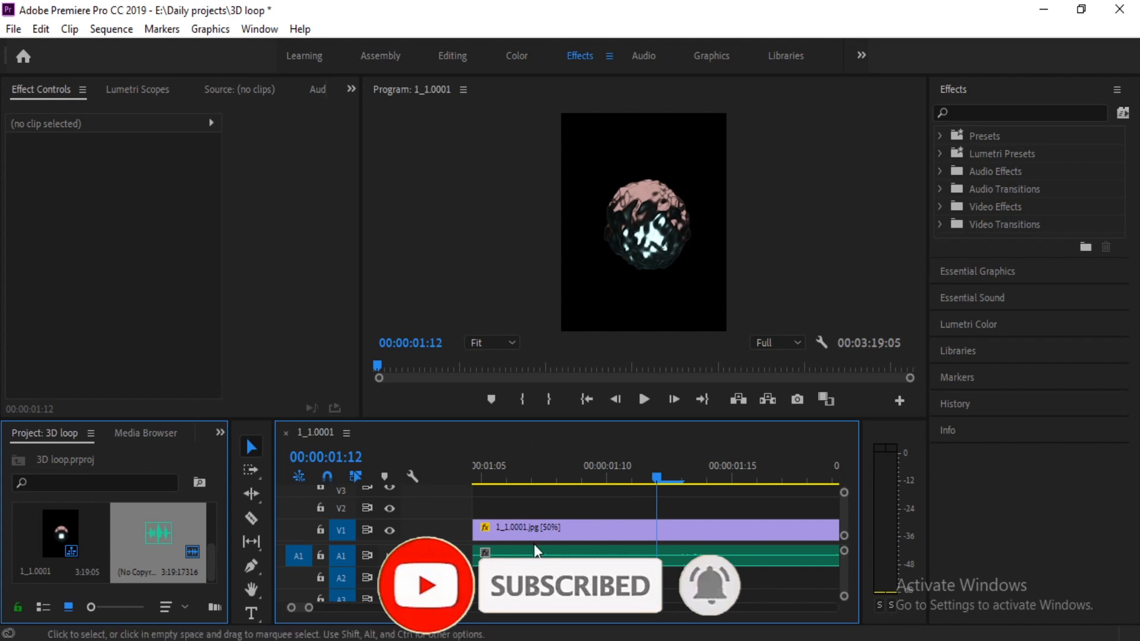
key(minus)
key(minus)
key(minus)
key(minus)
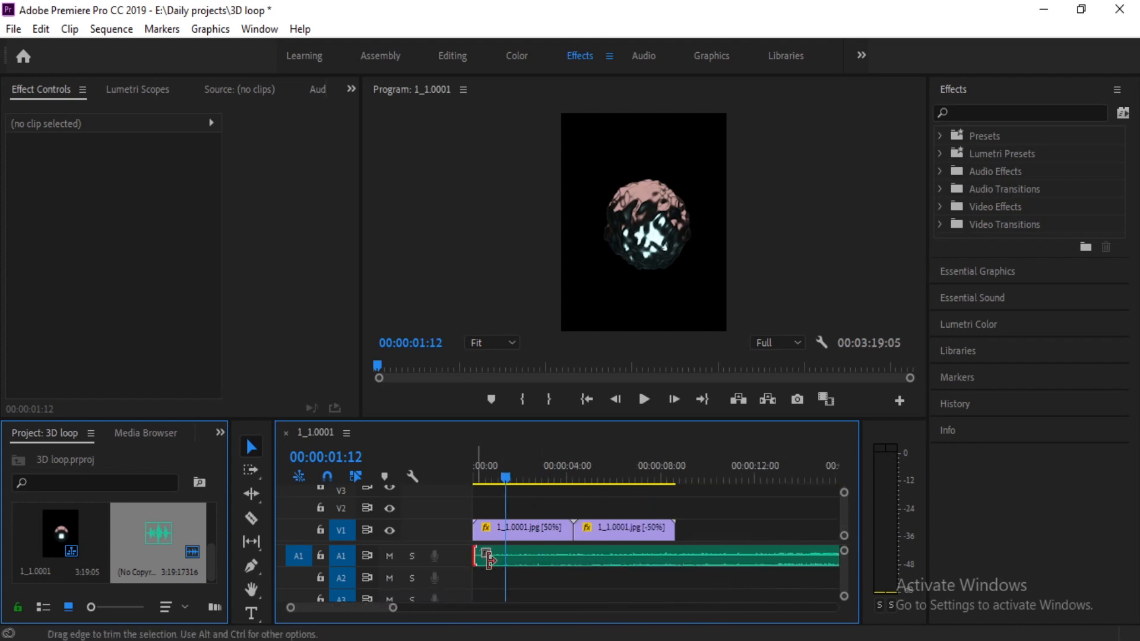
drag(486, 556, 644, 556)
drag(774, 554, 600, 551)
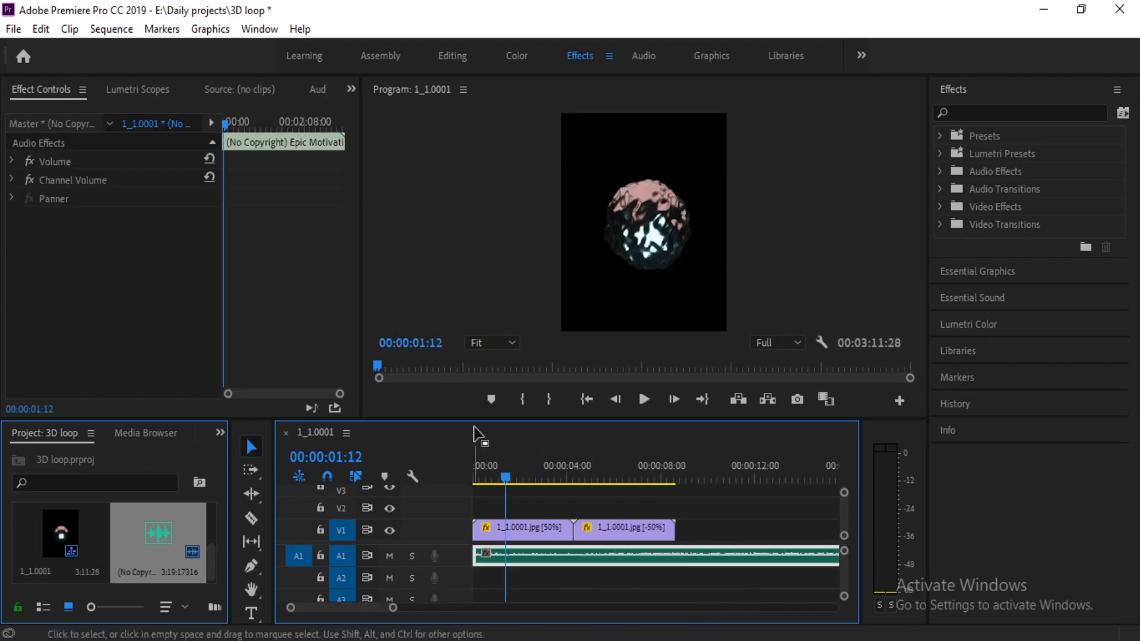
Step: Play the sequence from the start to listen to the trimmed music, and stop at 00:00:08:04
drag(484, 476, 455, 486)
key(space)
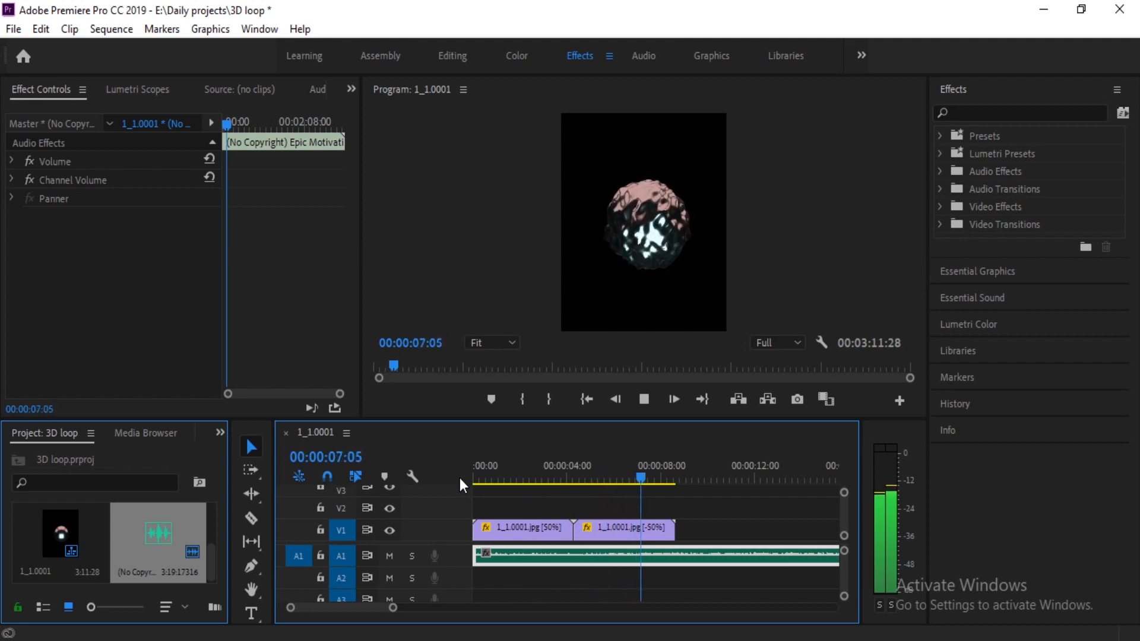
key(space)
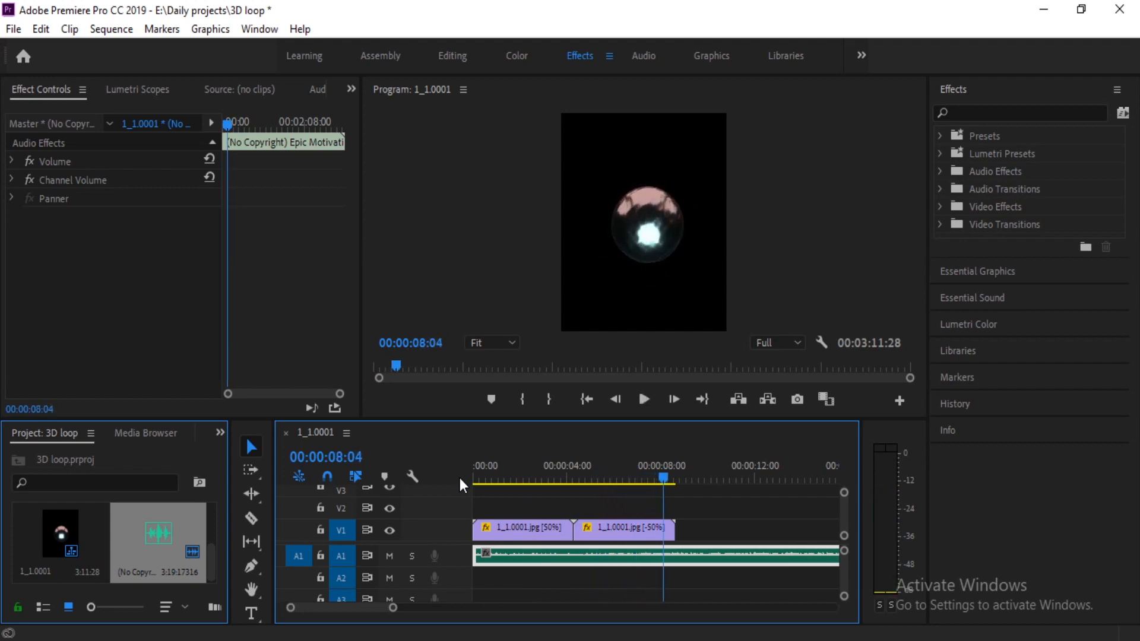
Step: Trim about 22 more seconds off the beginning of the music and move the clip back to the sequence start
scroll(736, 546, down, 5)
key(minus)
key(minus)
key(minus)
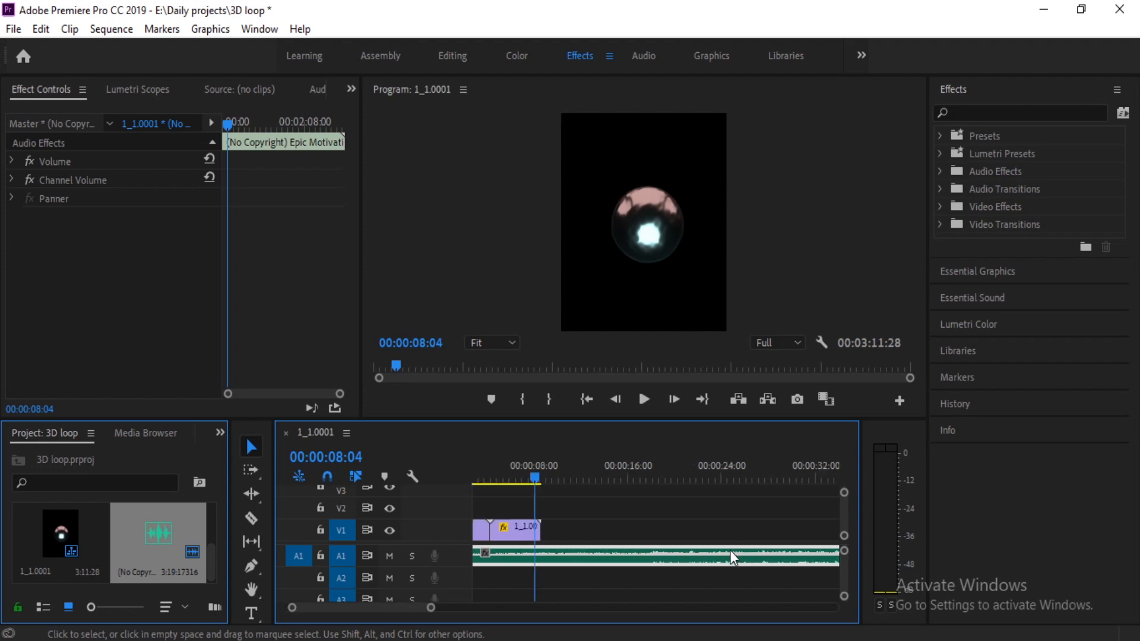
mouse_move(480, 562)
mouse_down()
mouse_move(547, 556)
mouse_move(476, 548)
mouse_up()
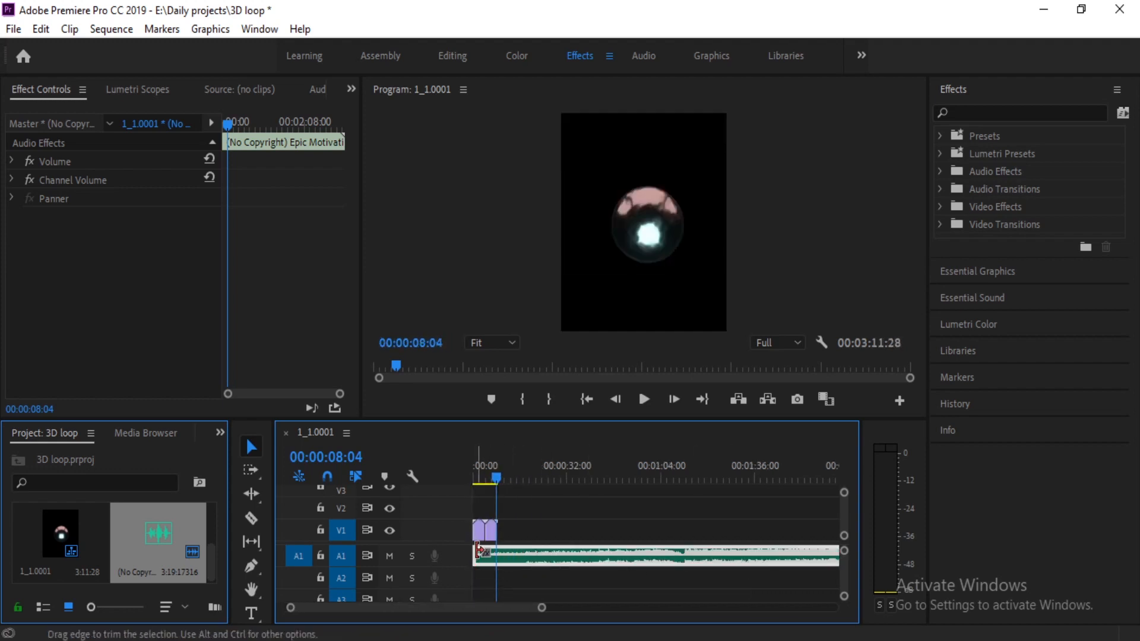
key(equal)
key(equal)
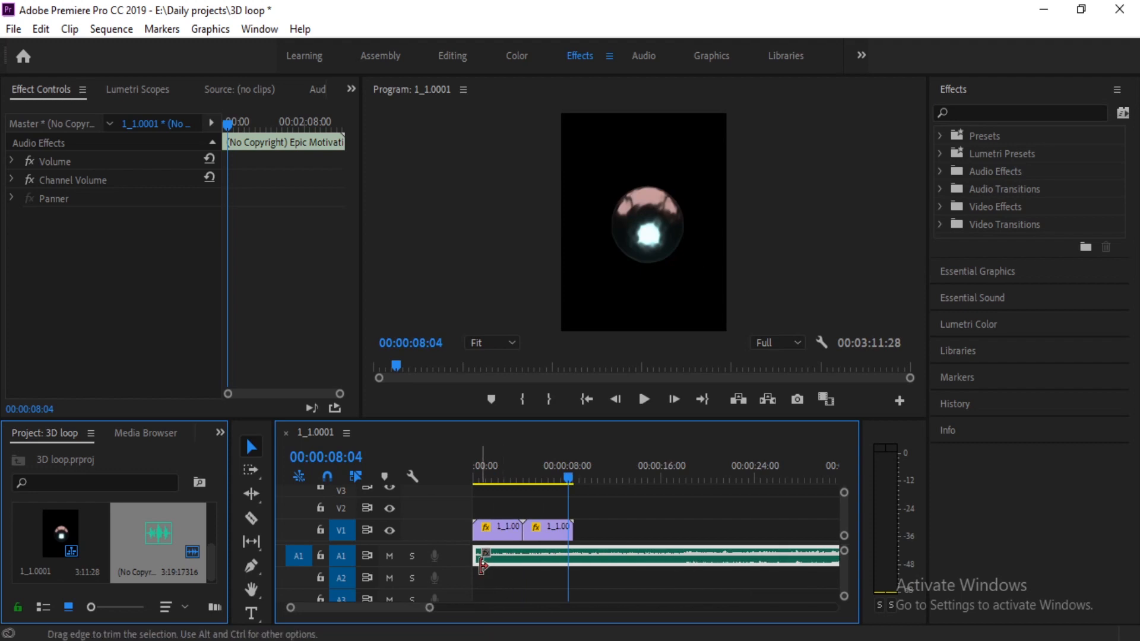
drag(475, 556, 606, 546)
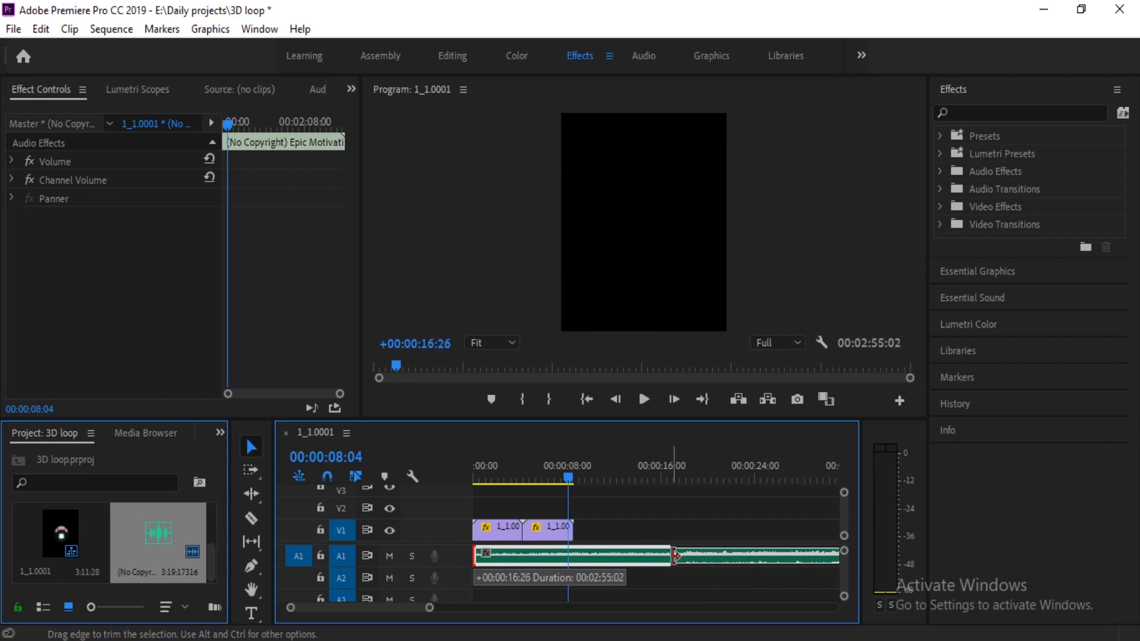
drag(735, 554, 734, 553)
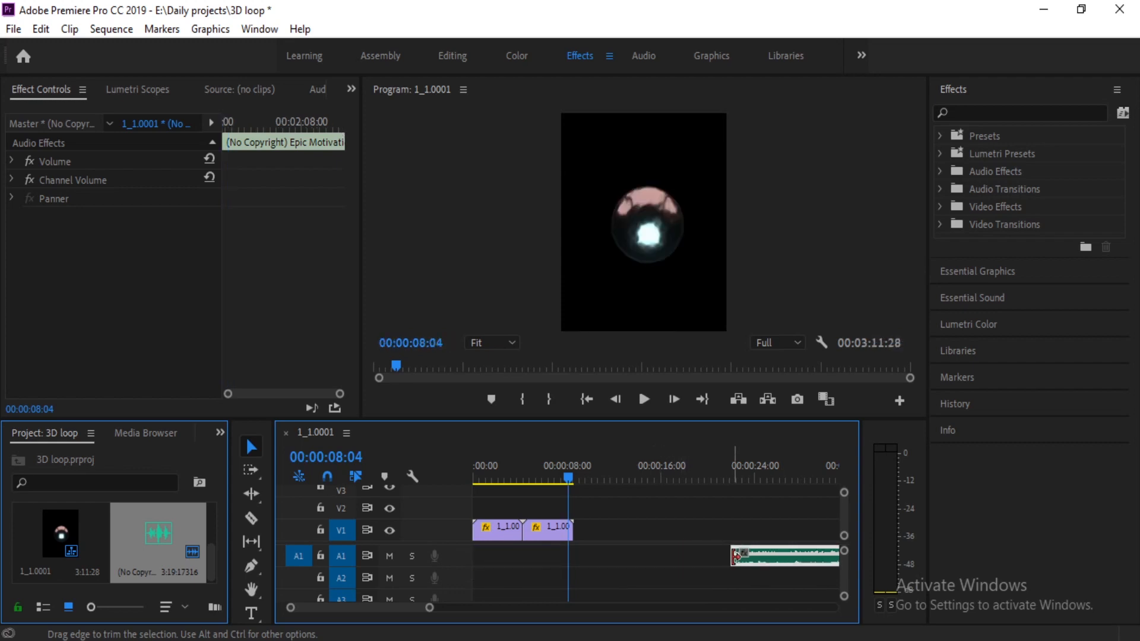
drag(824, 554, 565, 549)
Step: Play the sequence from the start to check the new music opening, and stop at 00:00:07:27
drag(501, 479, 459, 476)
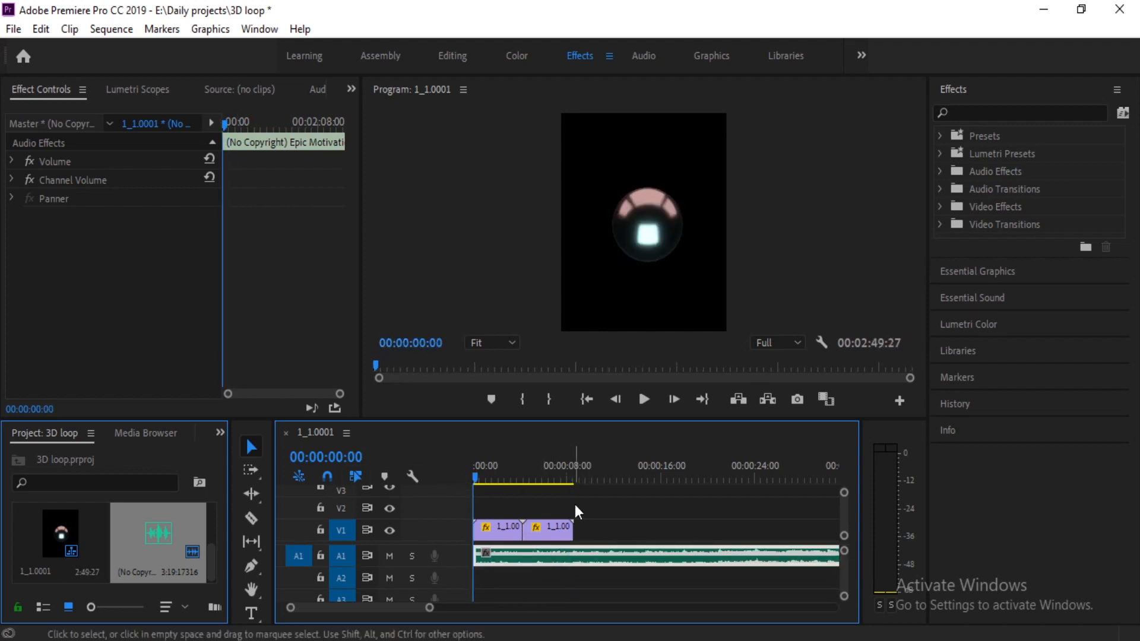
key(space)
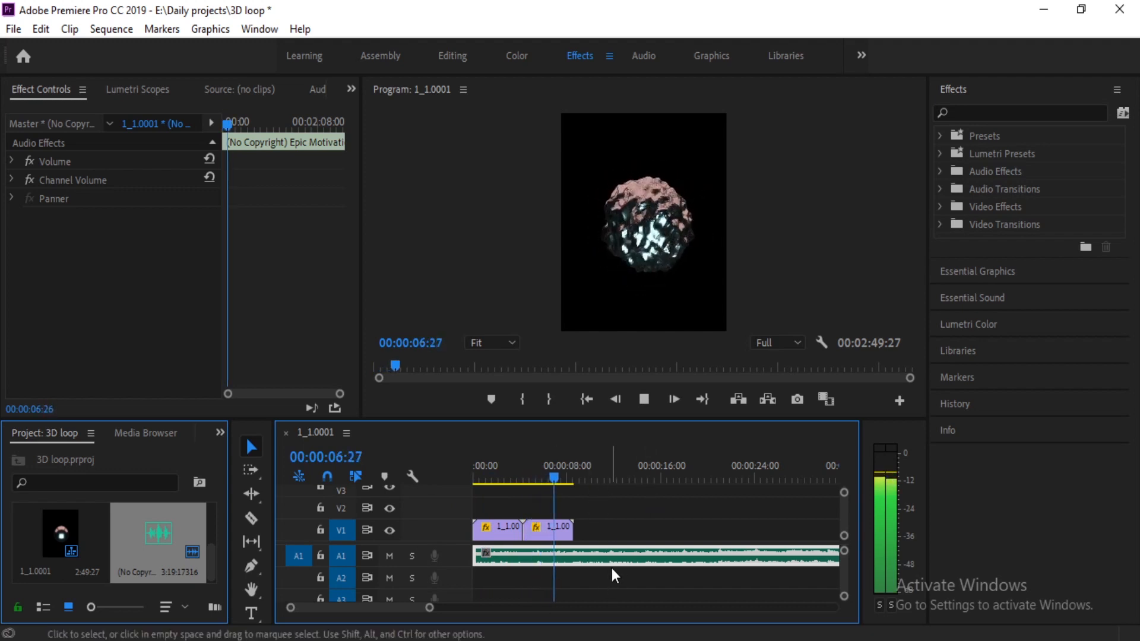
key(space)
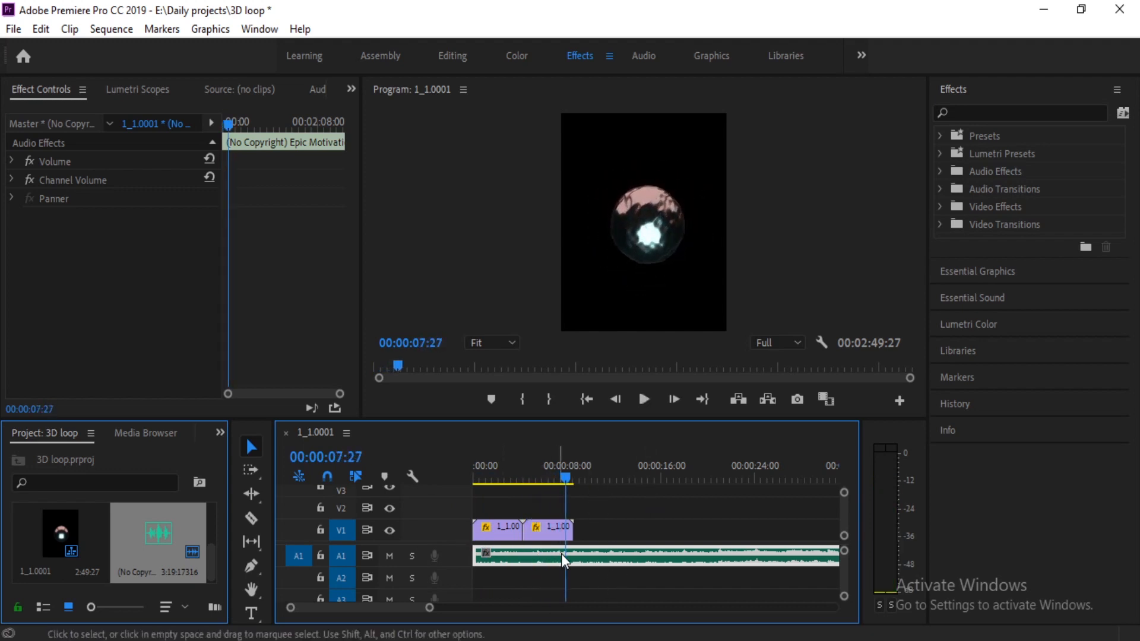
Step: Shorten the end of the music on A1 so it finishes together with the reversed clip at 00:00:08:20
key(minus)
key(minus)
key(minus)
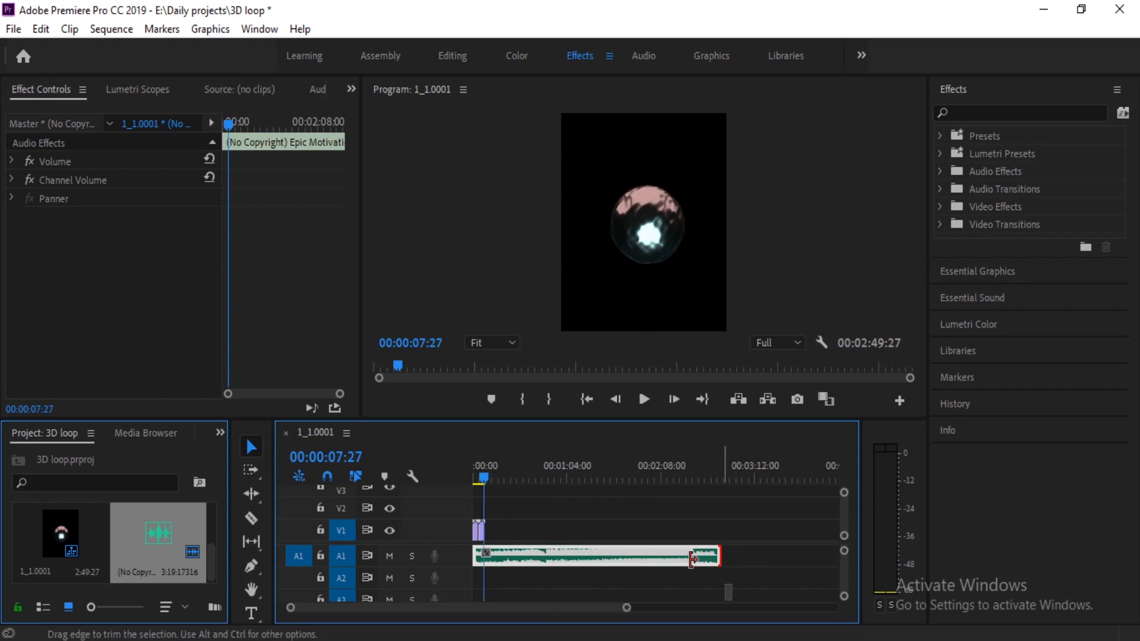
drag(722, 551, 490, 550)
key(equal)
key(equal)
key(equal)
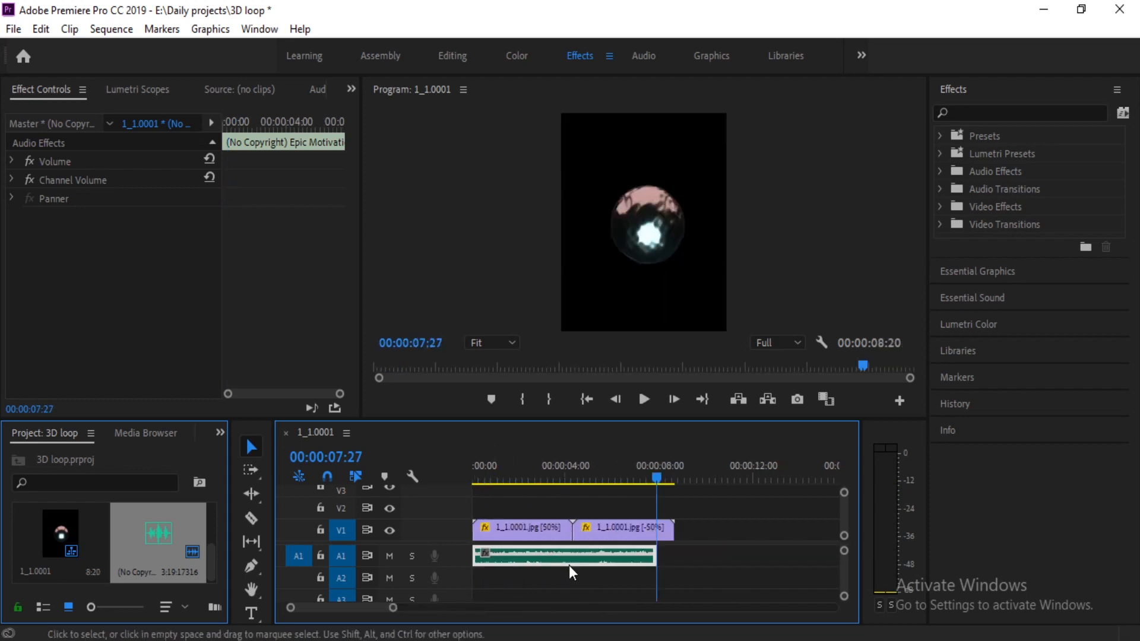
drag(660, 556, 692, 556)
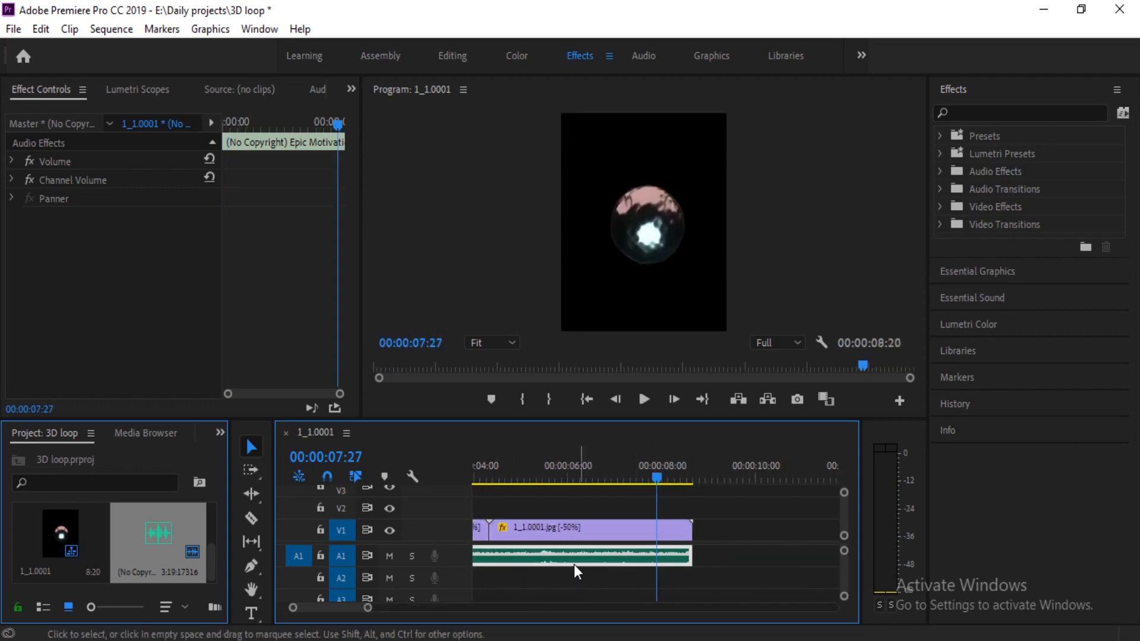
Step: Deselect the music clip, return the playhead to the sequence start and play the loop with the shortened music
scroll(561, 564, up, 4)
drag(508, 472, 466, 479)
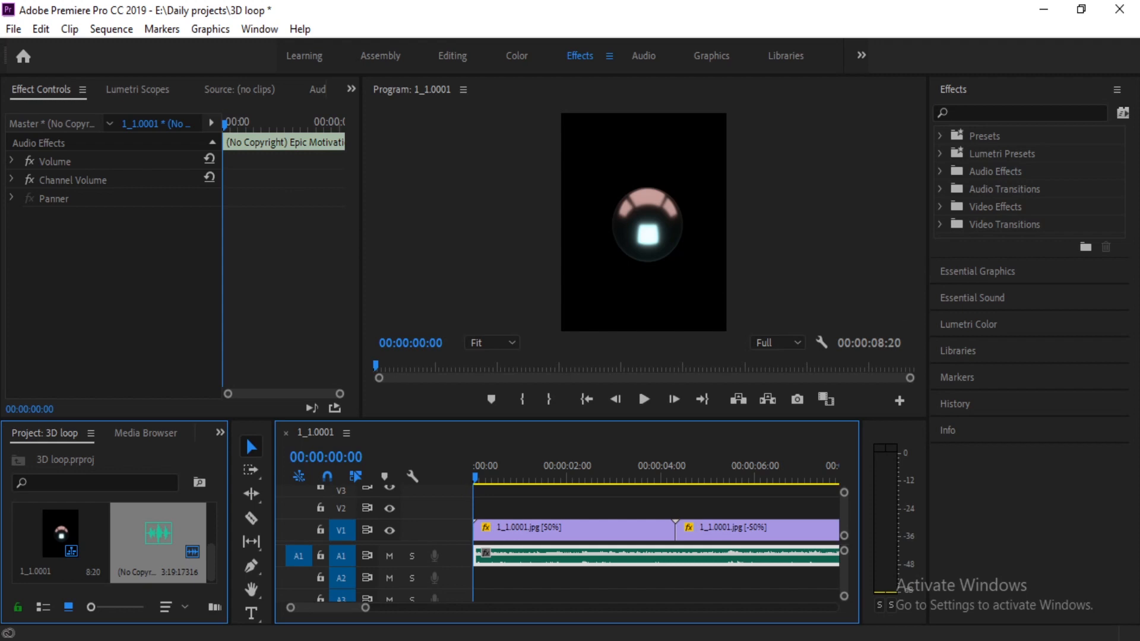
click(491, 486)
drag(491, 480, 344, 480)
key(space)
scroll(633, 480, down, 1)
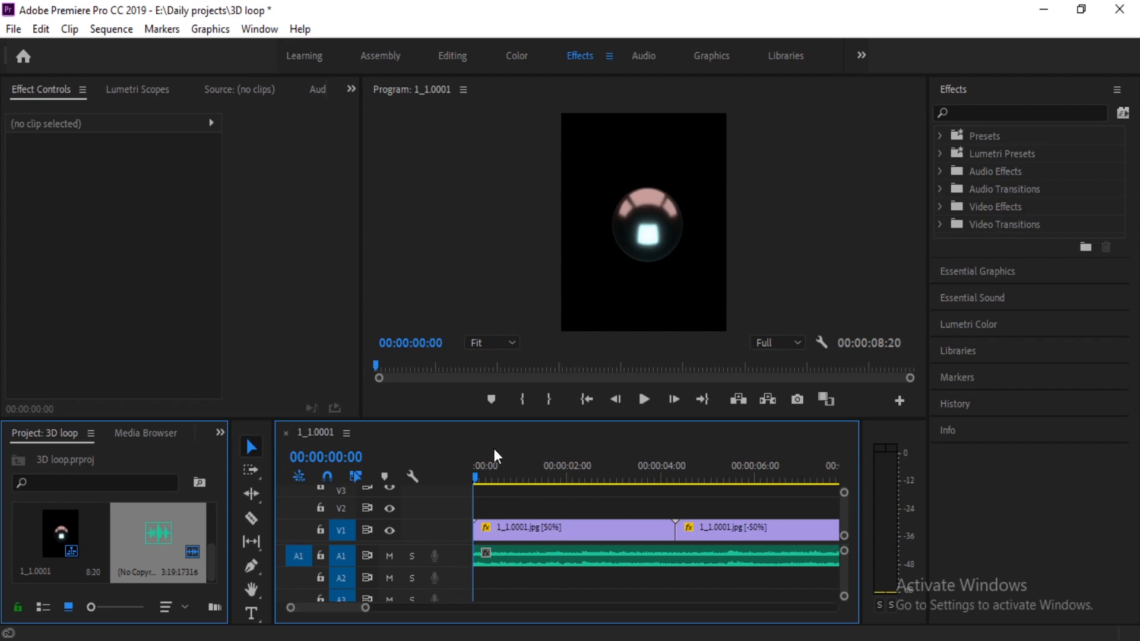
Step: Scrub across the join, select the forward and the reversed clip in turn, and leave the playhead at 00:00:05:12 with nothing selected
drag(478, 469, 665, 469)
scroll(614, 507, down, 2)
click(532, 527)
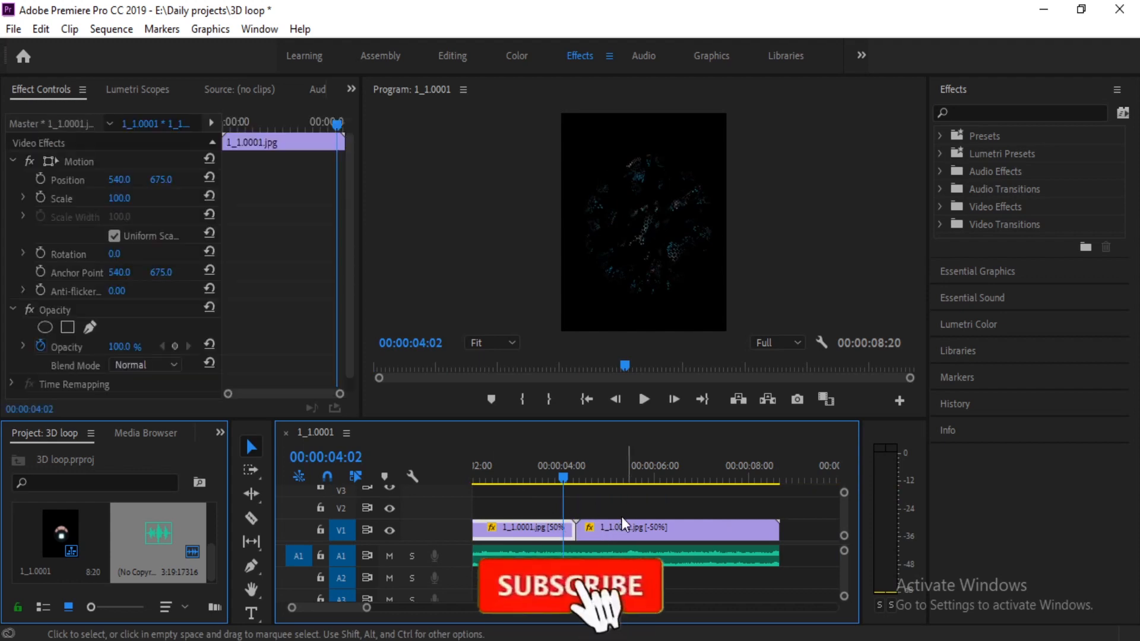
click(622, 526)
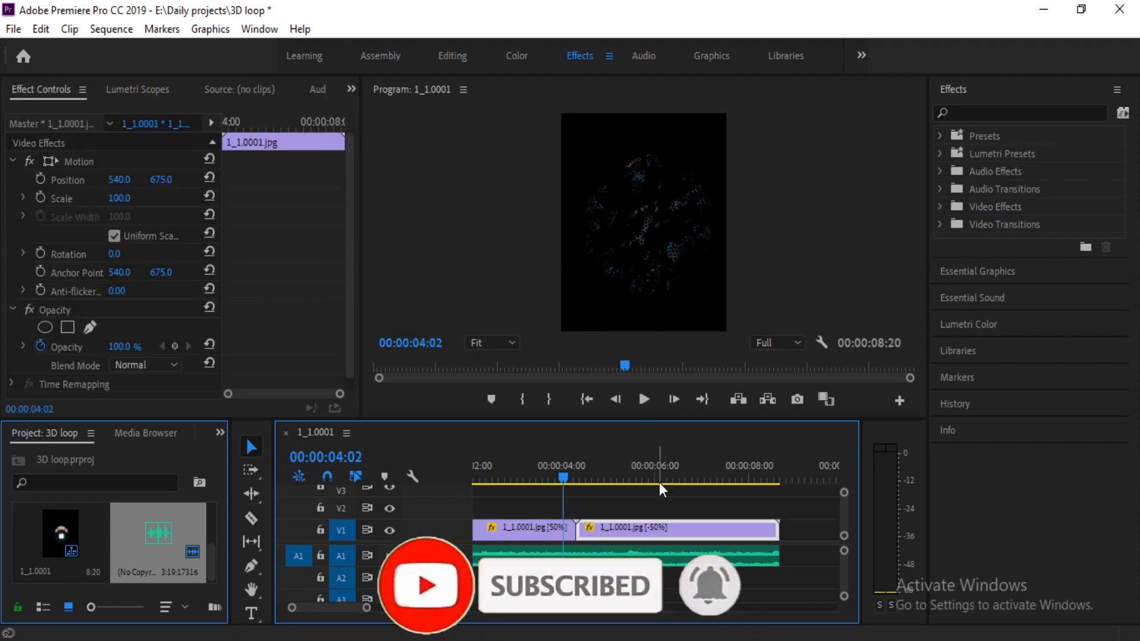
click(623, 482)
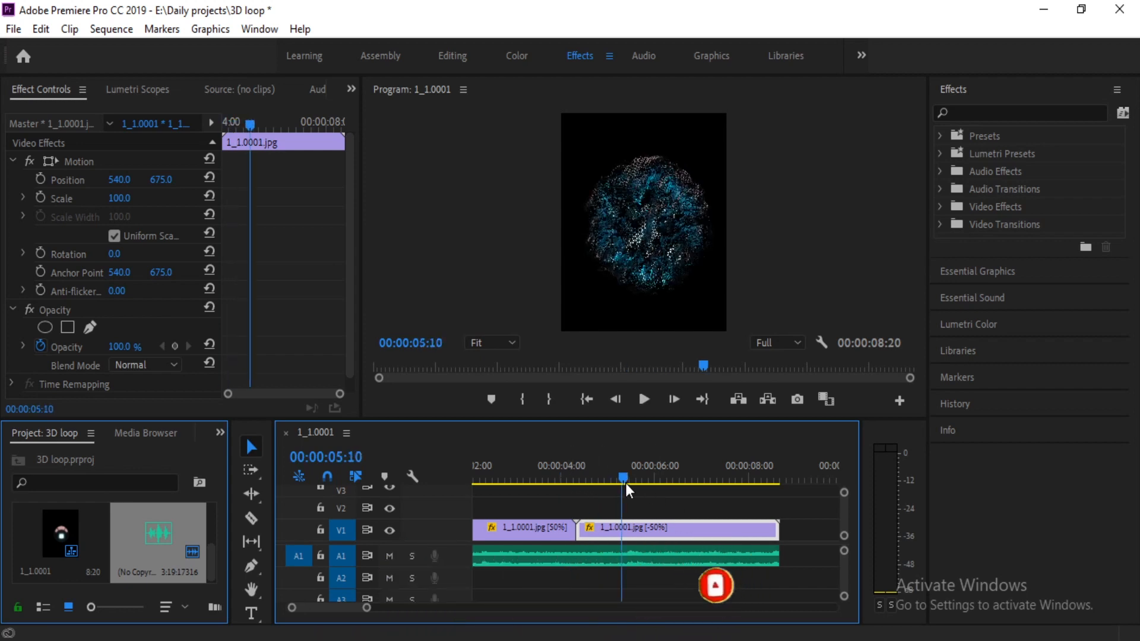
click(626, 484)
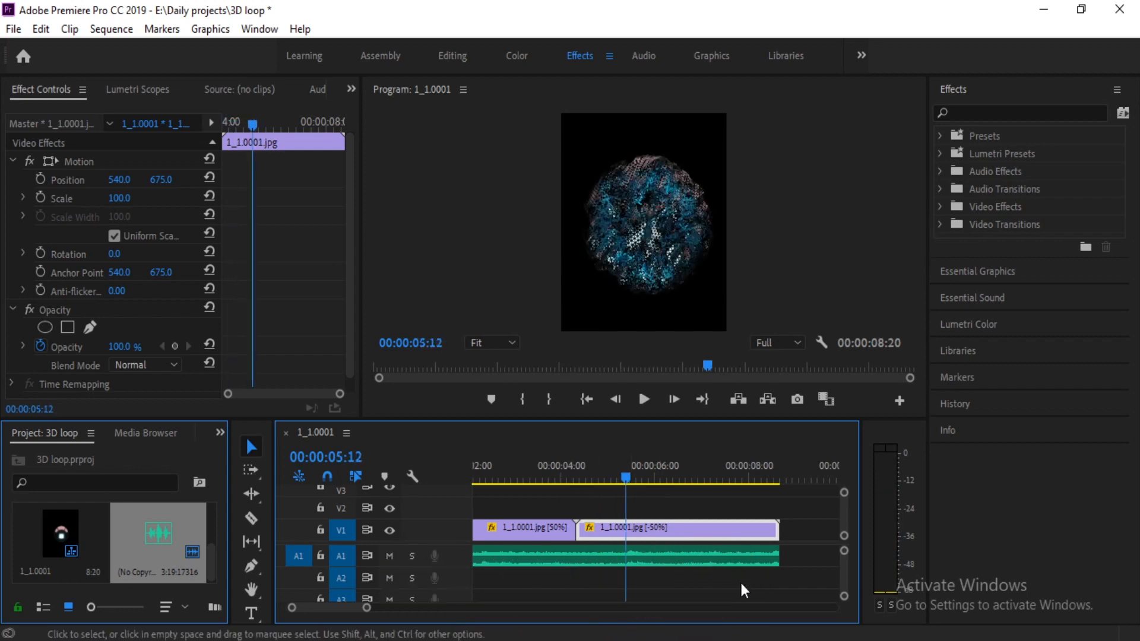
click(647, 508)
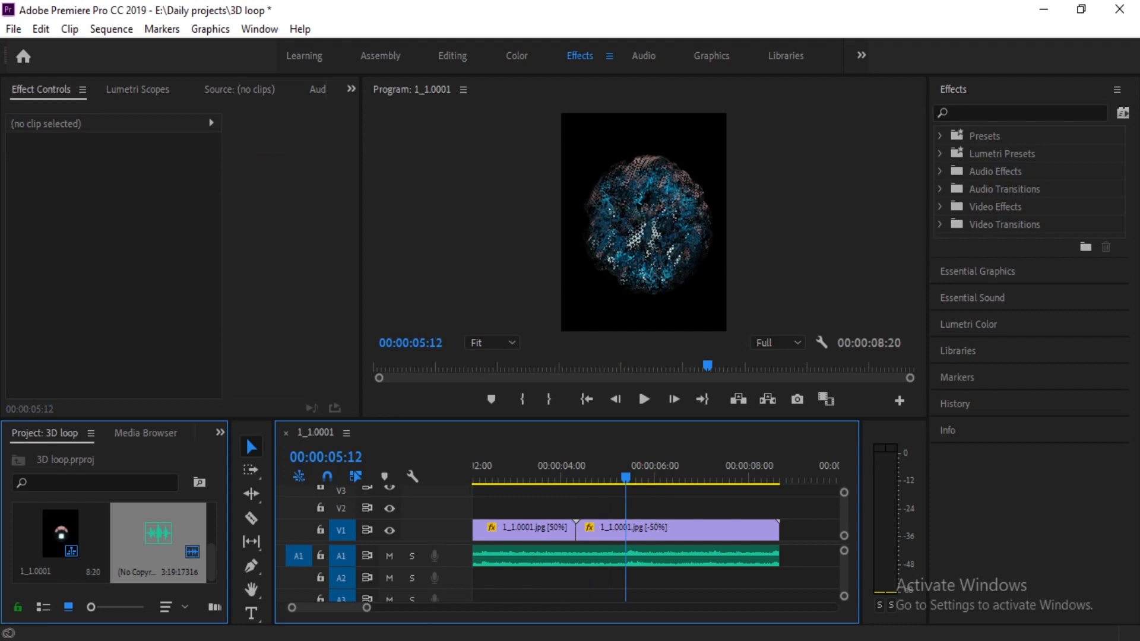
Step: Search the available effects and presets for "k"
click(971, 111)
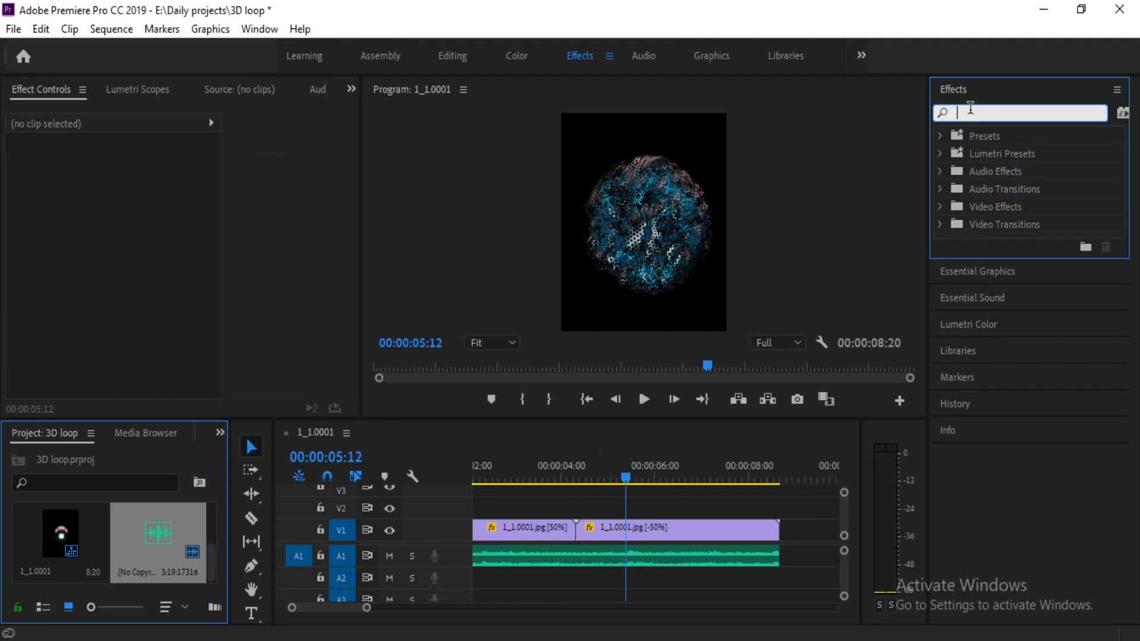
text(th)
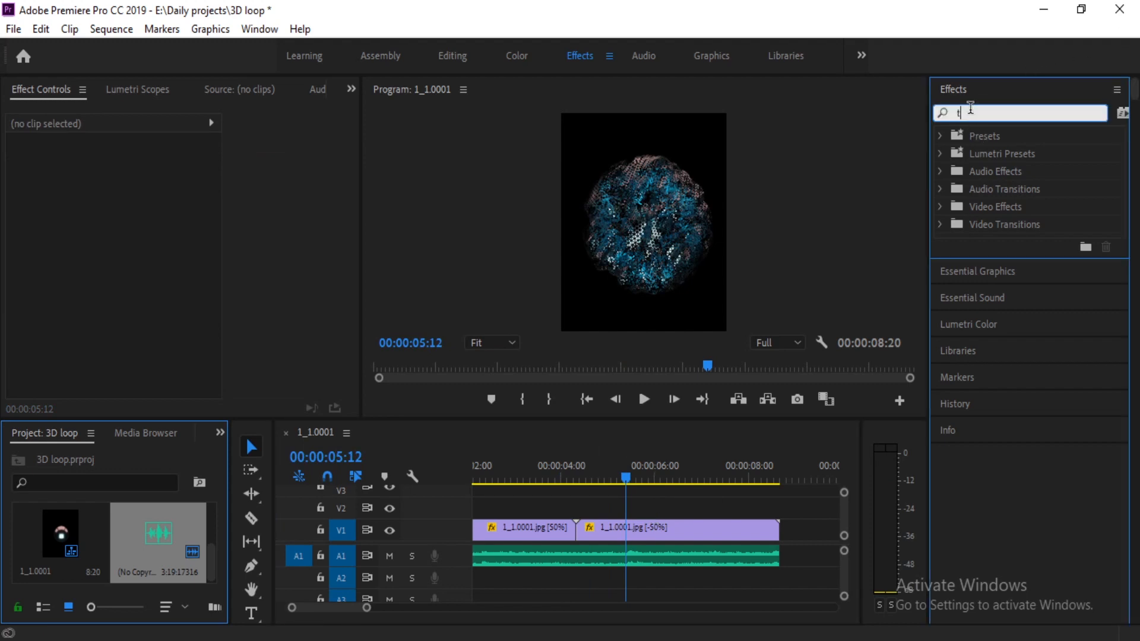
key(BackSpace)
key(BackSpace)
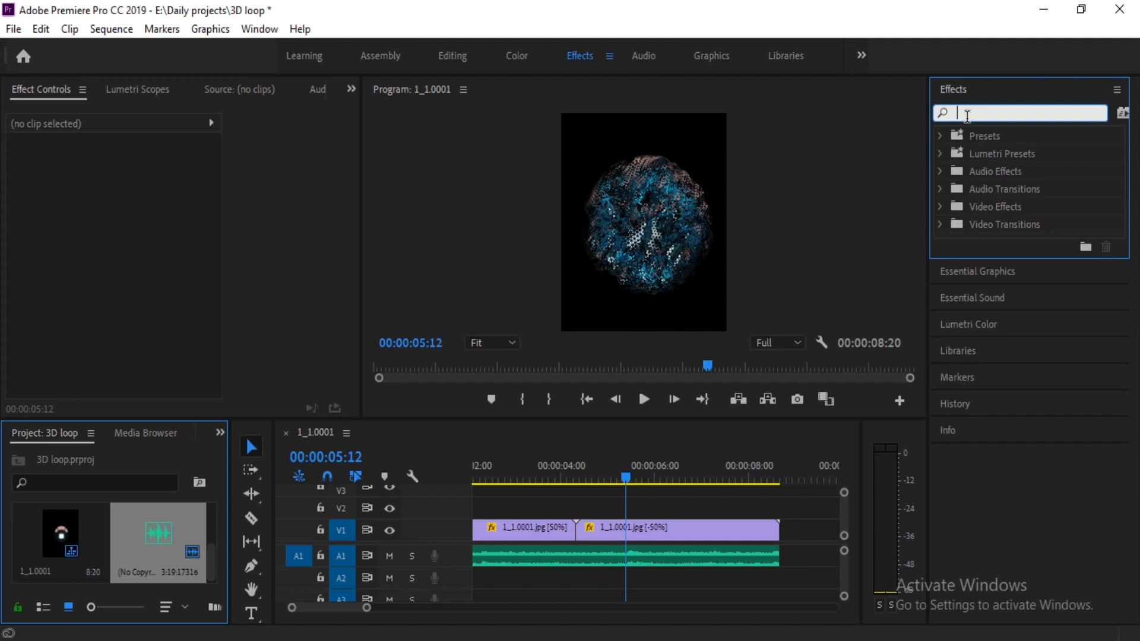
text(t)
key(BackSpace)
text(kl)
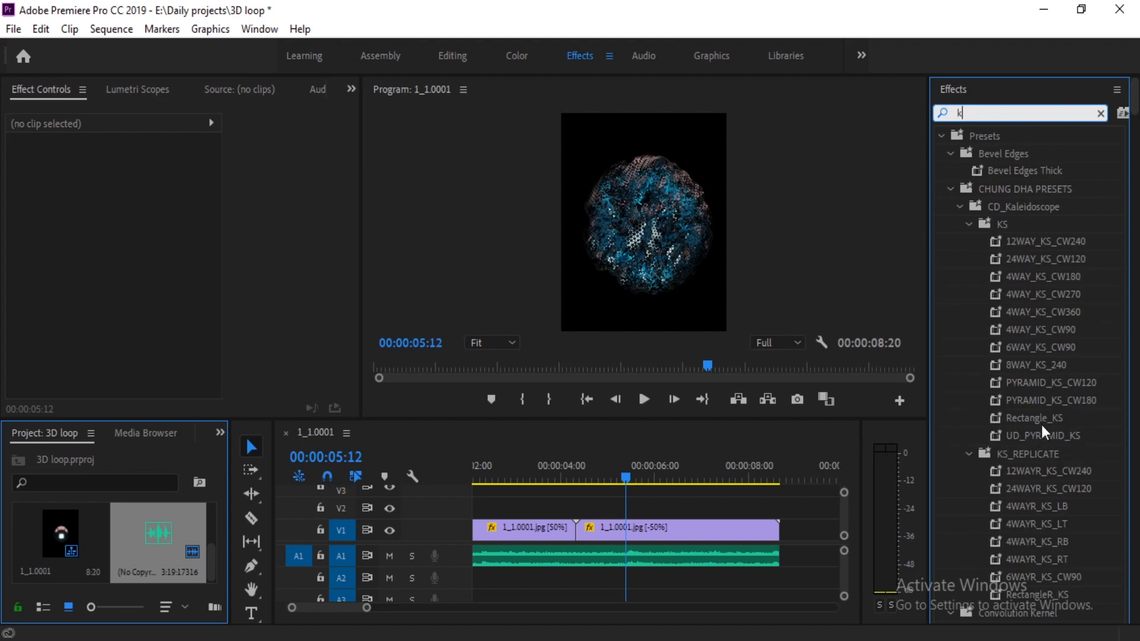
Step: Apply the UD_PYRAMID_KS preset to the forward clip on V1 and scrub the sequence, leaving the playhead at 00:00:06:24 with nothing selected
click(504, 482)
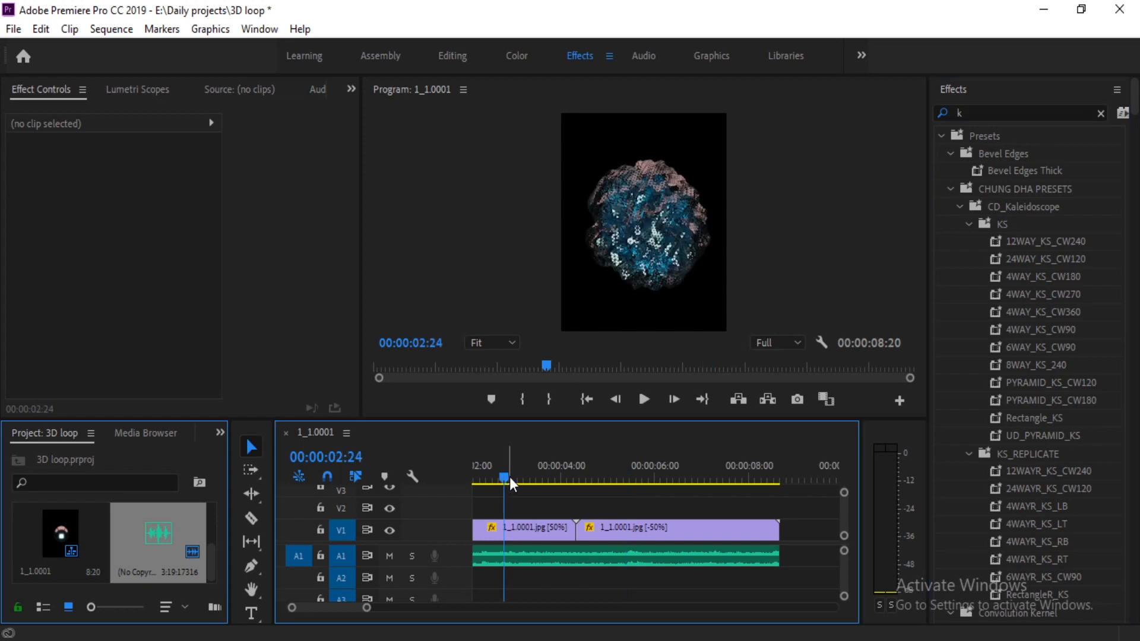
drag(1036, 454, 529, 537)
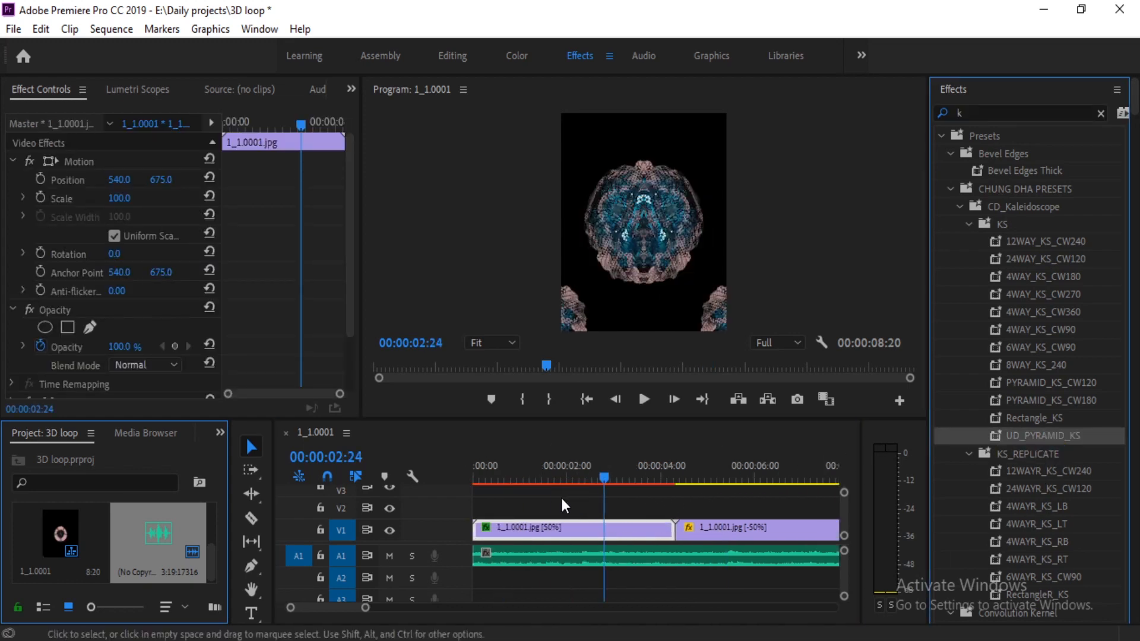
drag(557, 479, 782, 493)
drag(497, 476, 738, 481)
scroll(716, 490, down, 3)
drag(654, 474, 701, 482)
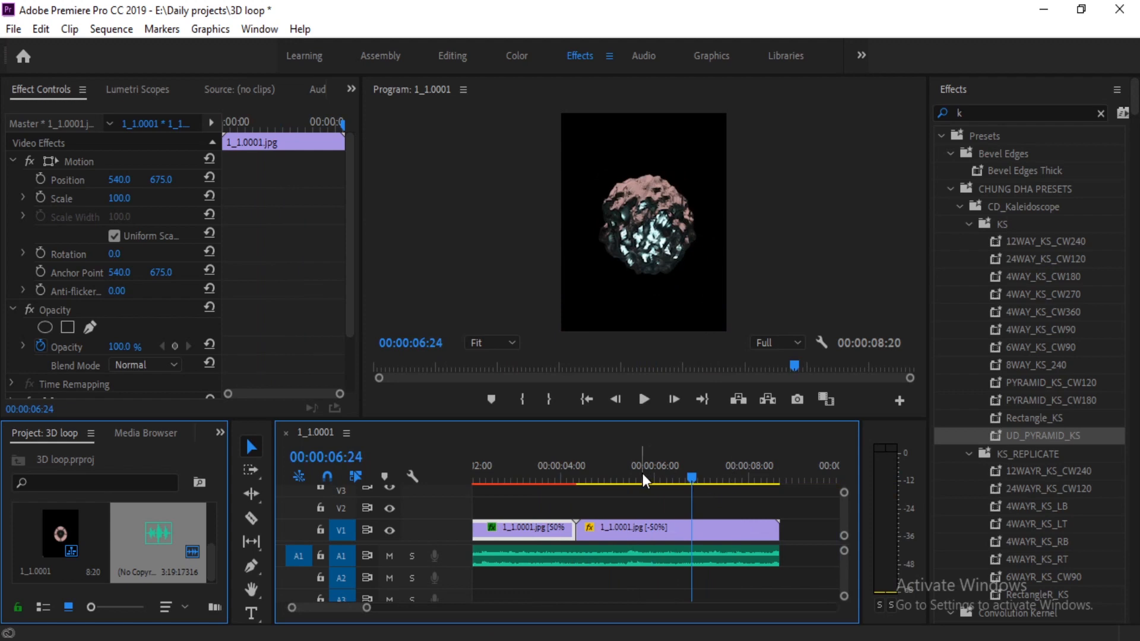
click(600, 517)
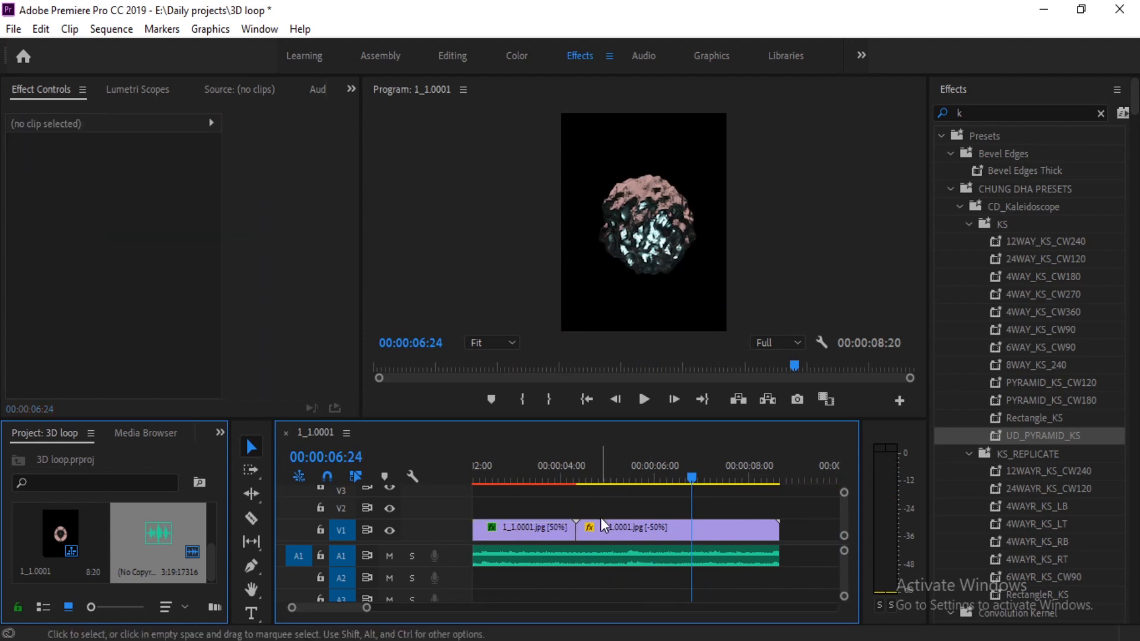
scroll(515, 505, up, 4)
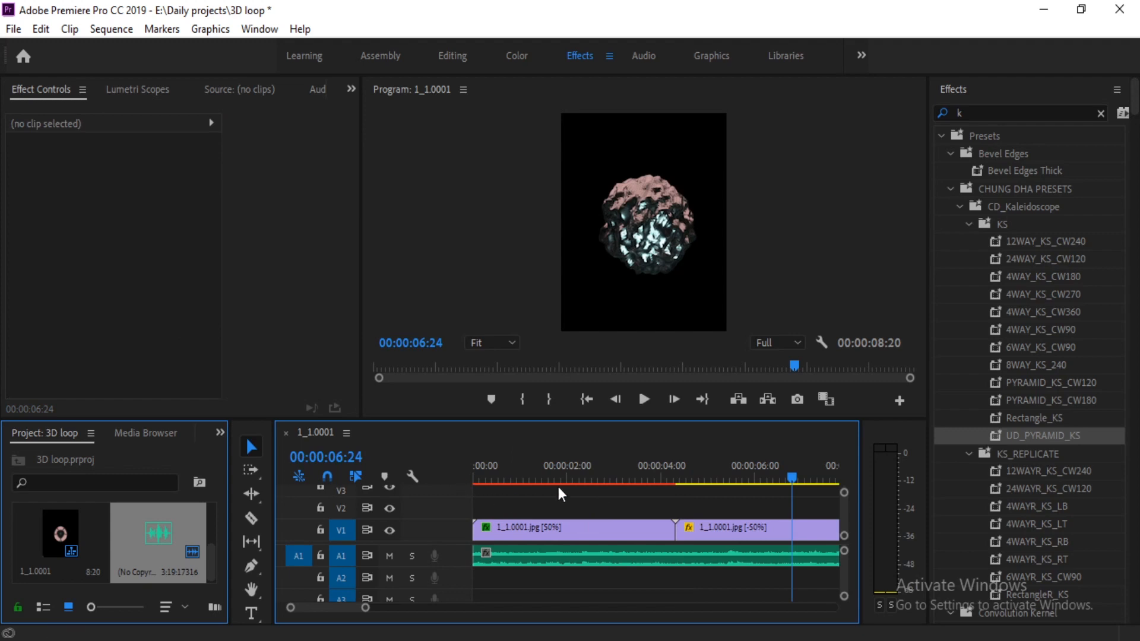
scroll(536, 512, down, 3)
scroll(536, 513, down, 1)
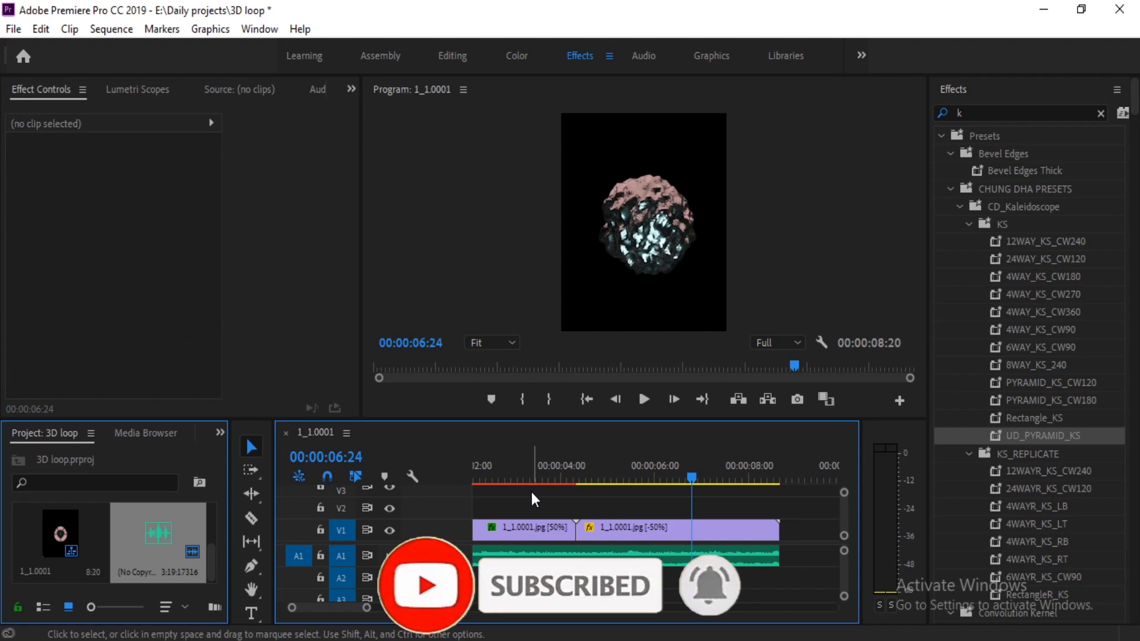
Step: Open the export settings for the sequence and choose the HEVC (H.265) format after trying AVI (Uncompressed)
key(ctrl+m)
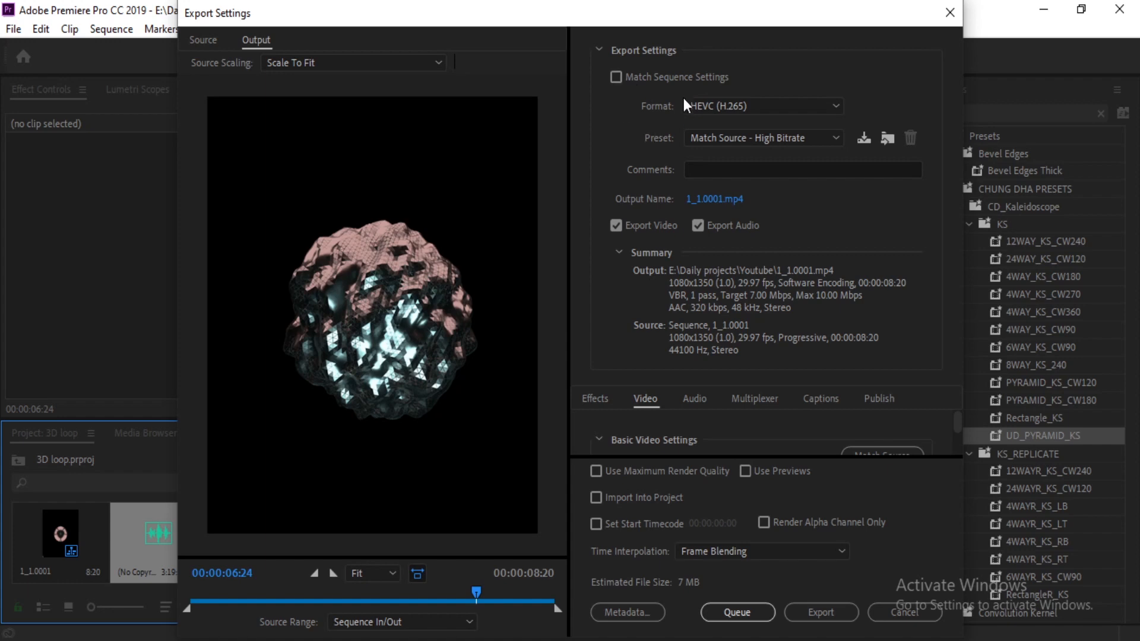
click(733, 105)
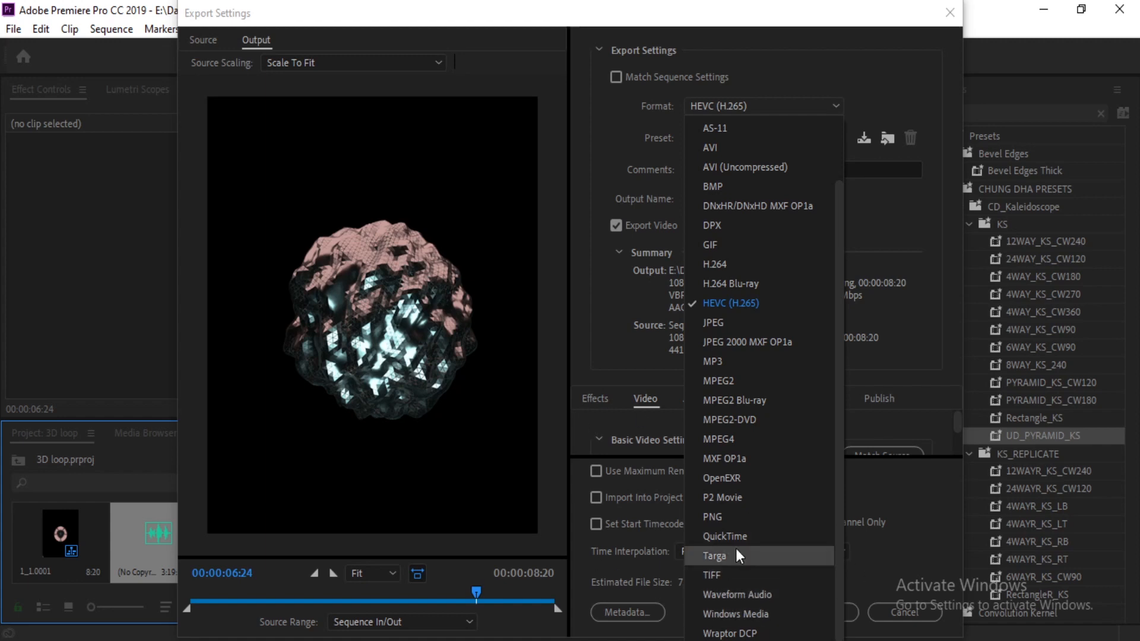
click(745, 167)
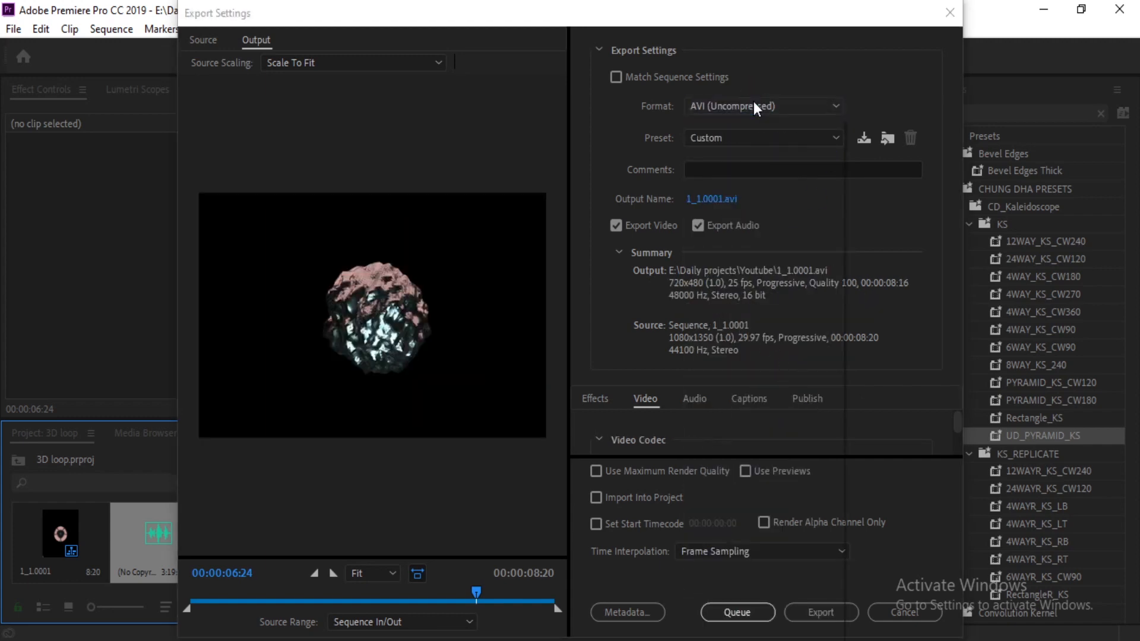
click(754, 106)
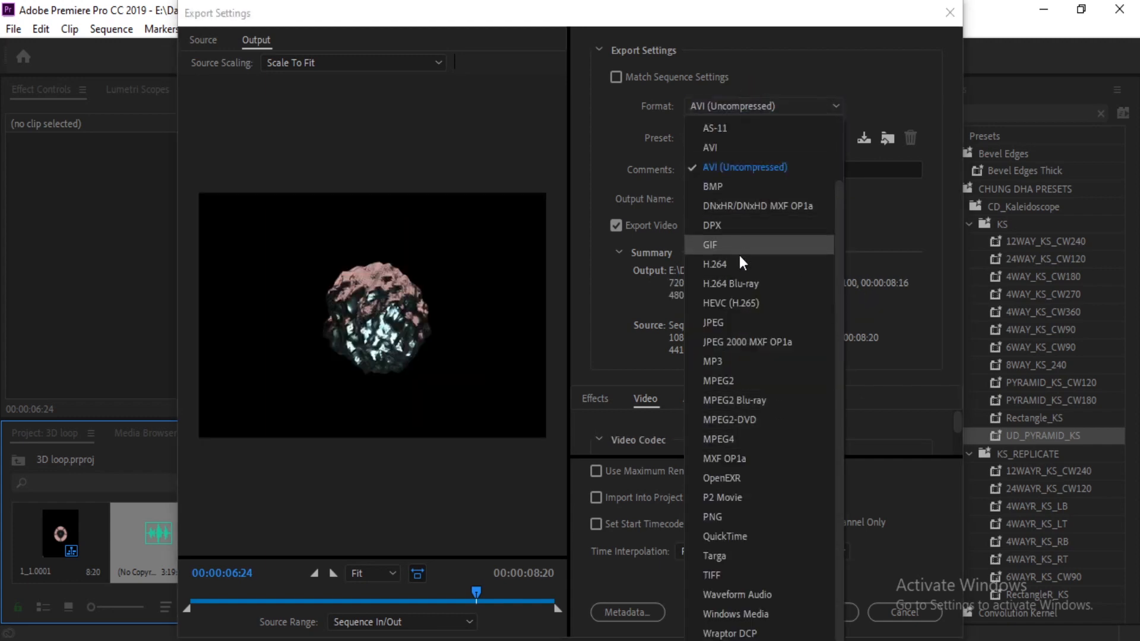
click(745, 304)
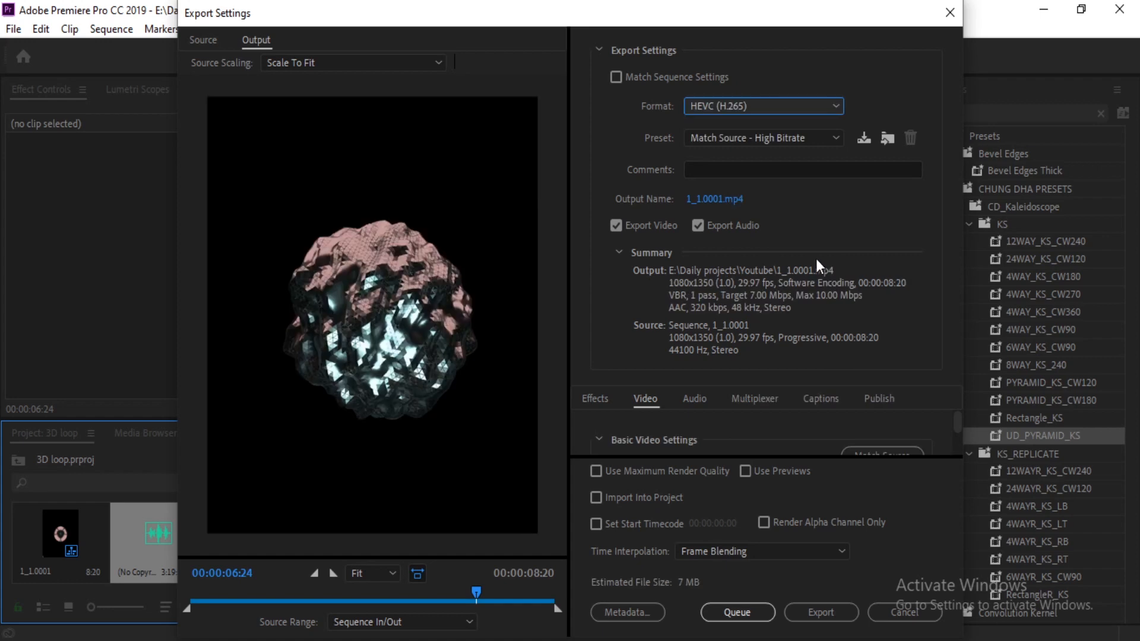
Step: Look through the export presets available for HEVC (H.265), keeping Match Source - High Bitrate
click(775, 137)
click(775, 137)
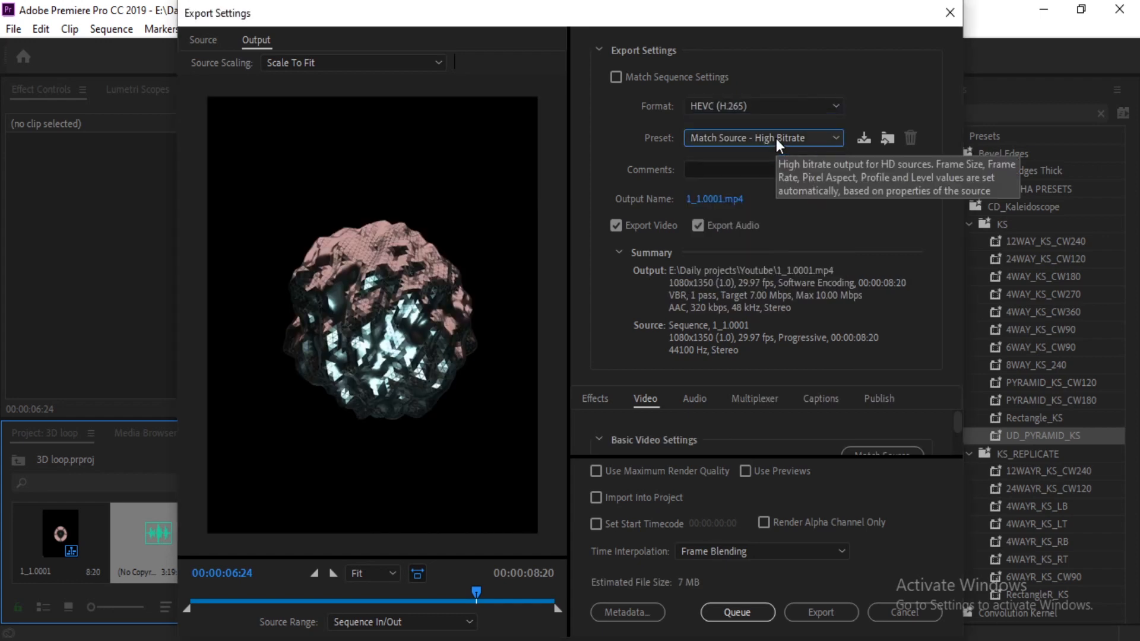
click(775, 137)
click(775, 138)
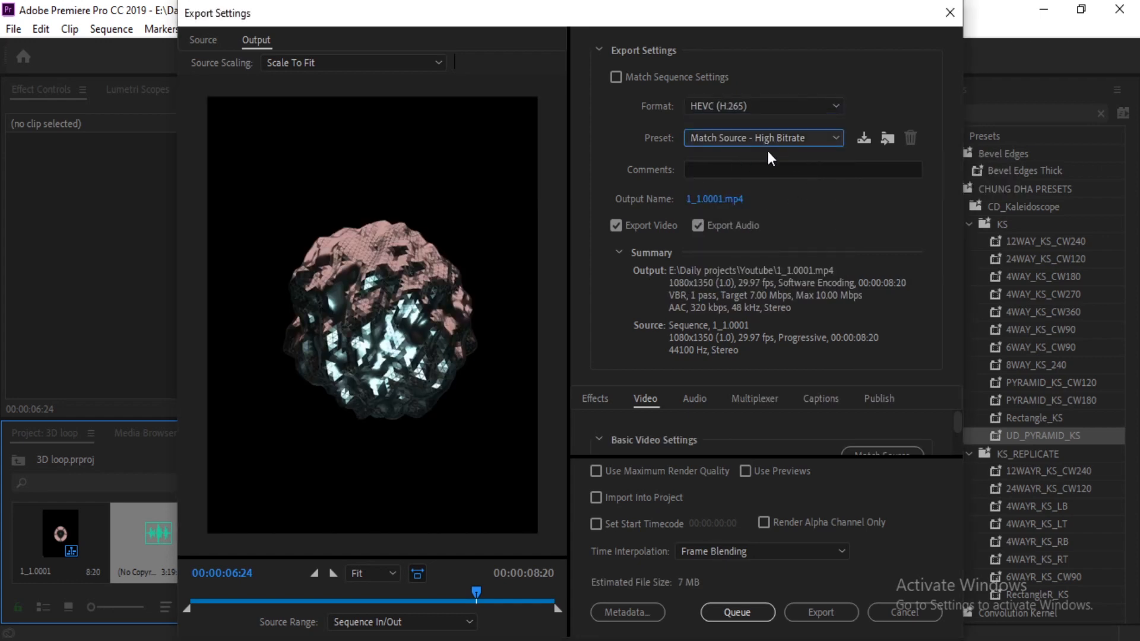
click(723, 138)
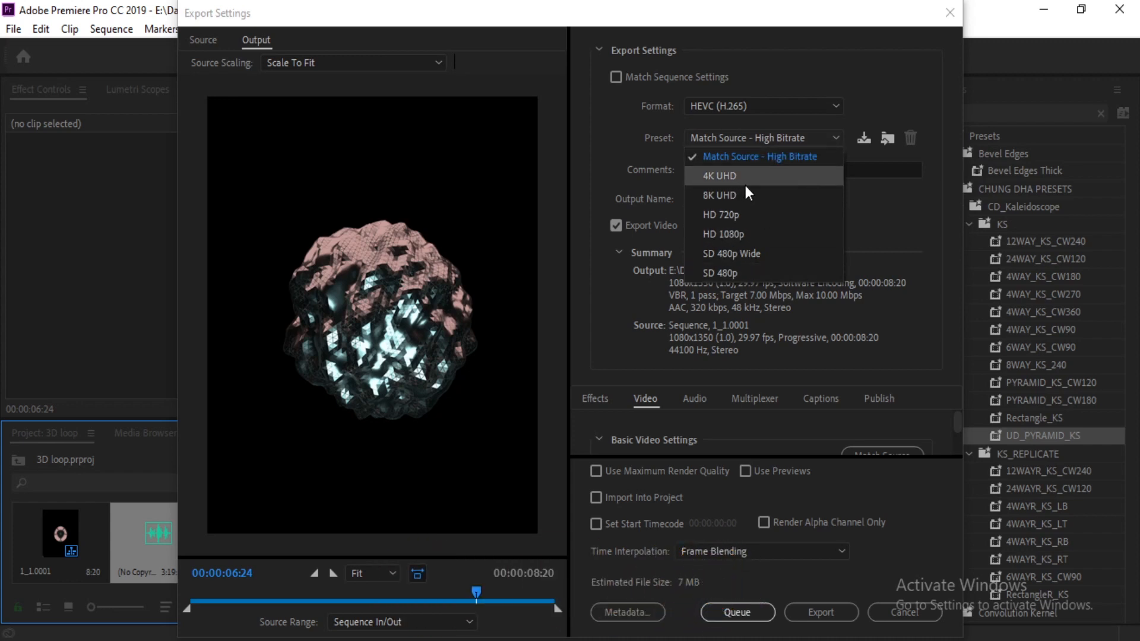
click(729, 133)
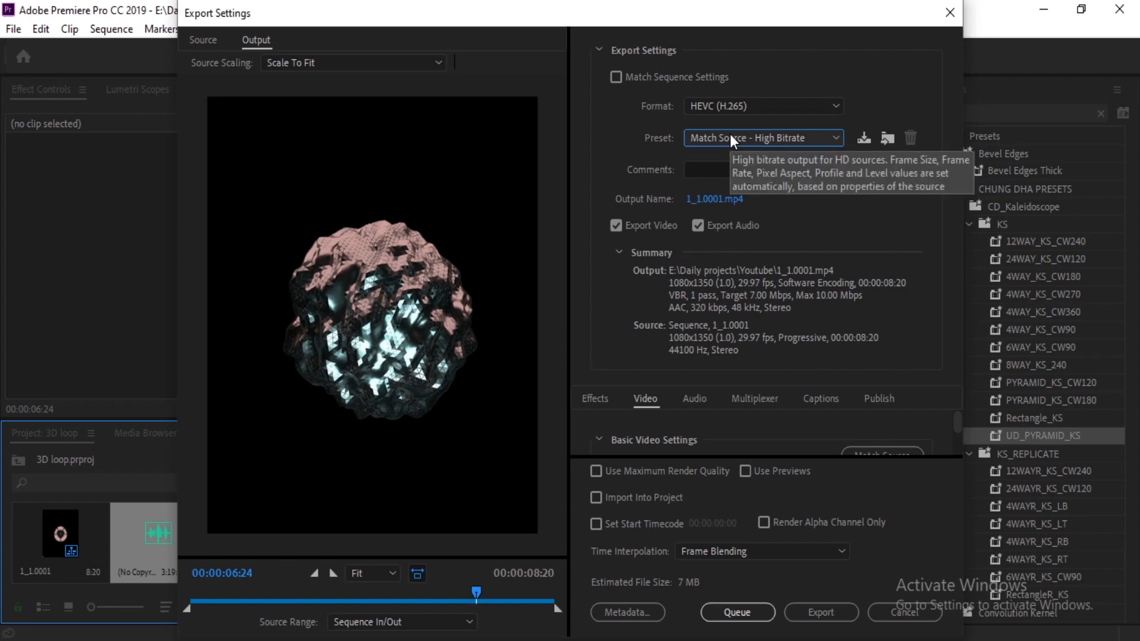
Step: Name the output file "3d loop" and save it as an MP4 in the Youtube folder under Daily projects
click(711, 198)
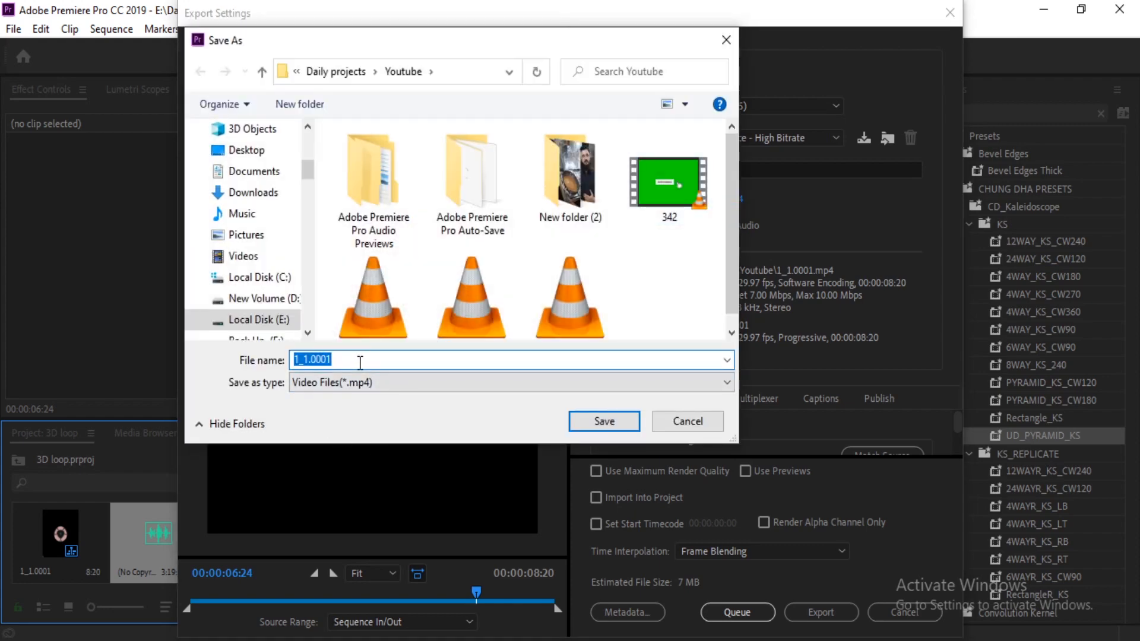
text(3d loop)
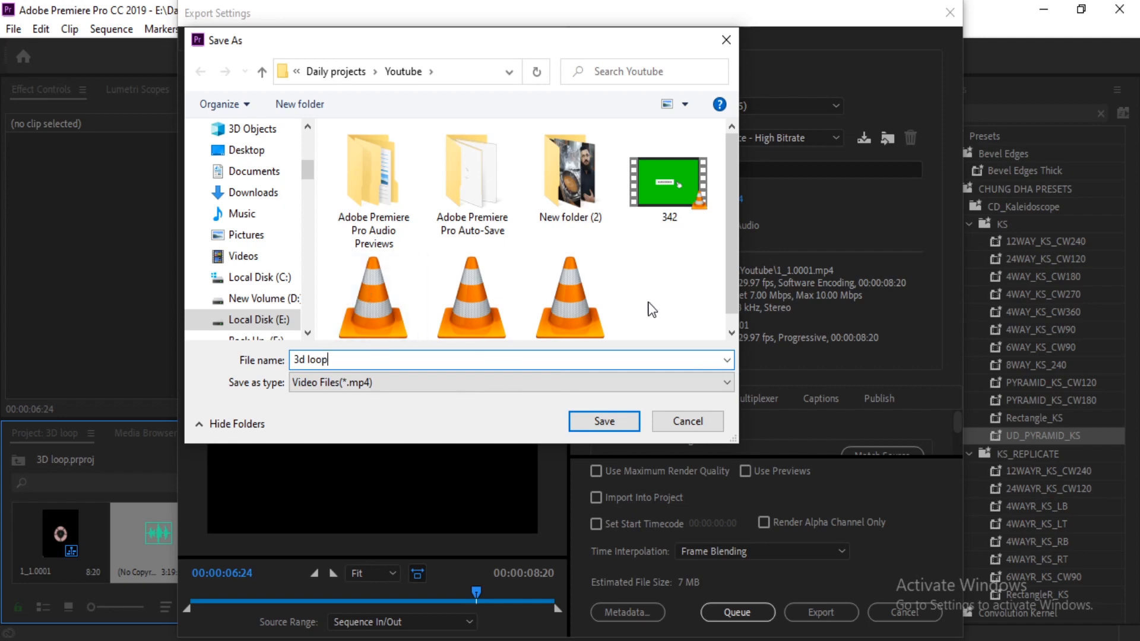
click(617, 416)
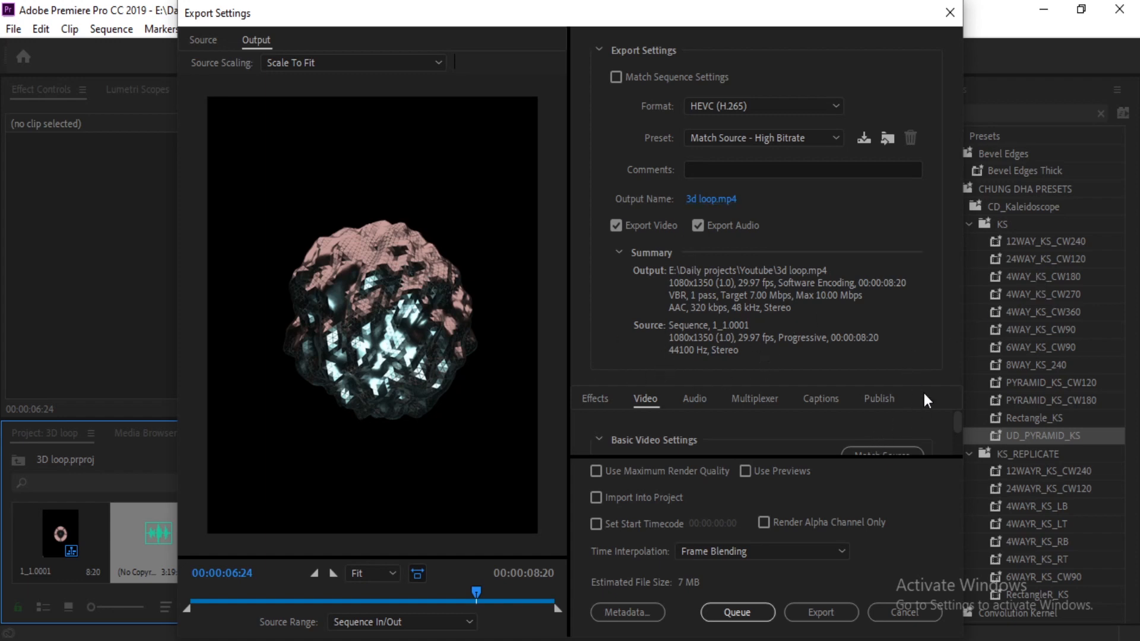
Step: Set the target bitrate of the video export to 10 Mbps
scroll(956, 426, down, 4)
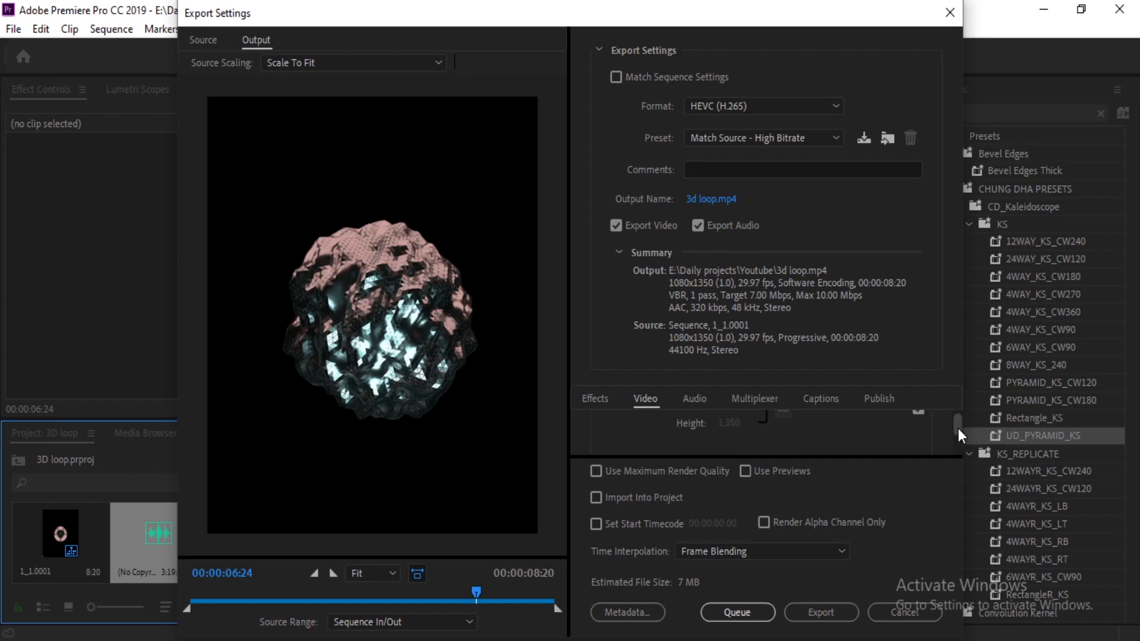
scroll(850, 422, down, 5)
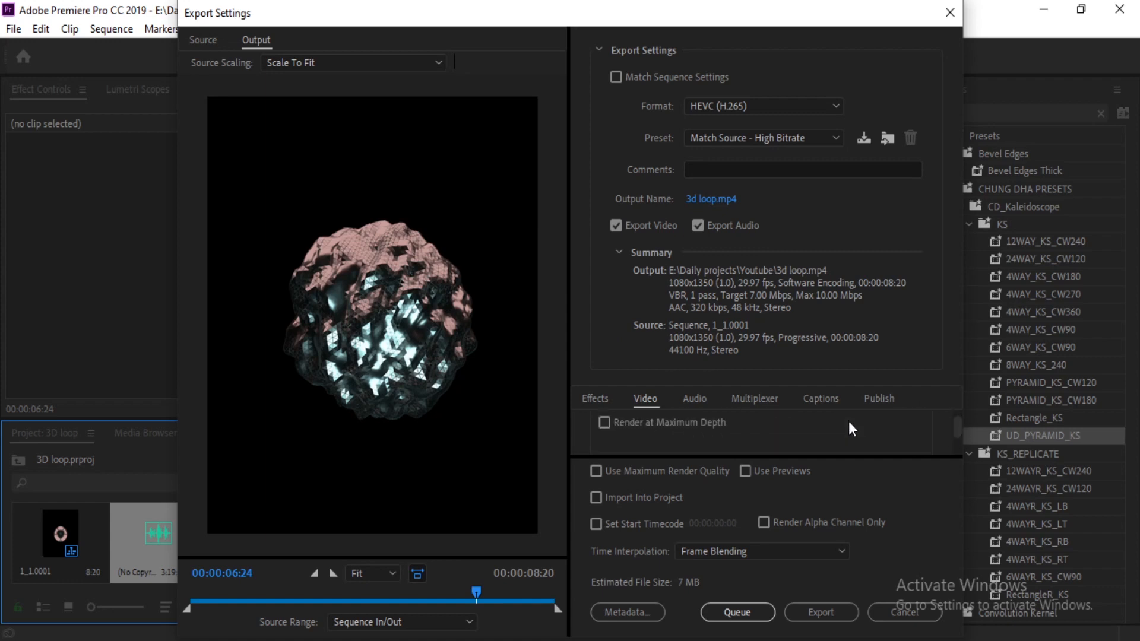
scroll(850, 424, down, 5)
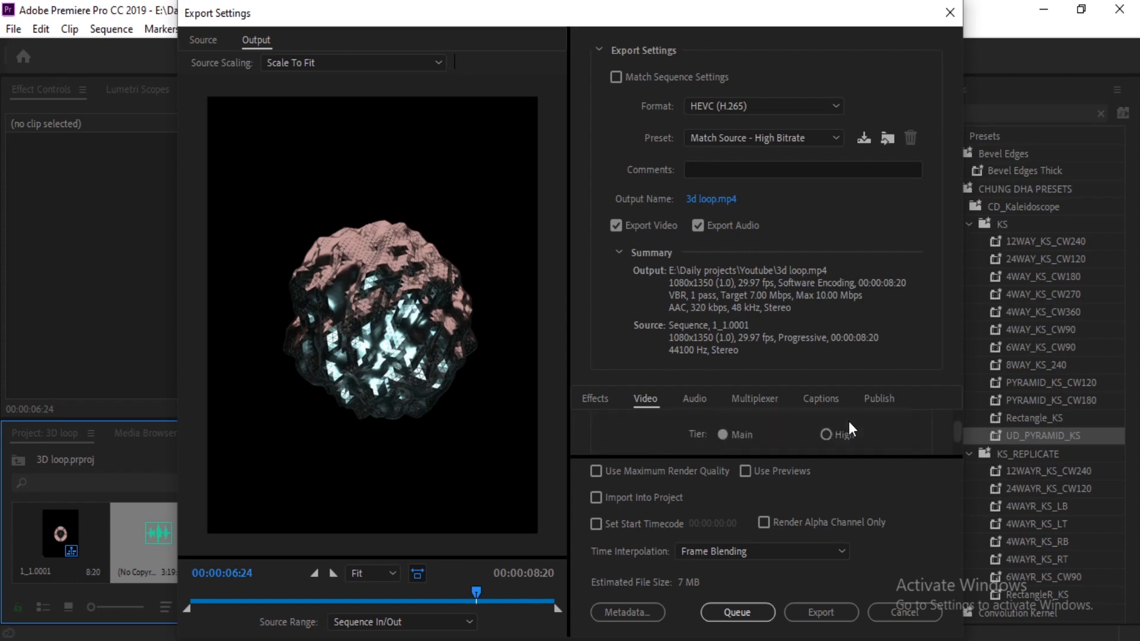
scroll(883, 430, down, 5)
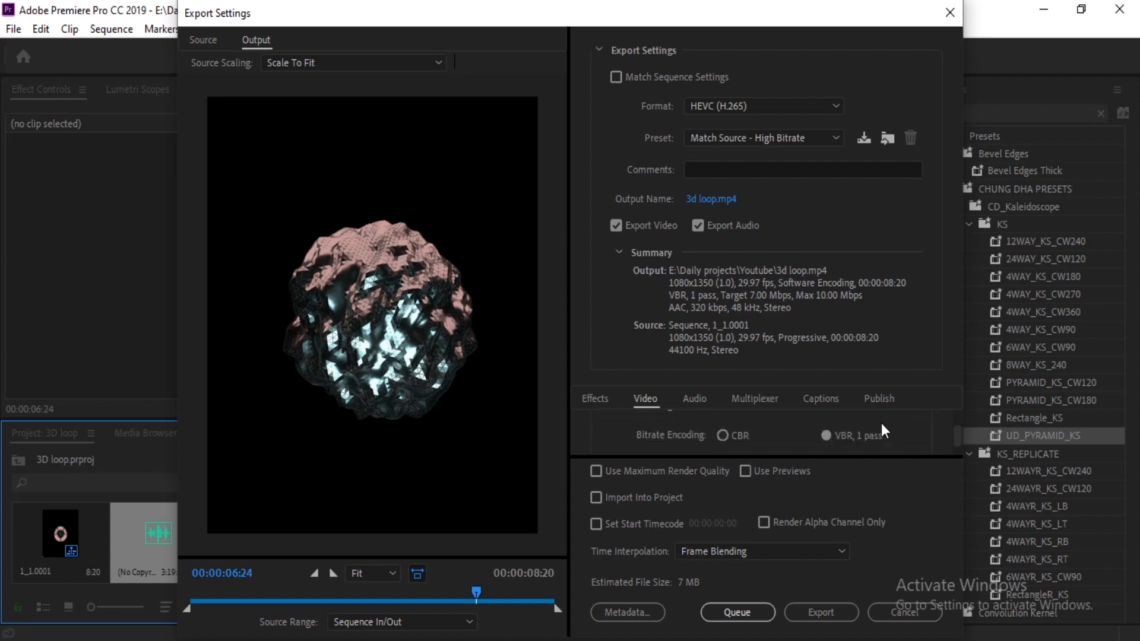
scroll(894, 423, up, 1)
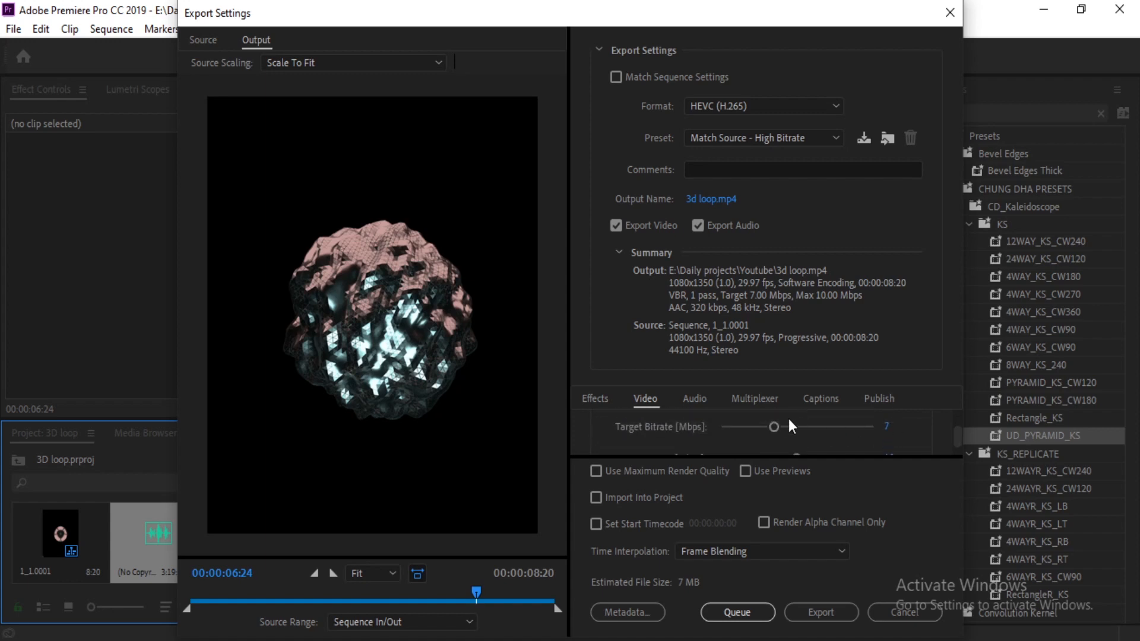
click(884, 427)
text(10)
key(Return)
Step: Look through the encoding quality options of the video export, keeping Good
scroll(917, 425, down, 3)
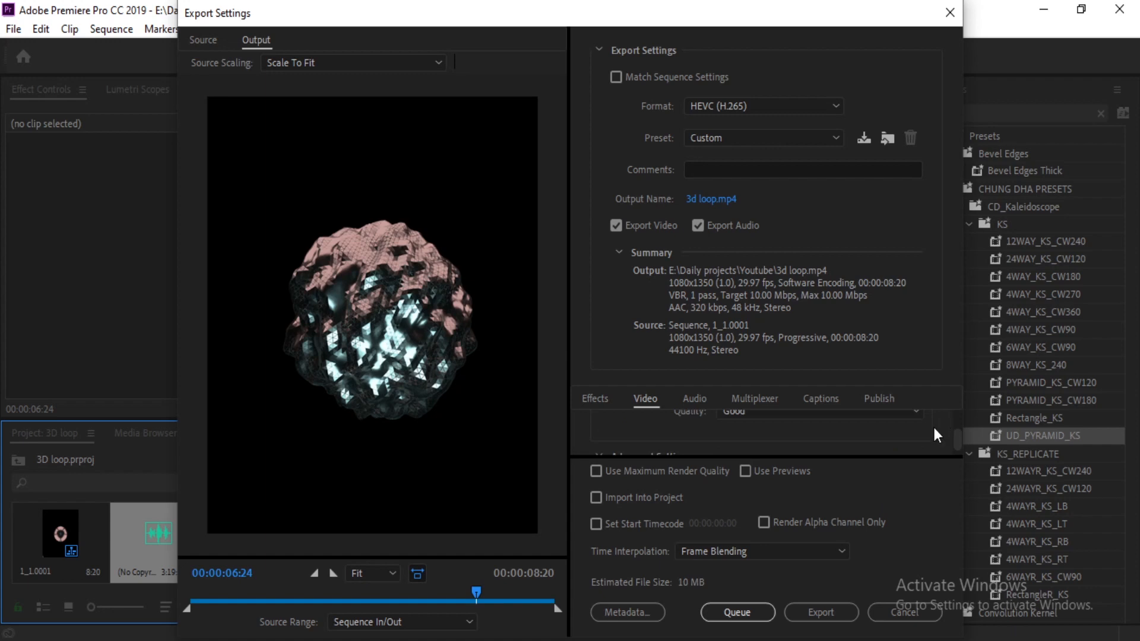
scroll(919, 431, down, 1)
click(915, 425)
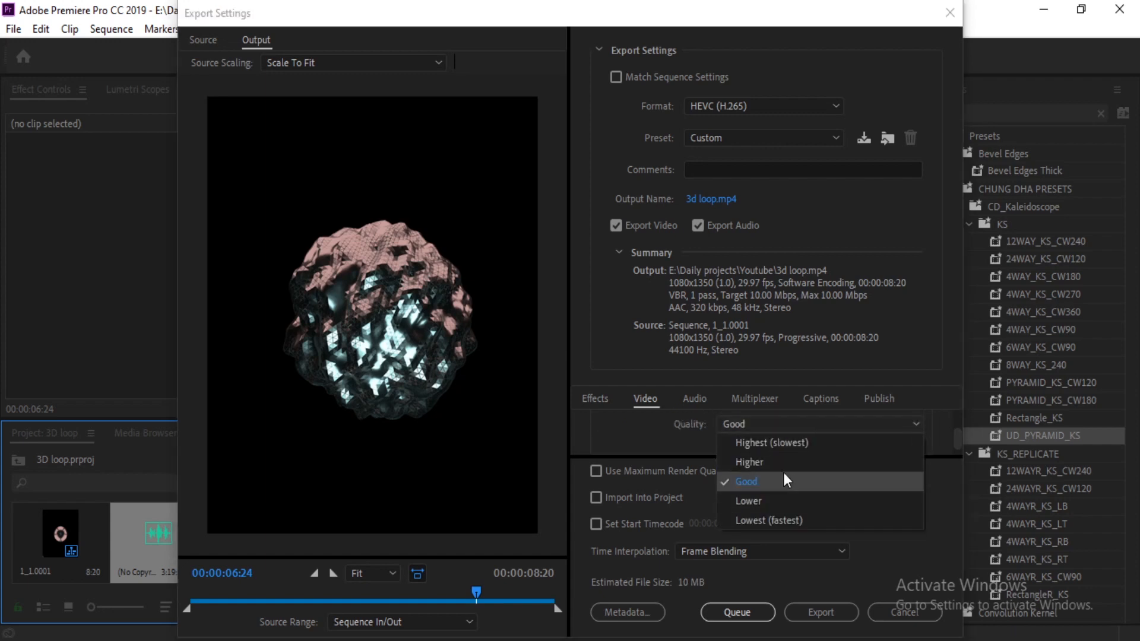
click(914, 422)
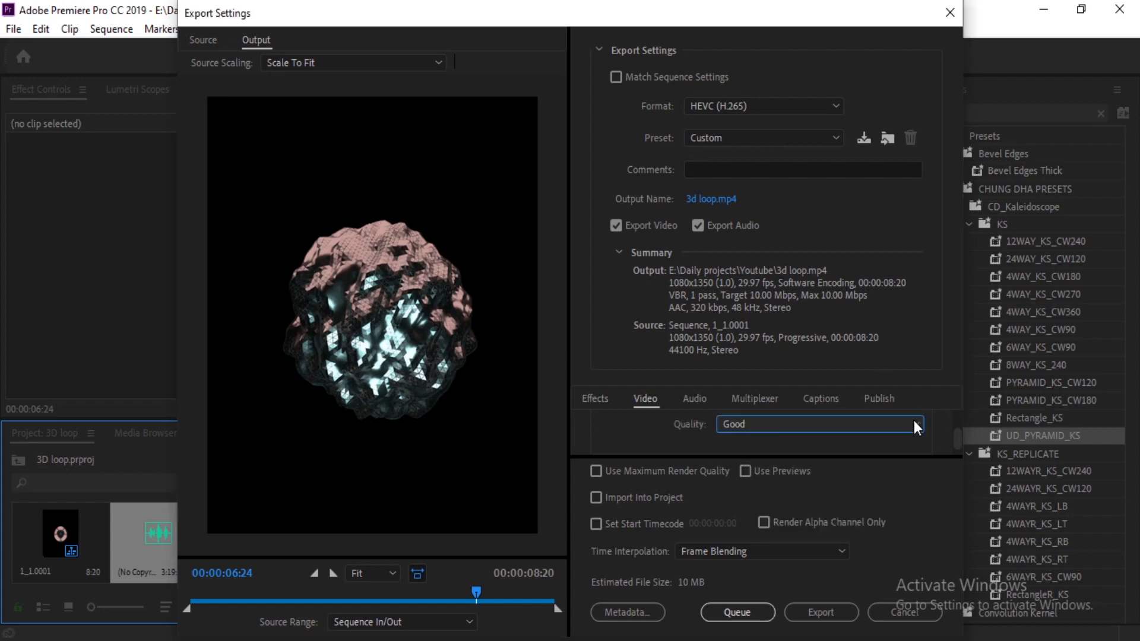
Step: Turn on Use Maximum Render Quality and export the video
scroll(935, 419, down, 3)
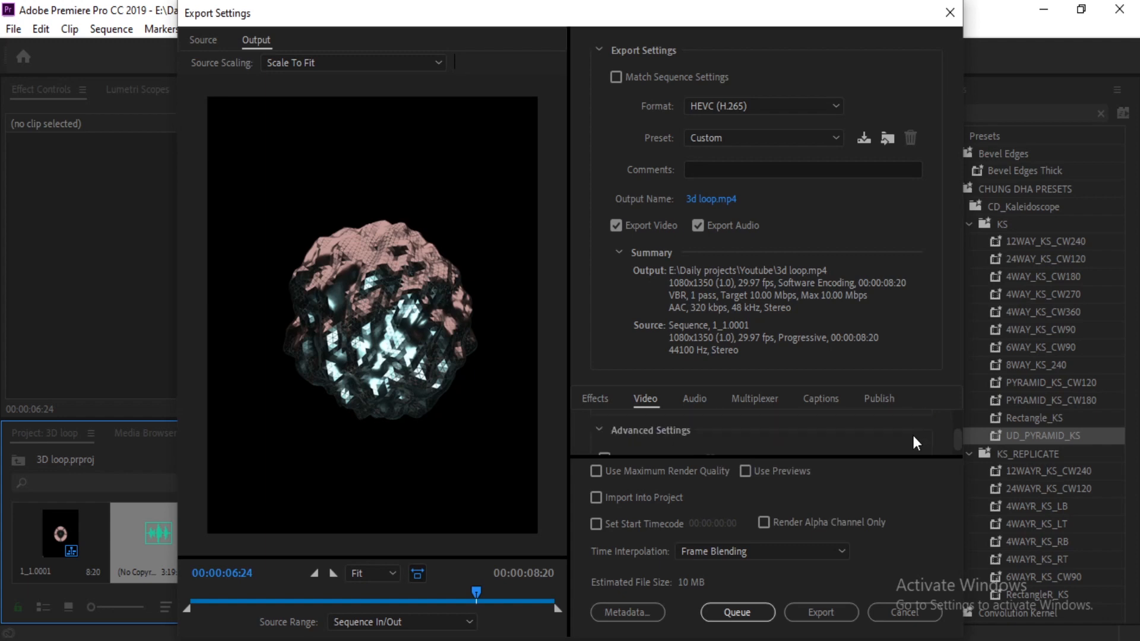
scroll(890, 442, down, 3)
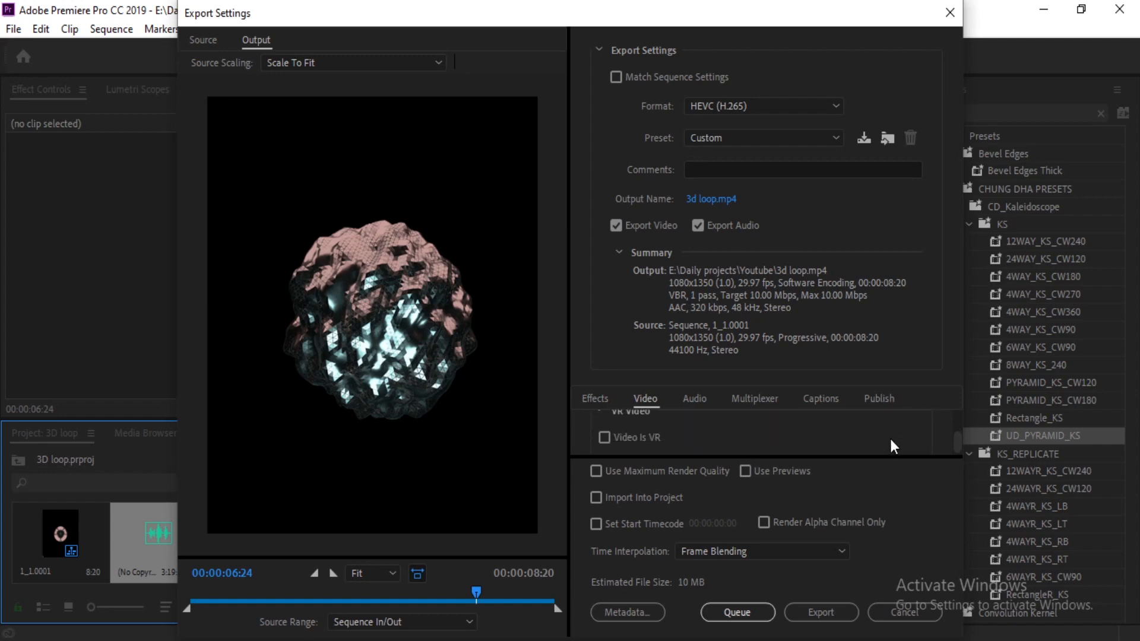
scroll(890, 440, up, 1)
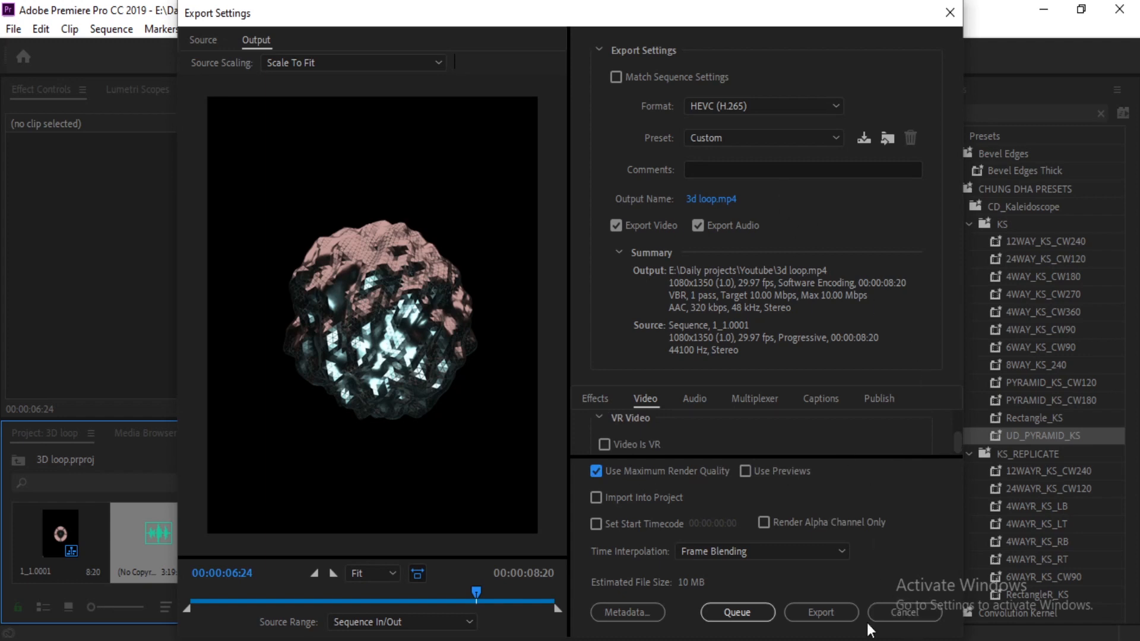
click(831, 611)
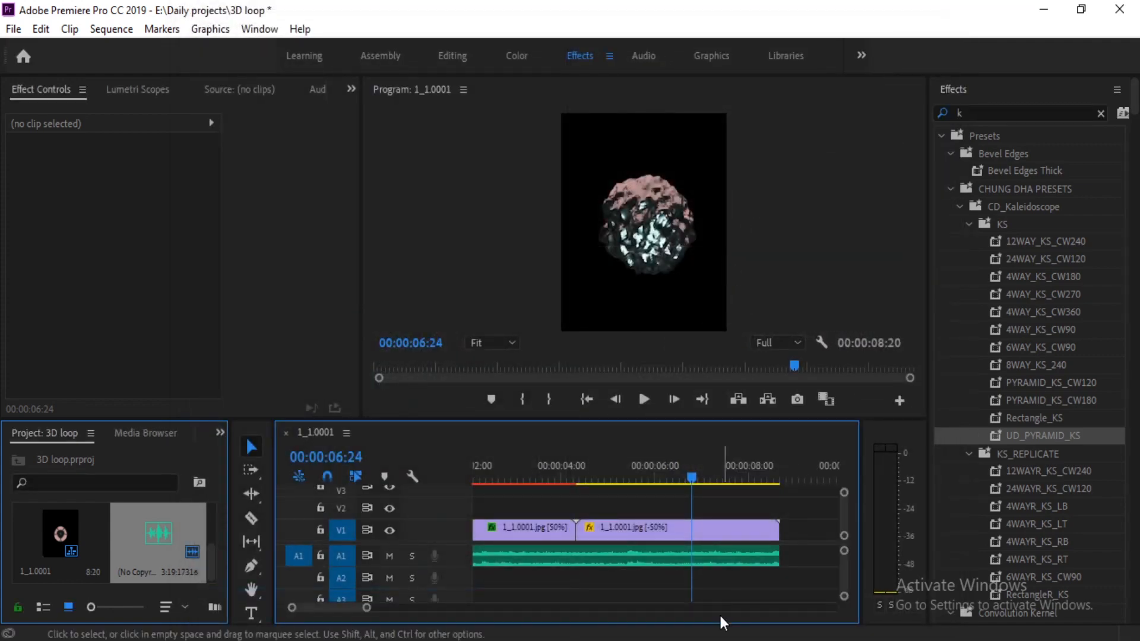
Step: Reopen the export settings to check the output folder for the exported file, and close them without exporting again
mouse_move(757, 640)
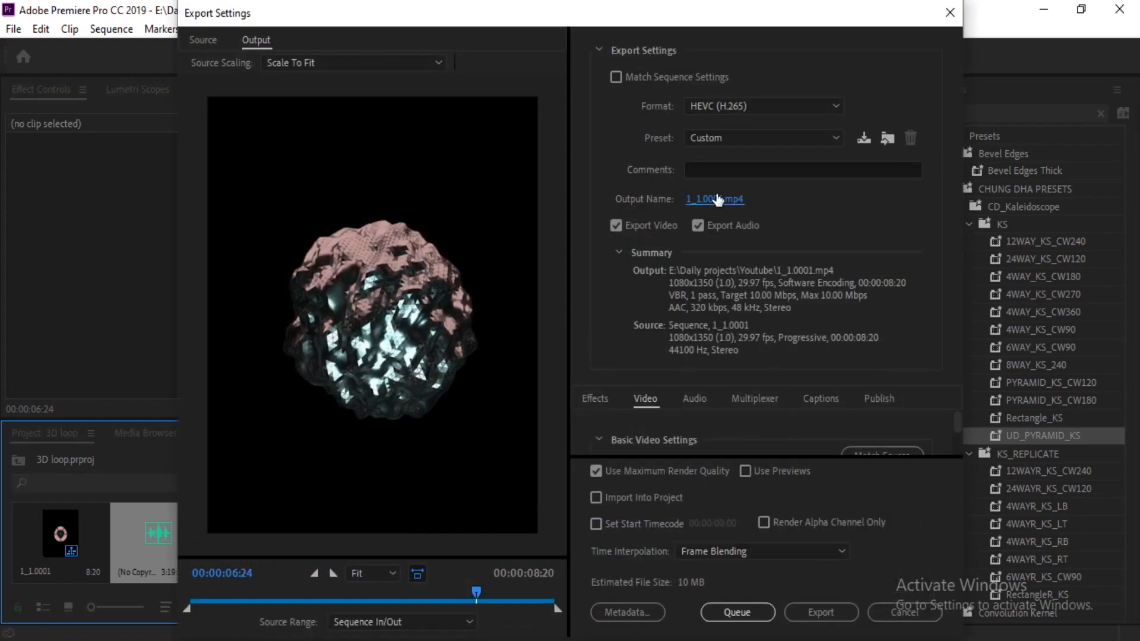
click(717, 199)
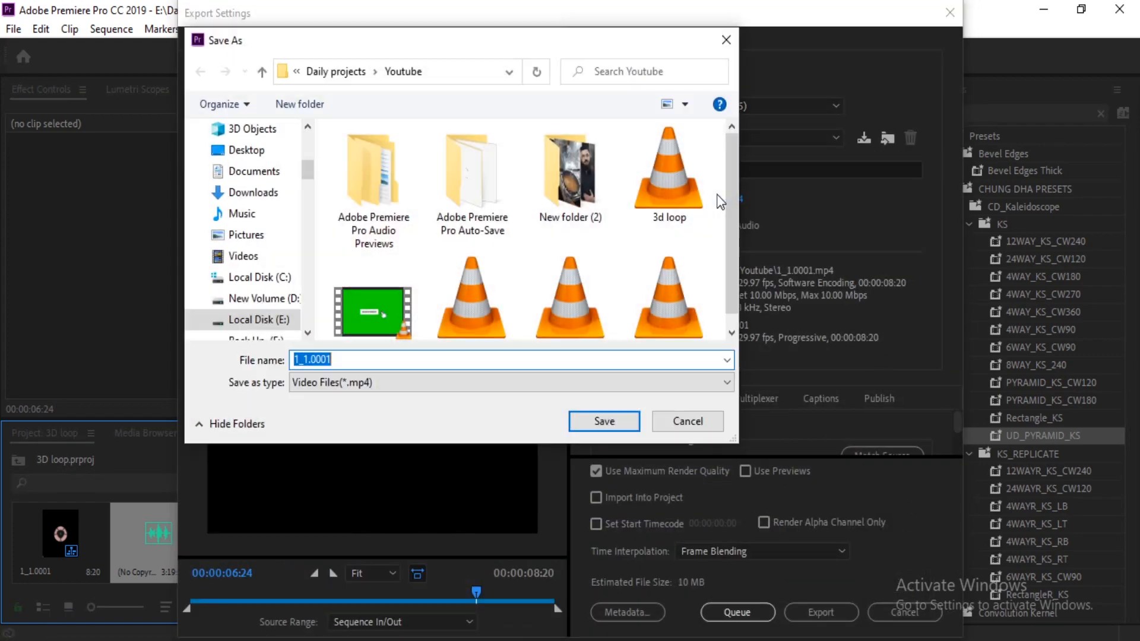
click(731, 44)
click(949, 11)
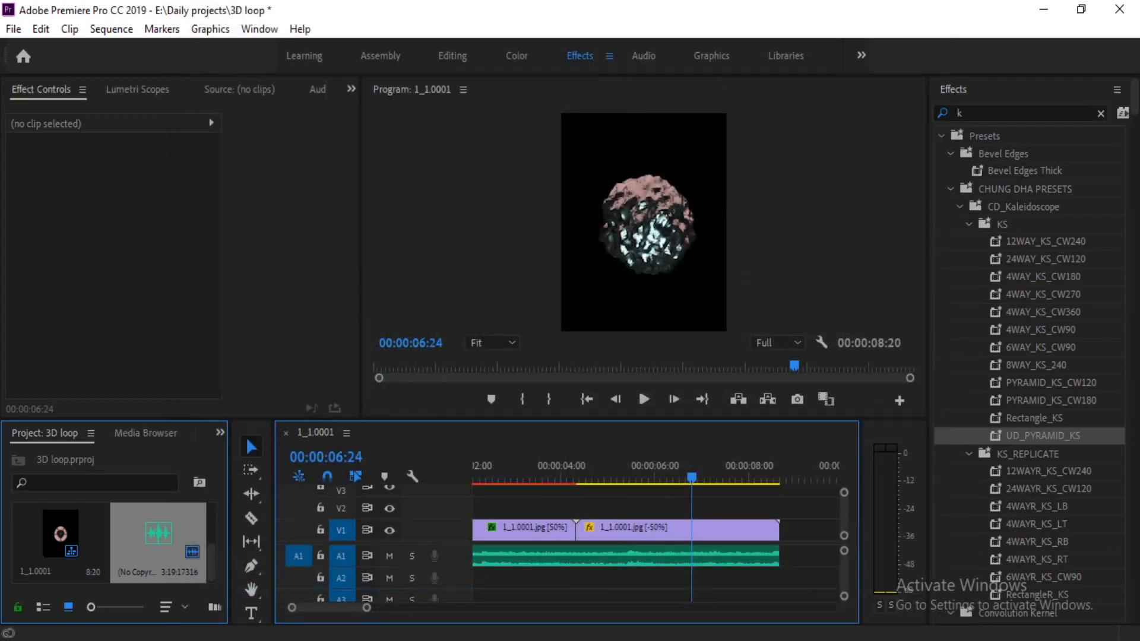
Step: Switch to File Explorer and open the Youtube folder inside Daily projects on Local Disk (E:)
key(alt+Tab)
double_click(244, 148)
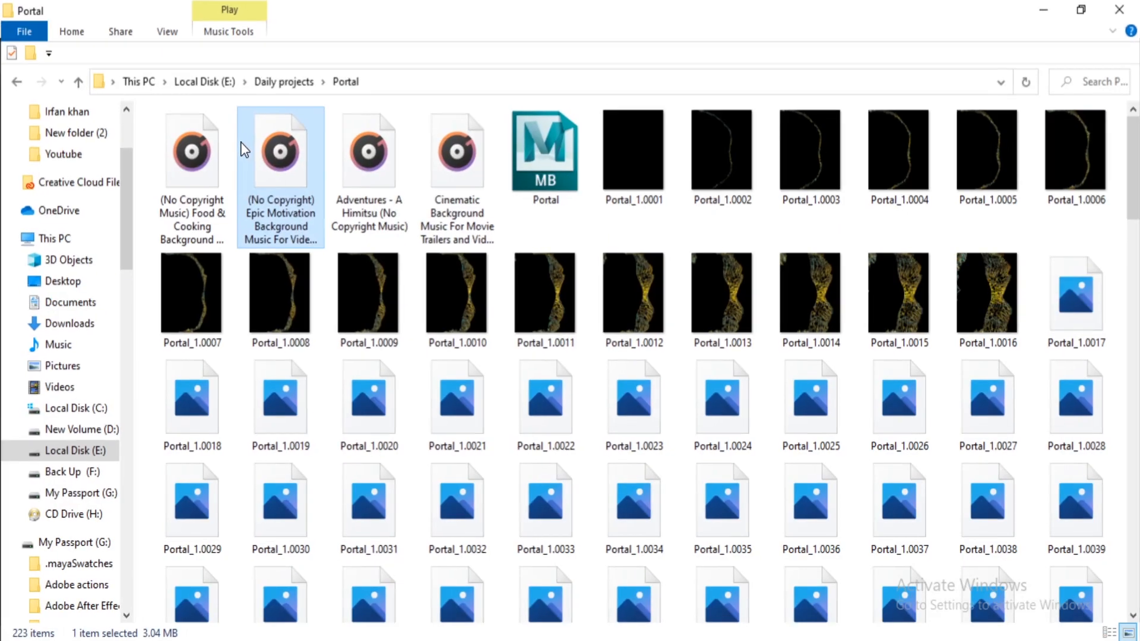
click(283, 80)
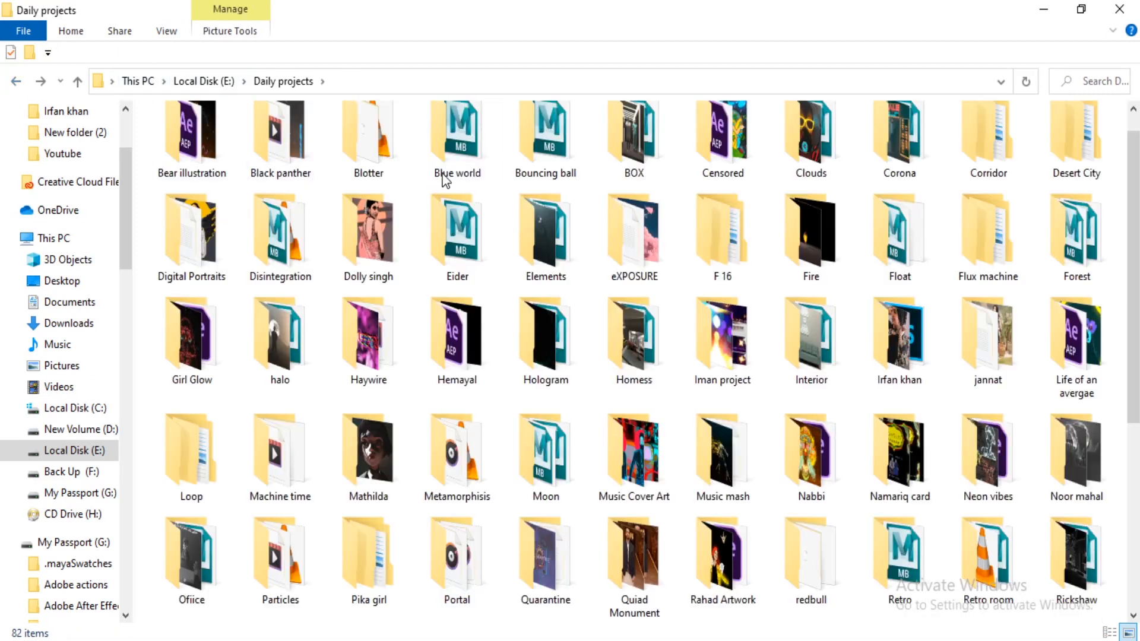
click(462, 153)
key(y)
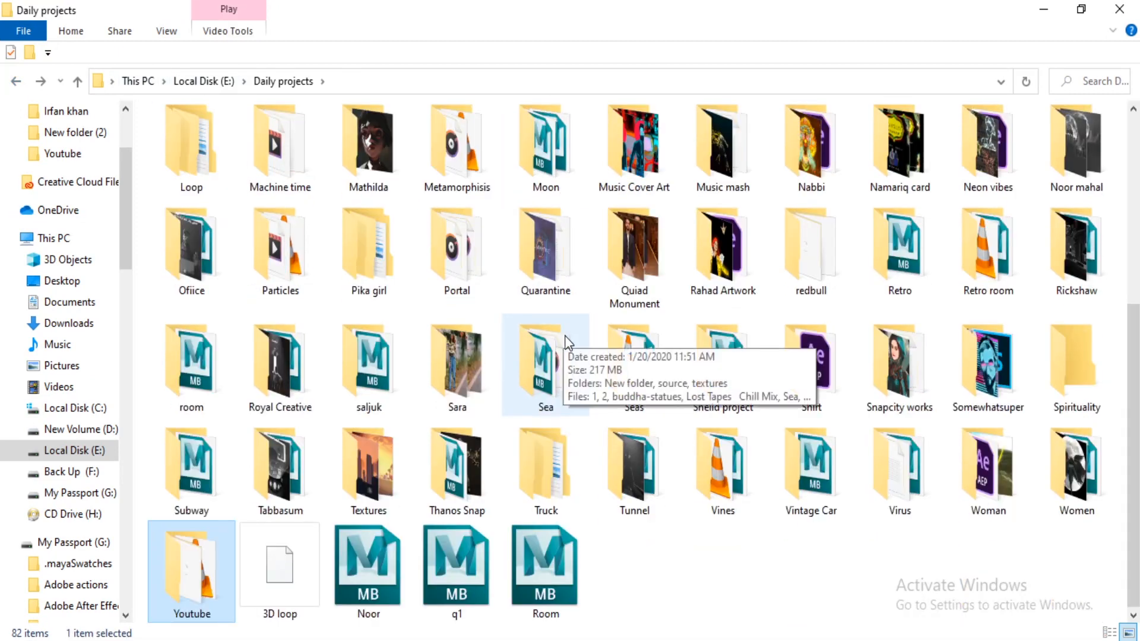
double_click(183, 573)
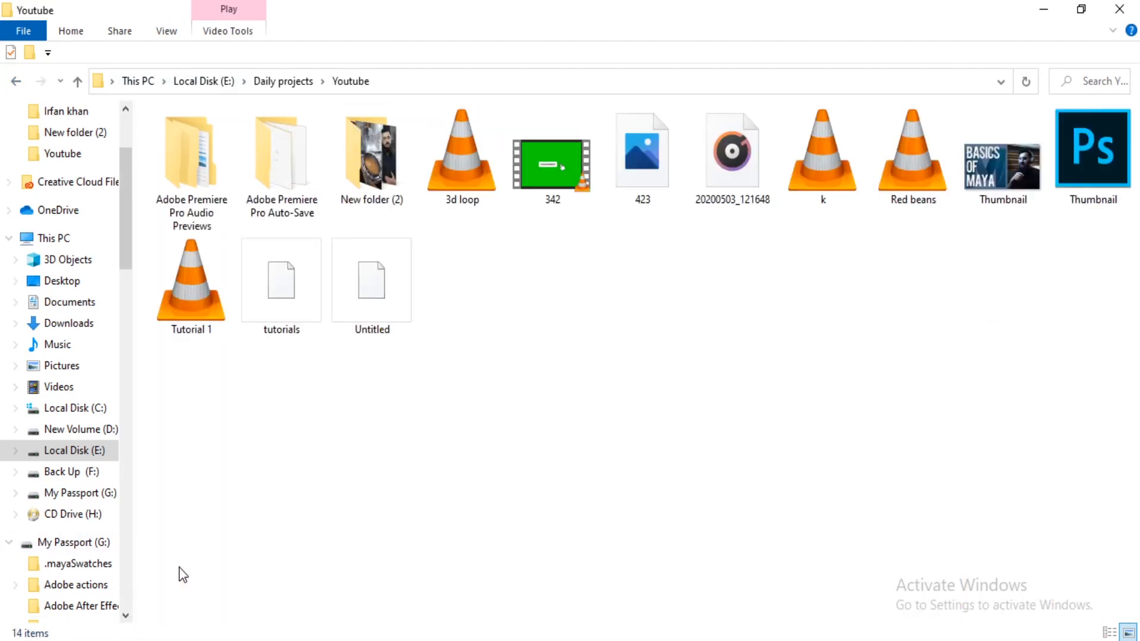
Step: Play the exported "3d loop" video in VLC, declining the player update, and close it to return to Premiere Pro
click(465, 159)
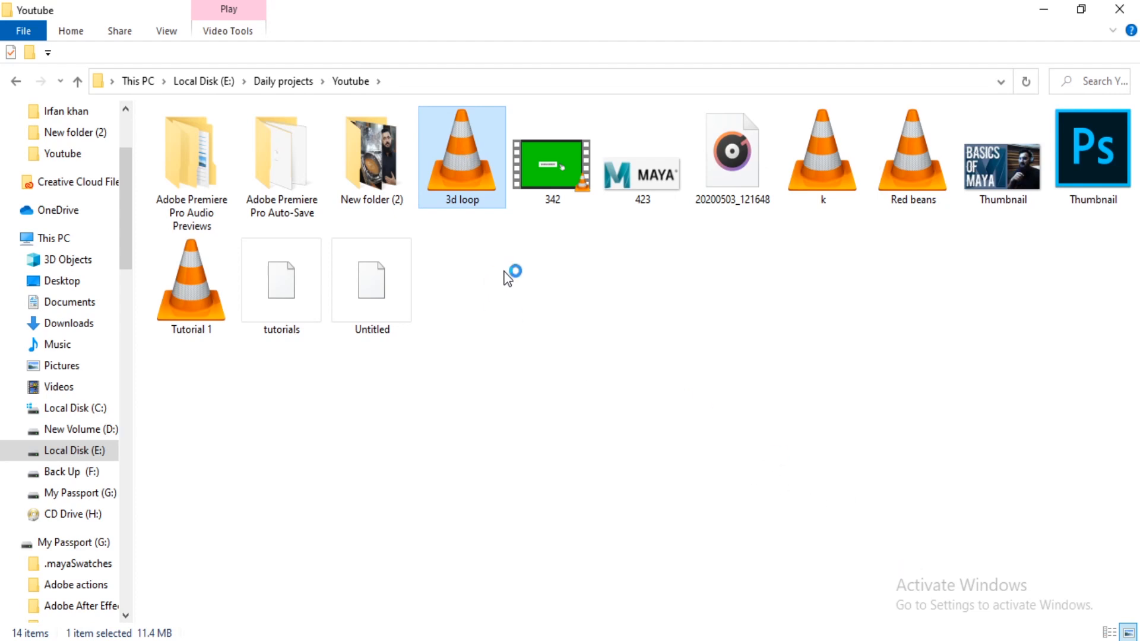
click(1046, 8)
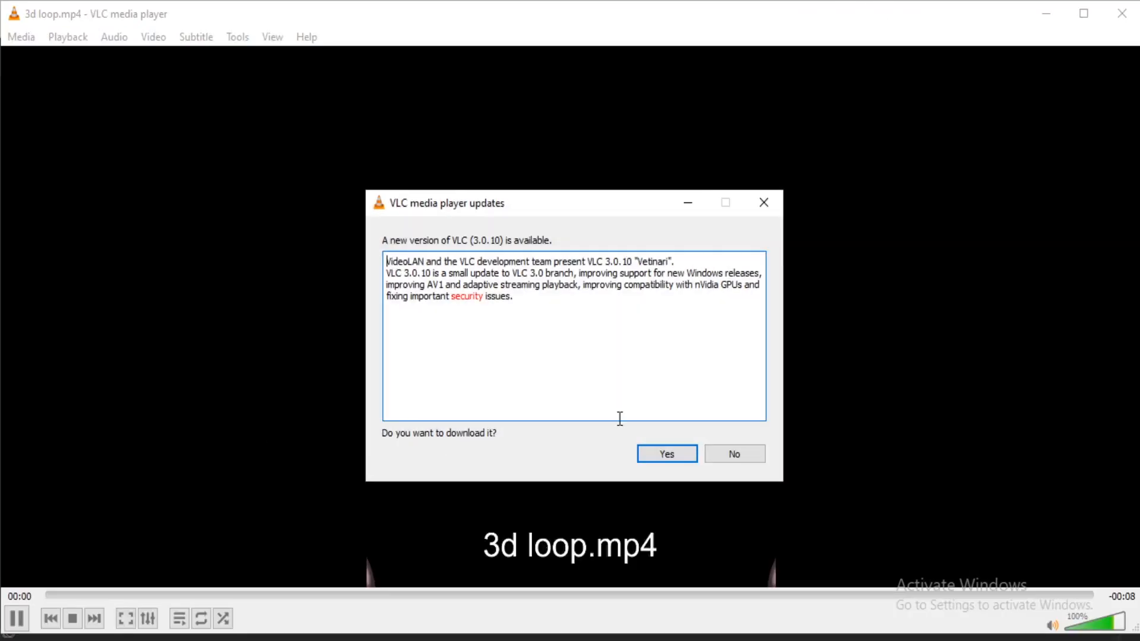
click(738, 454)
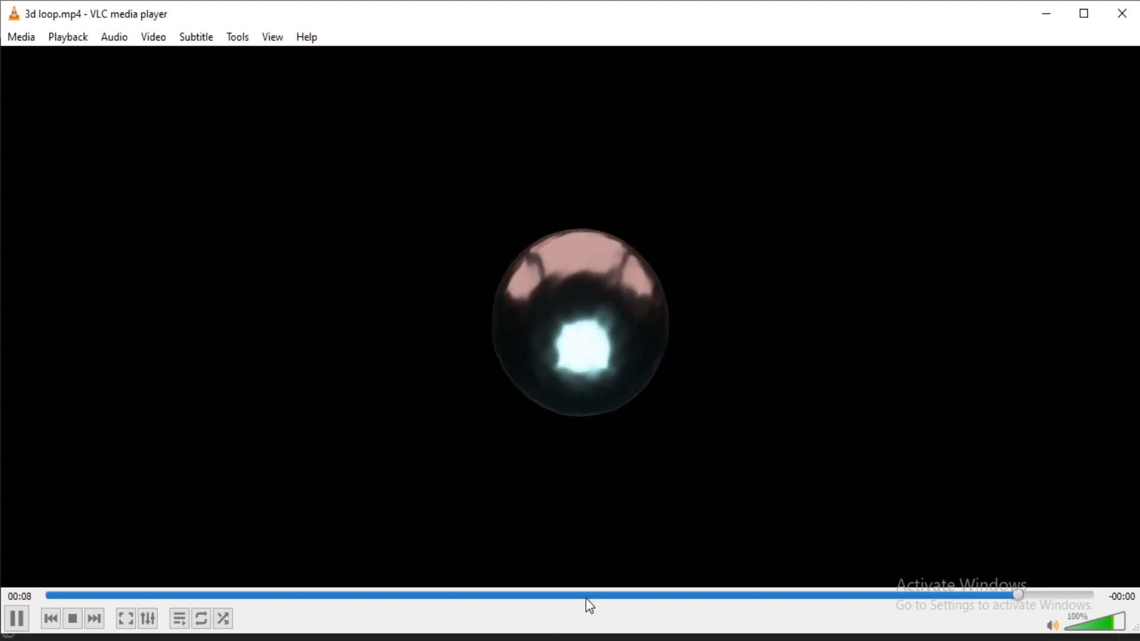
click(1121, 13)
click(805, 245)
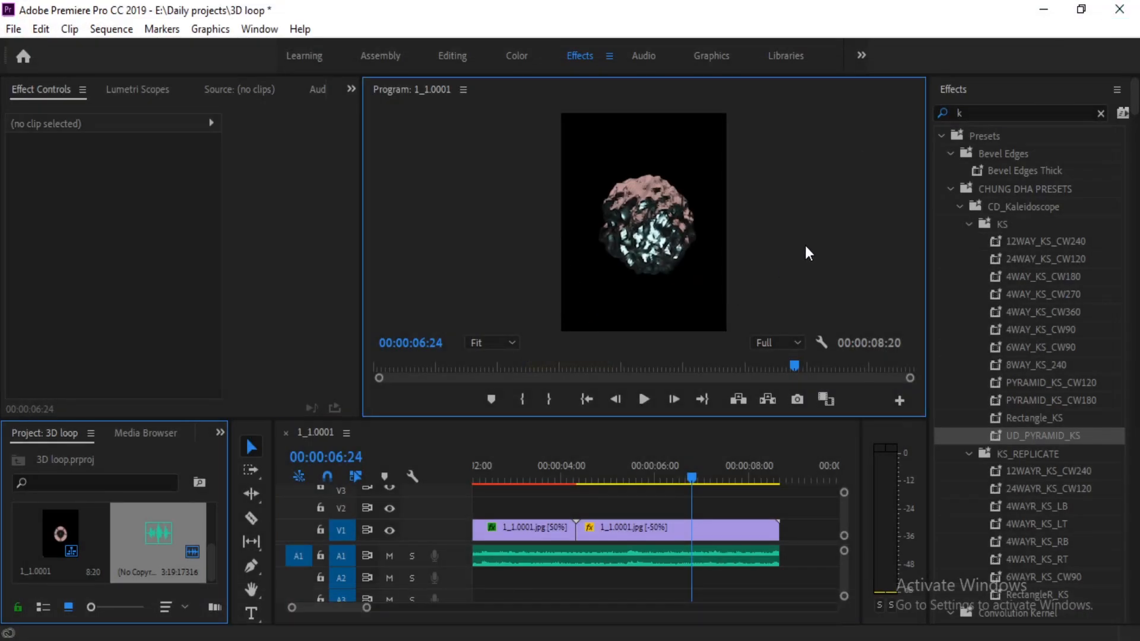